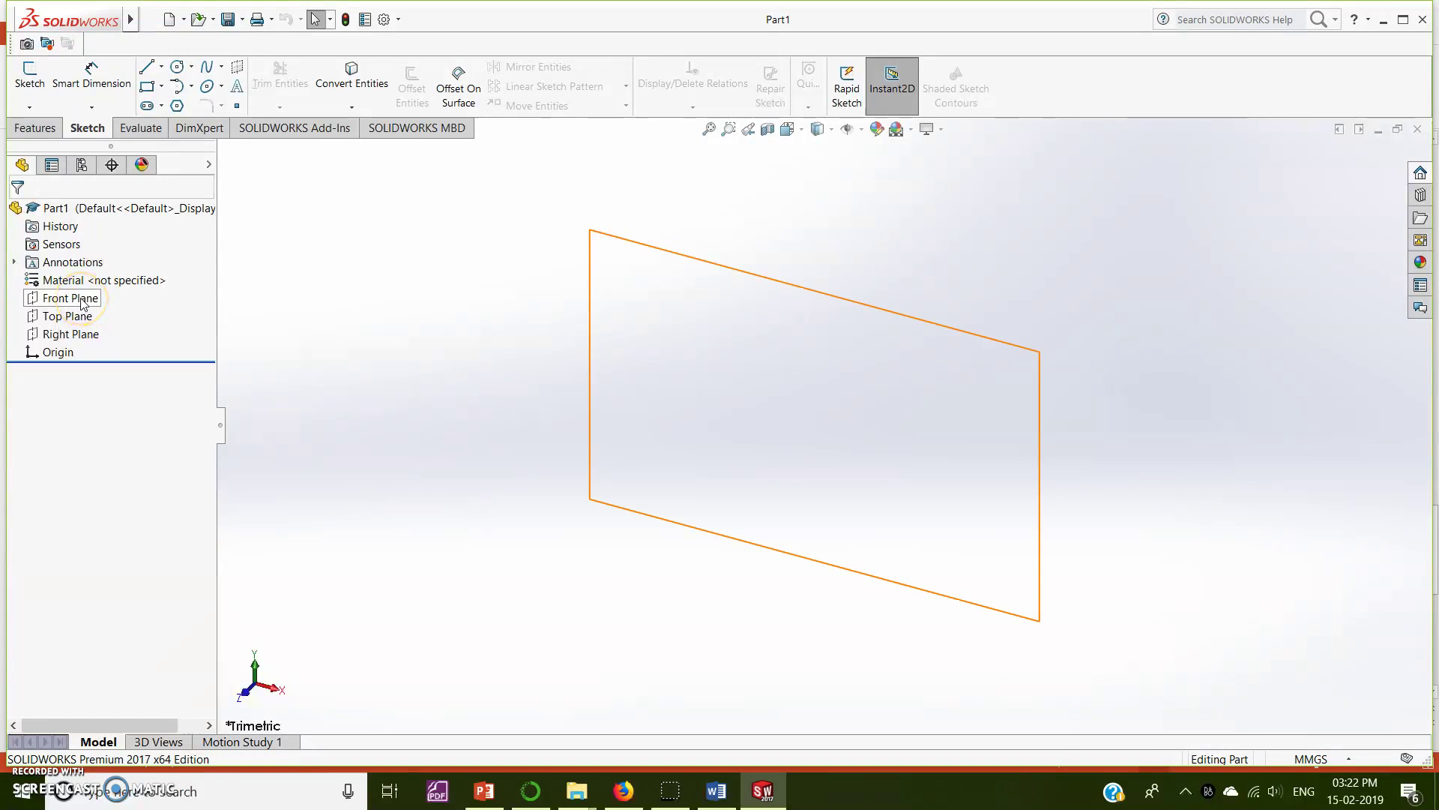
# Select the Front Plane and orient the view normal to it
pyautogui.click(83, 300)
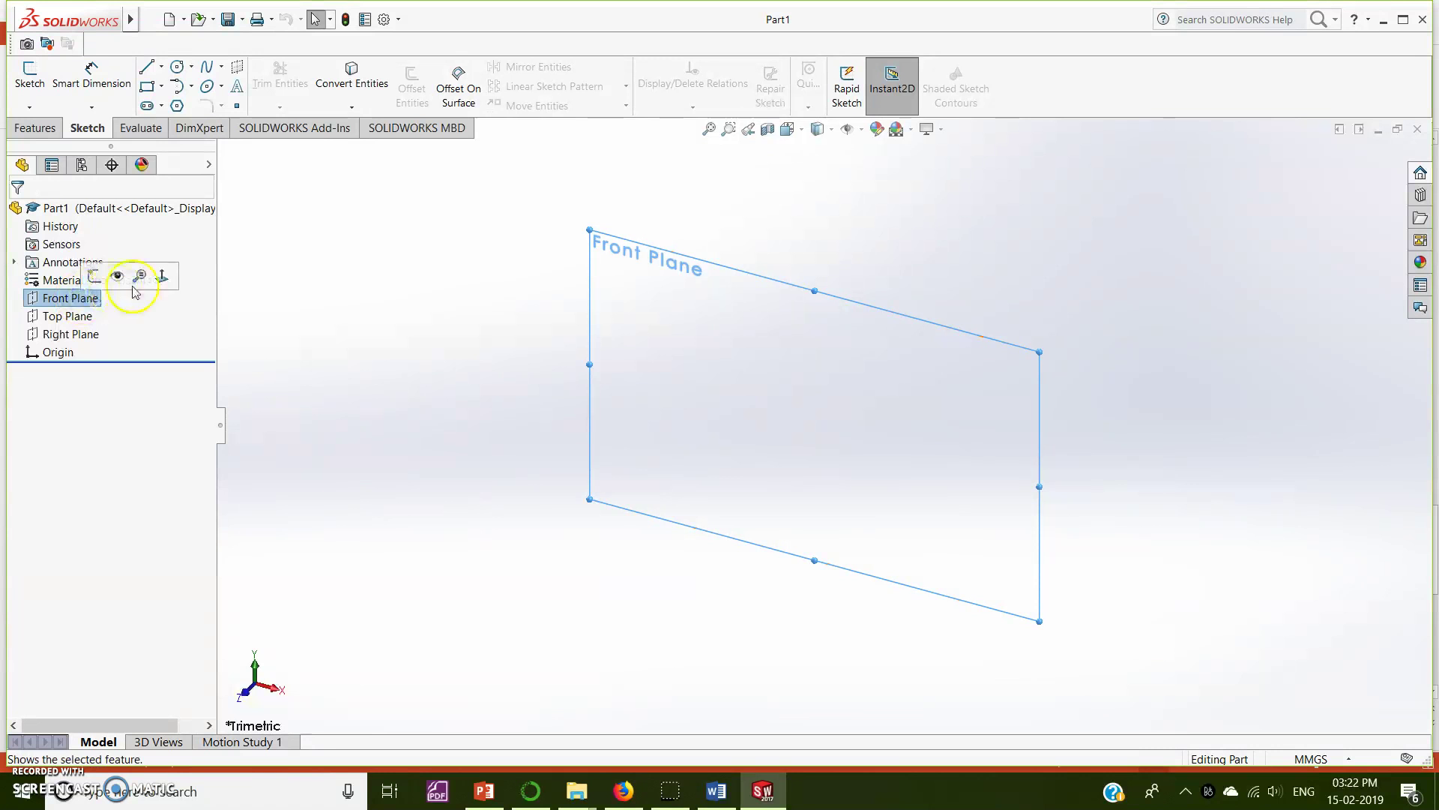
pyautogui.click(160, 278)
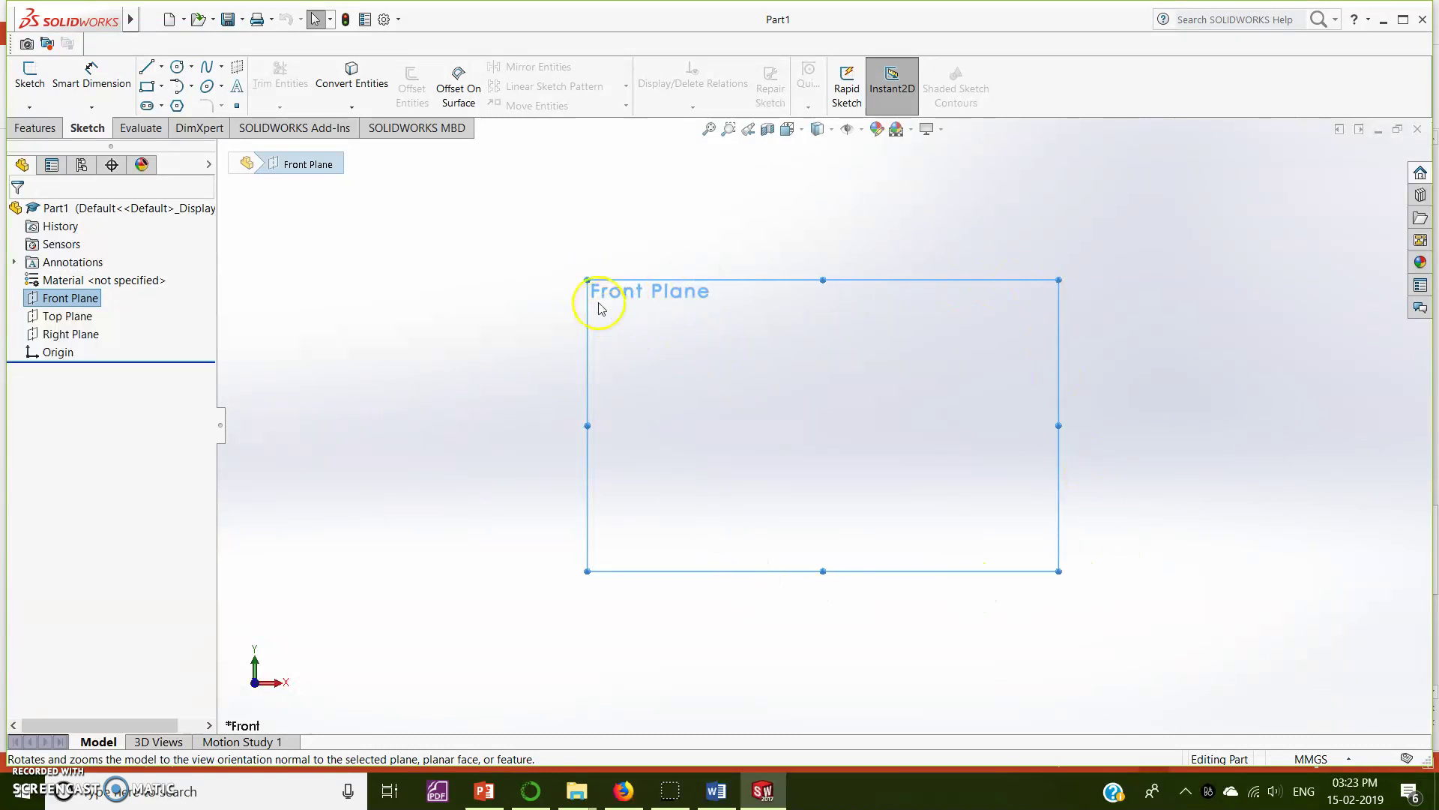
pyautogui.scroll(2, 1046, 454)
pyautogui.scroll(-4, 1045, 457)
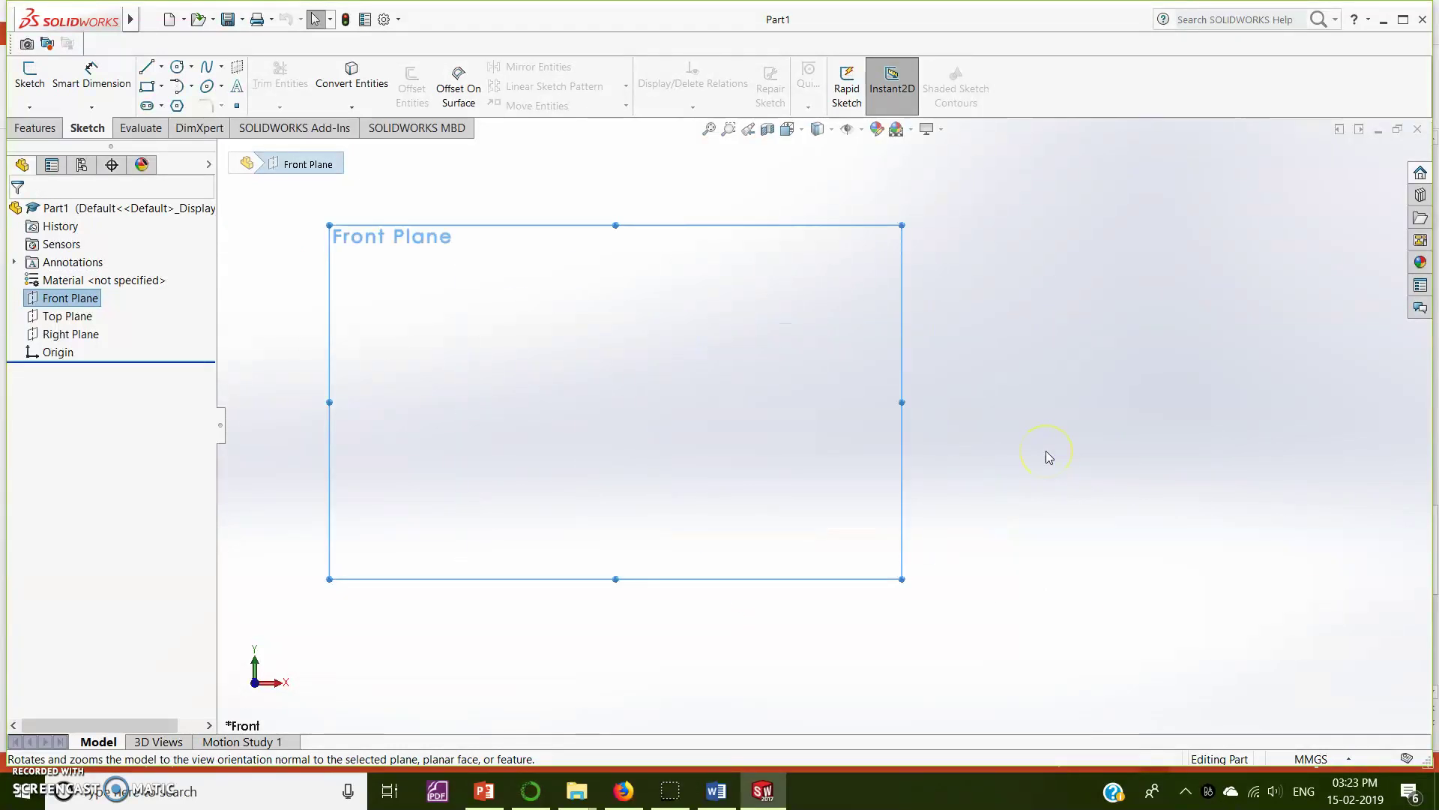
pyautogui.scroll(1, 395, 357)
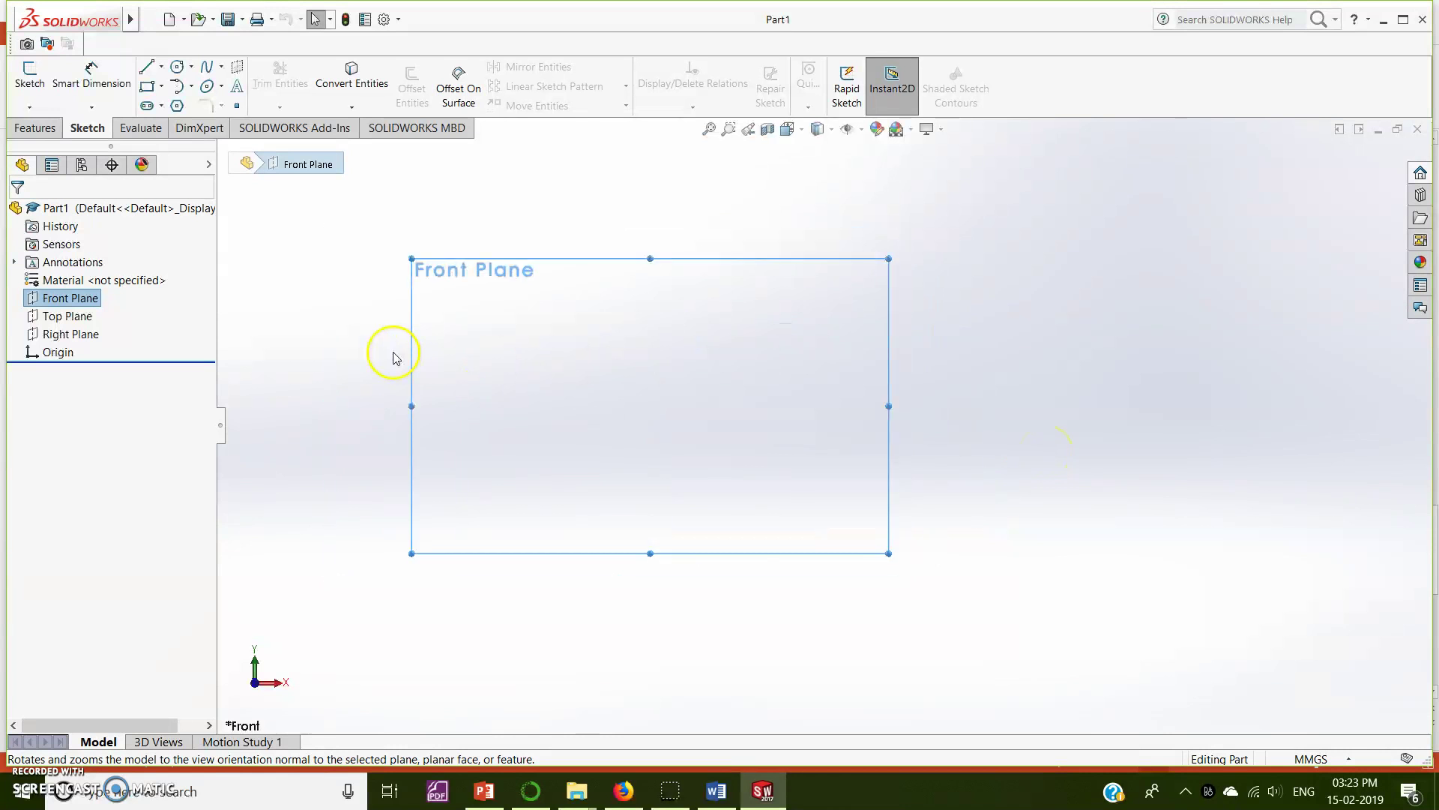
pyautogui.scroll(-1, 421, 342)
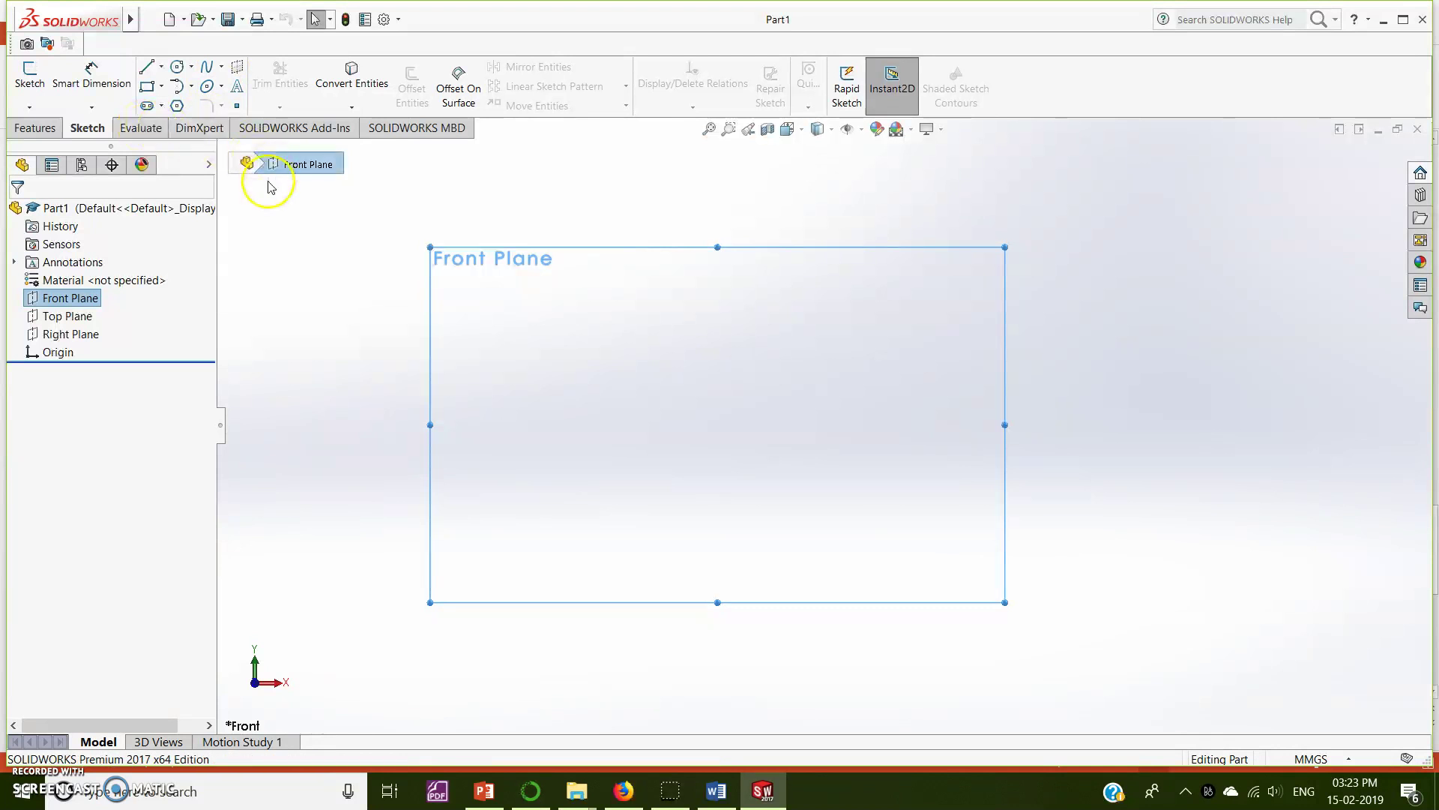
# Sketch a vertical line about 79 mm long upward from the origin on the Front Plane
pyautogui.click(161, 72)
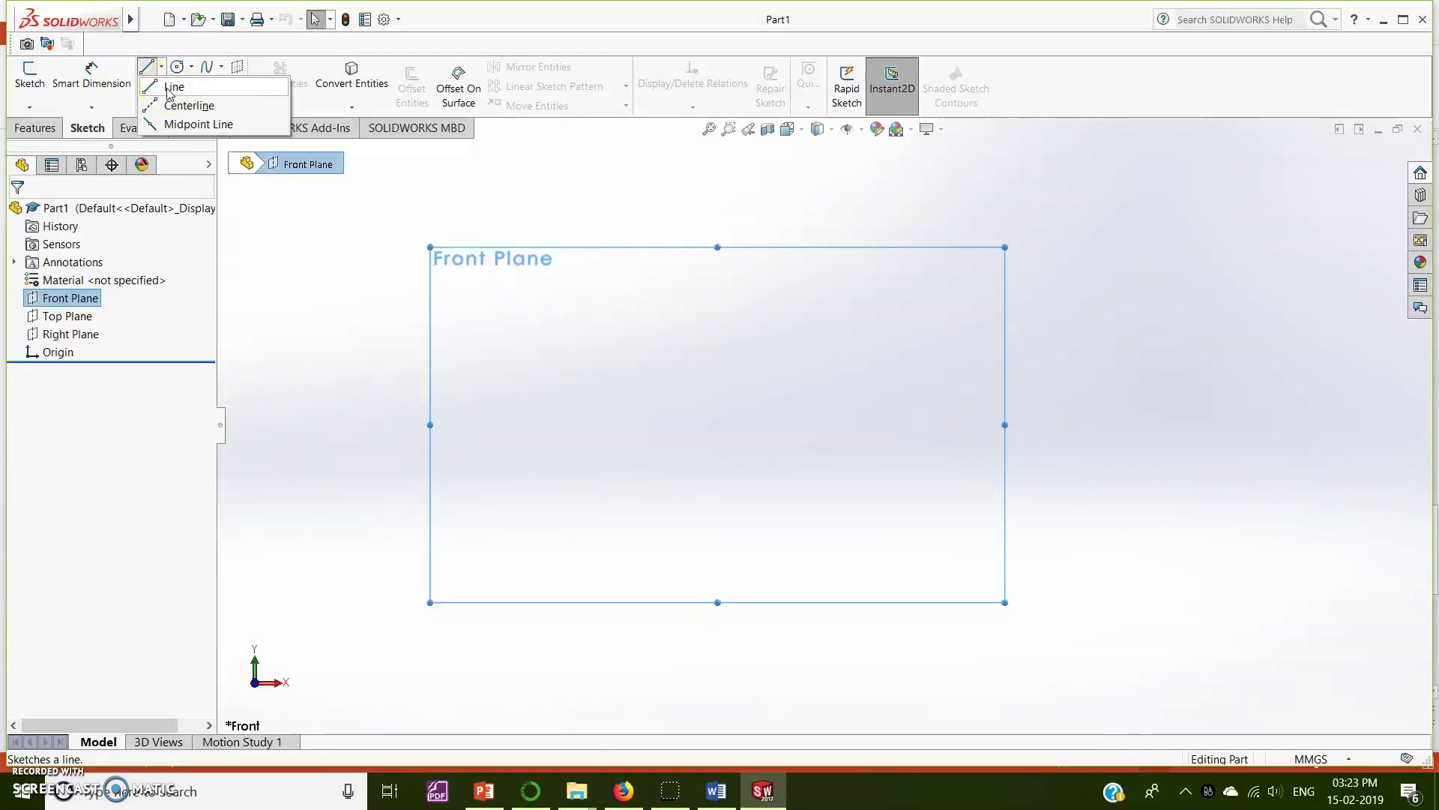
pyautogui.click(168, 88)
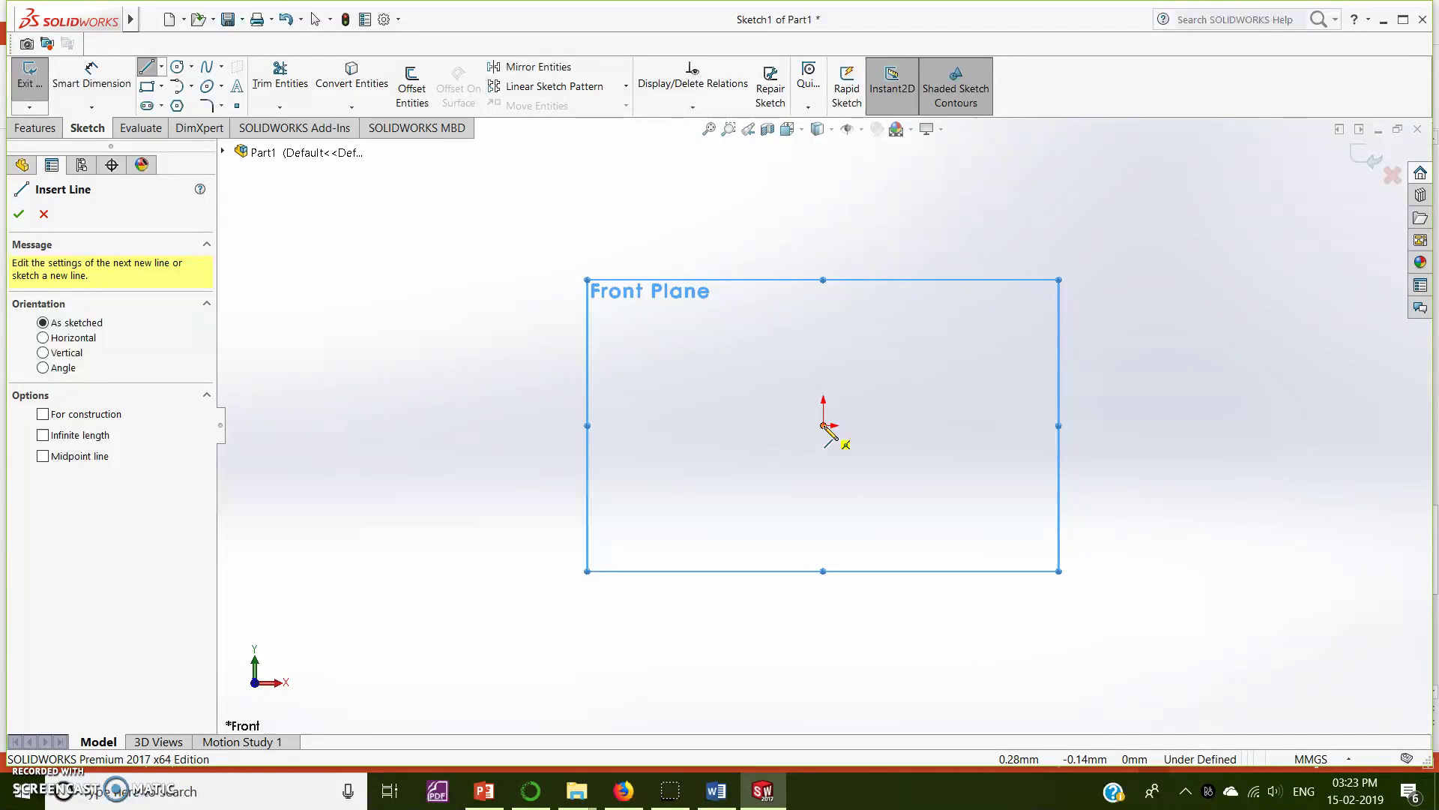
pyautogui.click(824, 425)
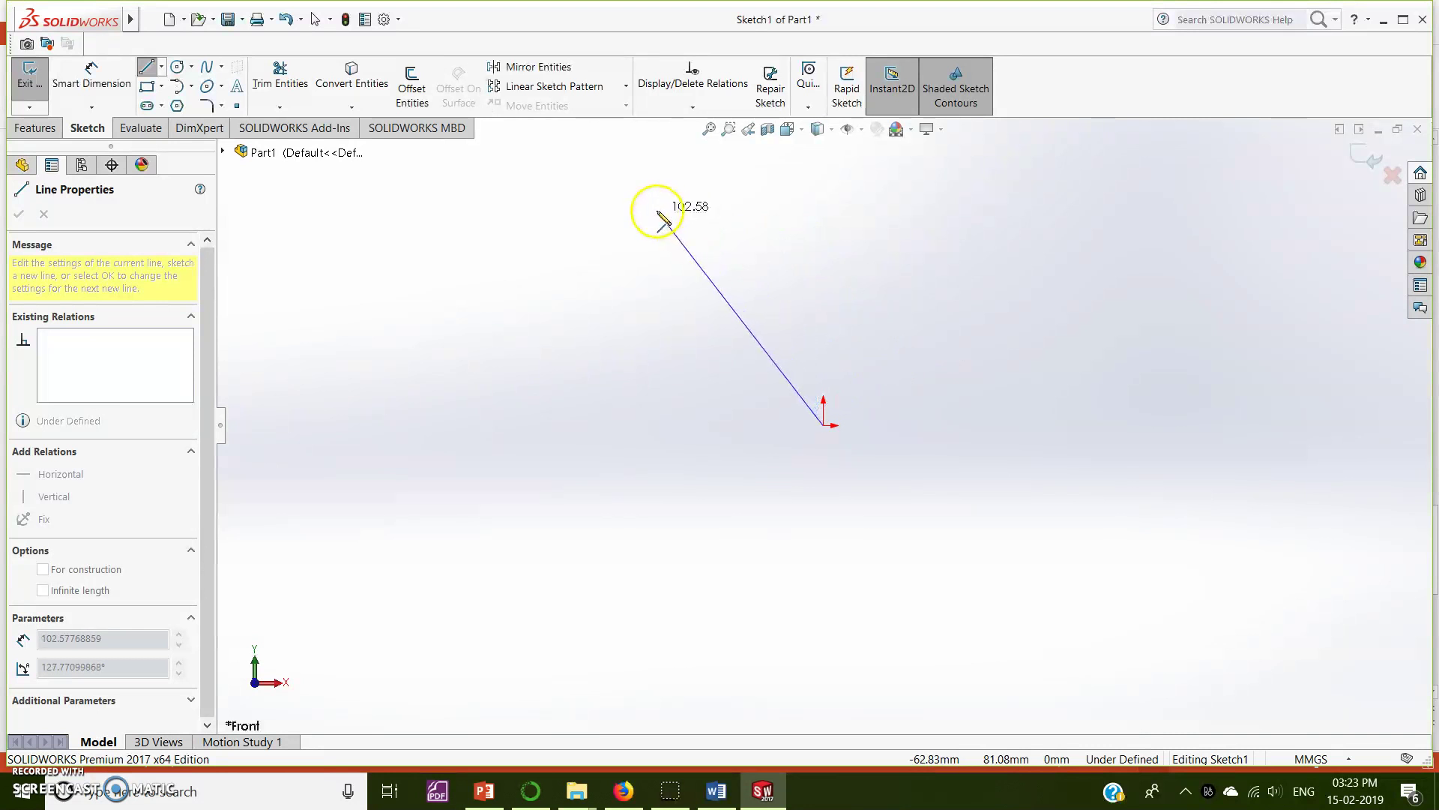
pyautogui.scroll(-1, 825, 283)
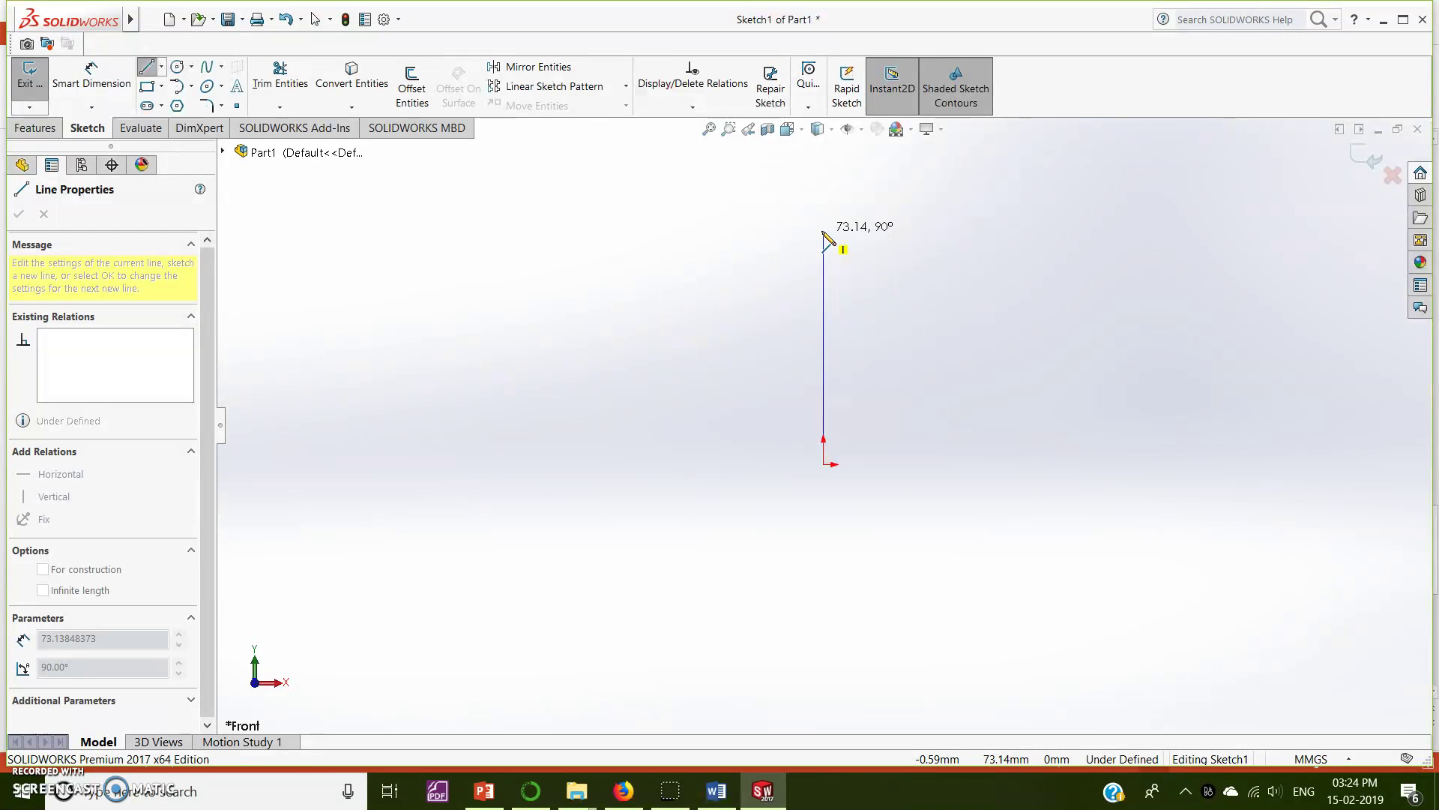
pyautogui.moveTo(825, 240)
pyautogui.mouseDown()
pyautogui.moveTo(852, 240)
pyautogui.moveTo(823, 219)
pyautogui.mouseUp()
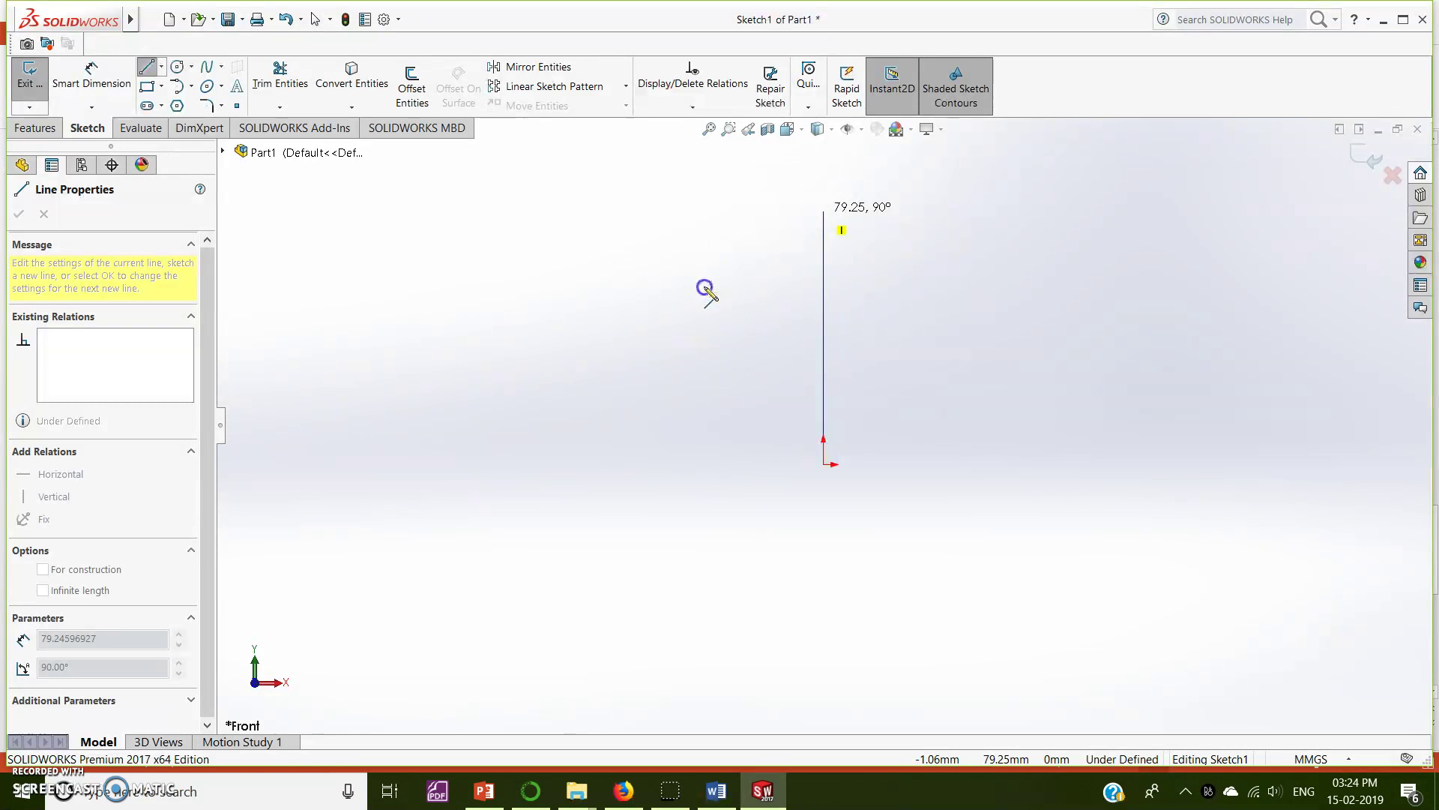
pyautogui.scroll(-5, 745, 335)
pyautogui.scroll(2, 746, 336)
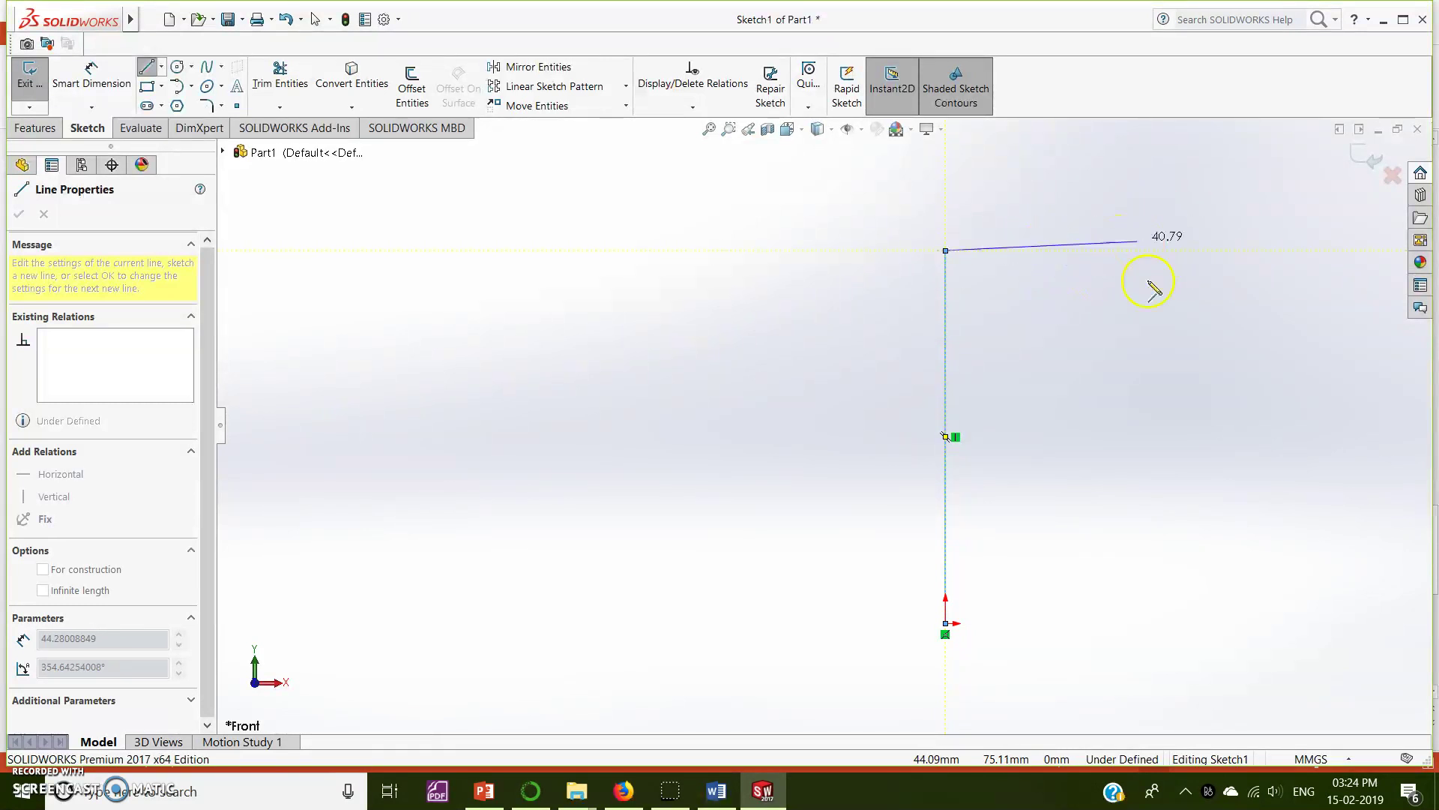
pyautogui.click(1065, 244)
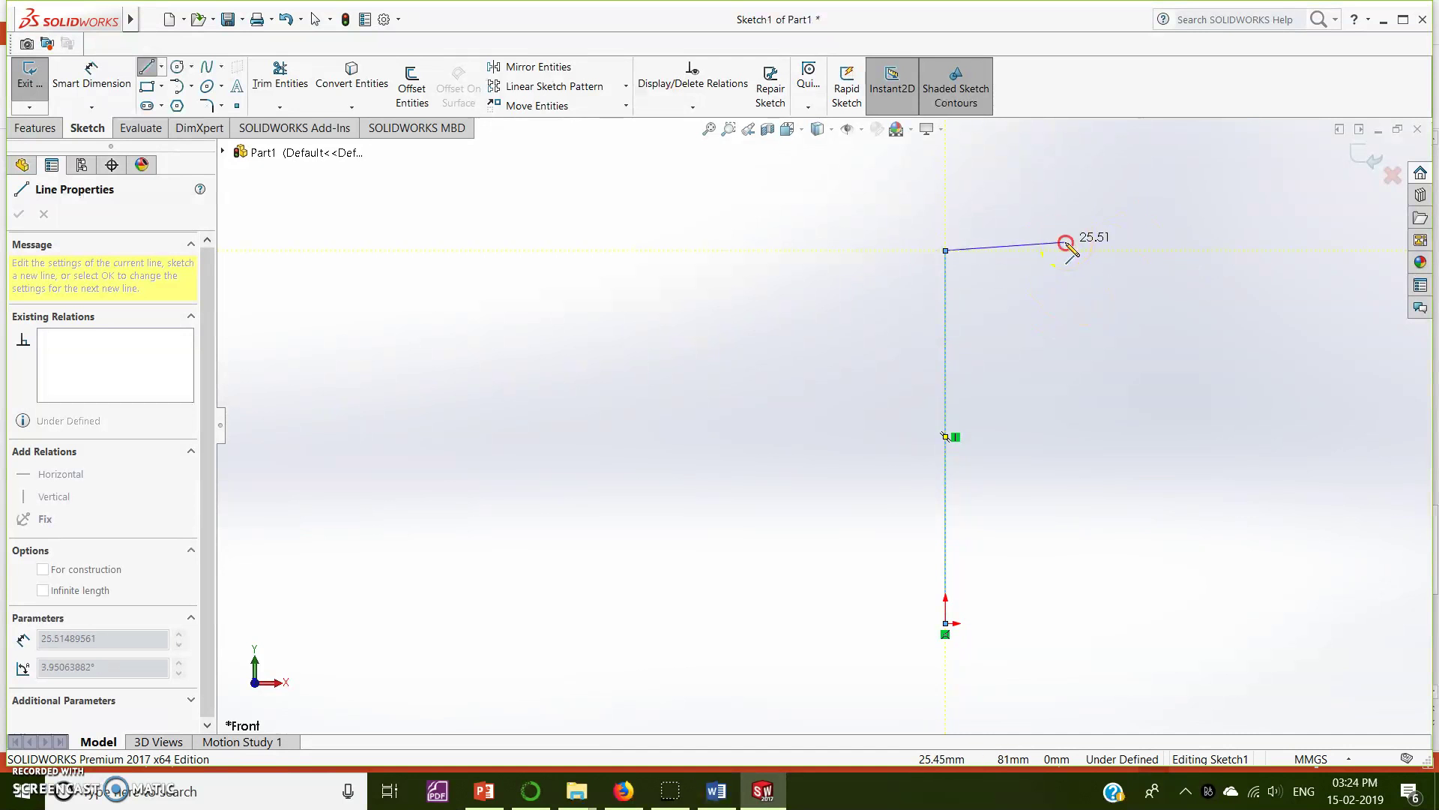
pyautogui.rightClick(1069, 246)
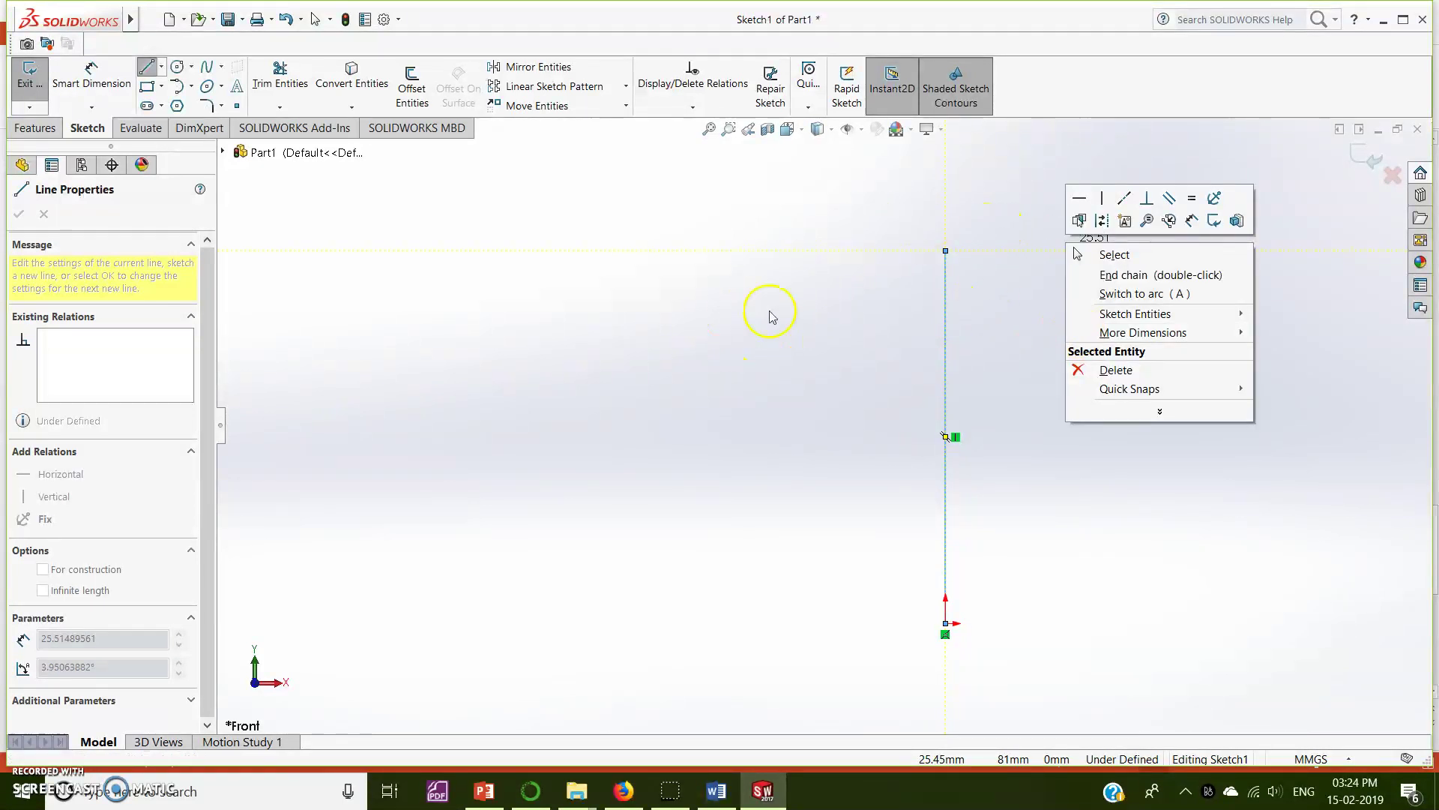
pyautogui.click(728, 292)
pyautogui.click(727, 285)
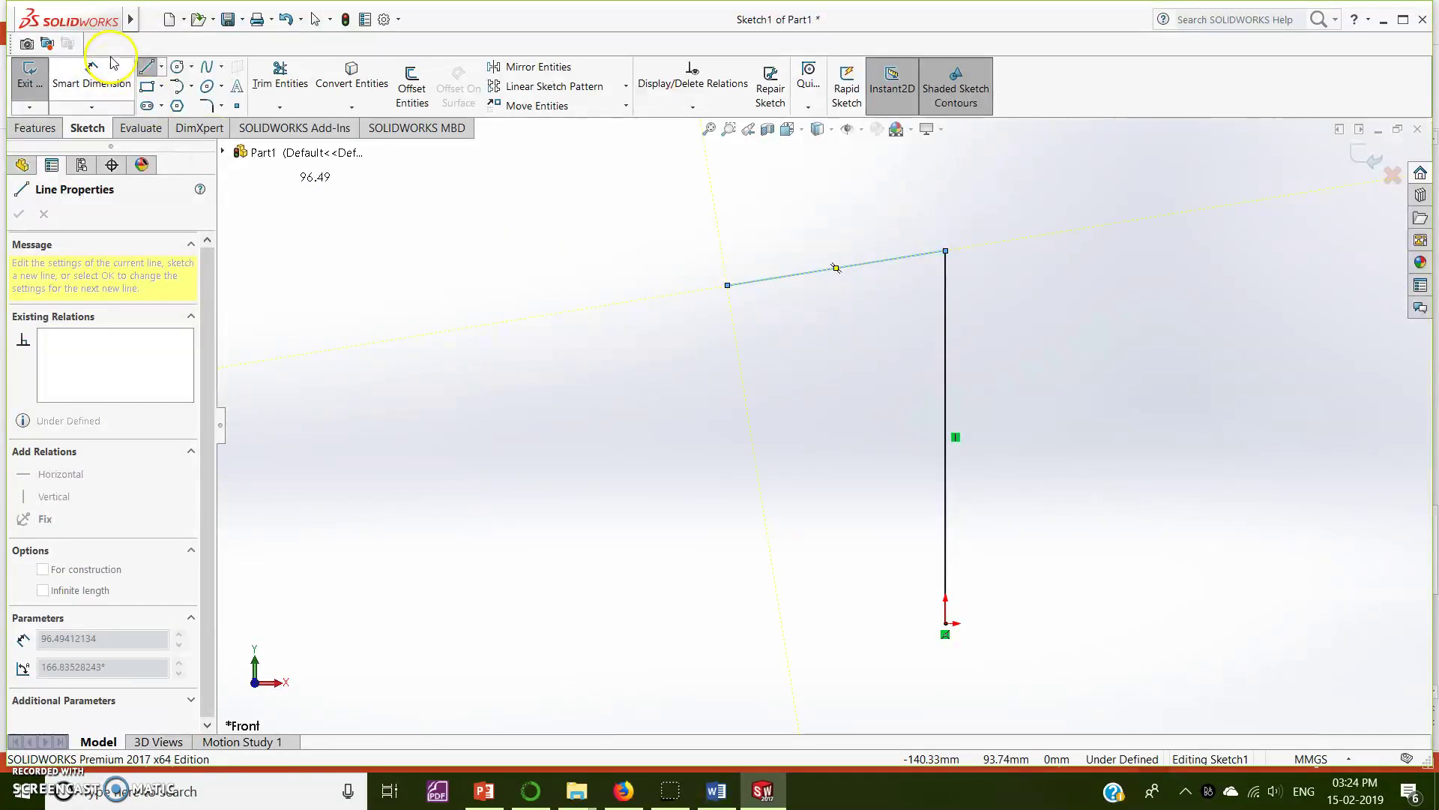
pyautogui.click(151, 19)
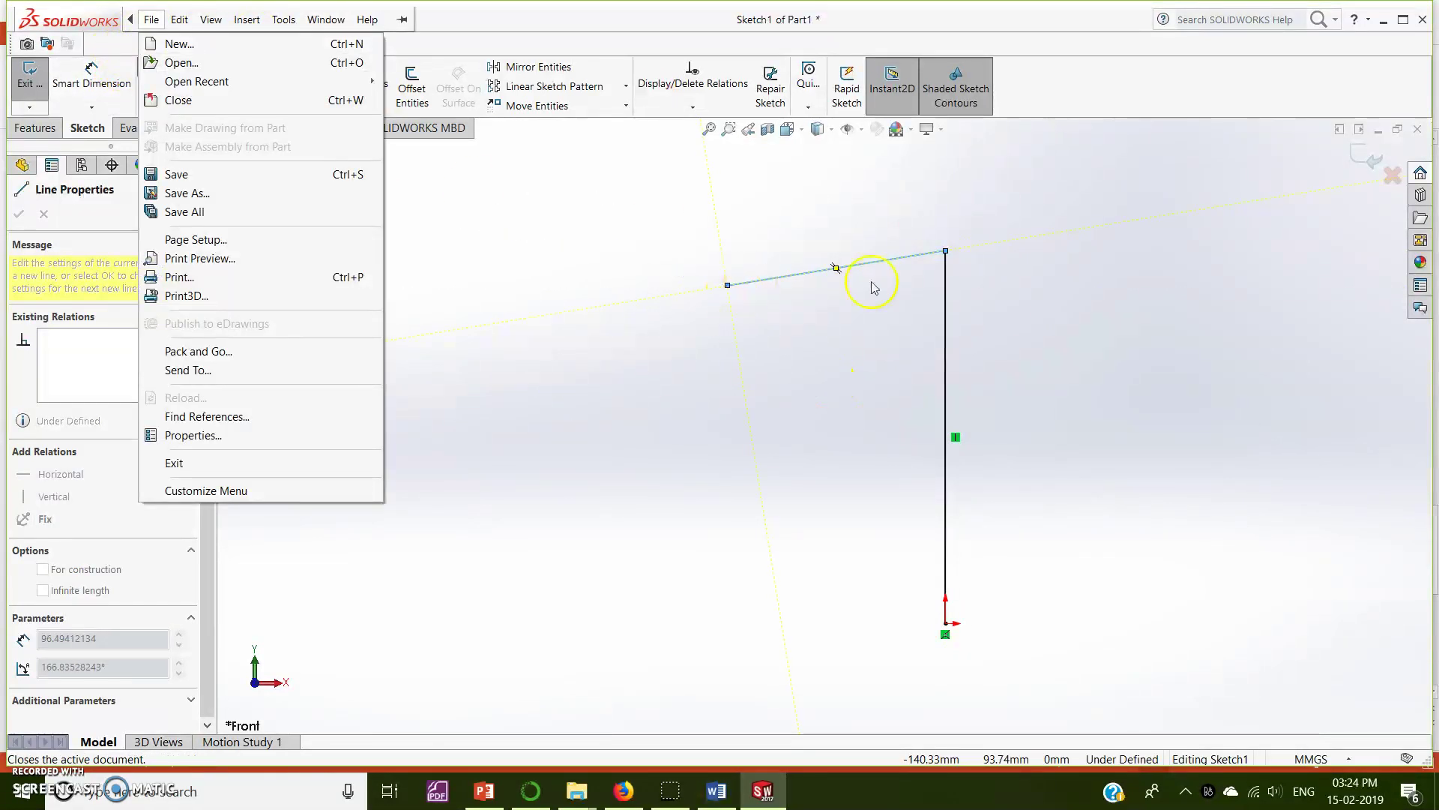
pyautogui.click(1004, 311)
pyautogui.click(1005, 309)
pyautogui.click(160, 62)
pyautogui.click(380, 310)
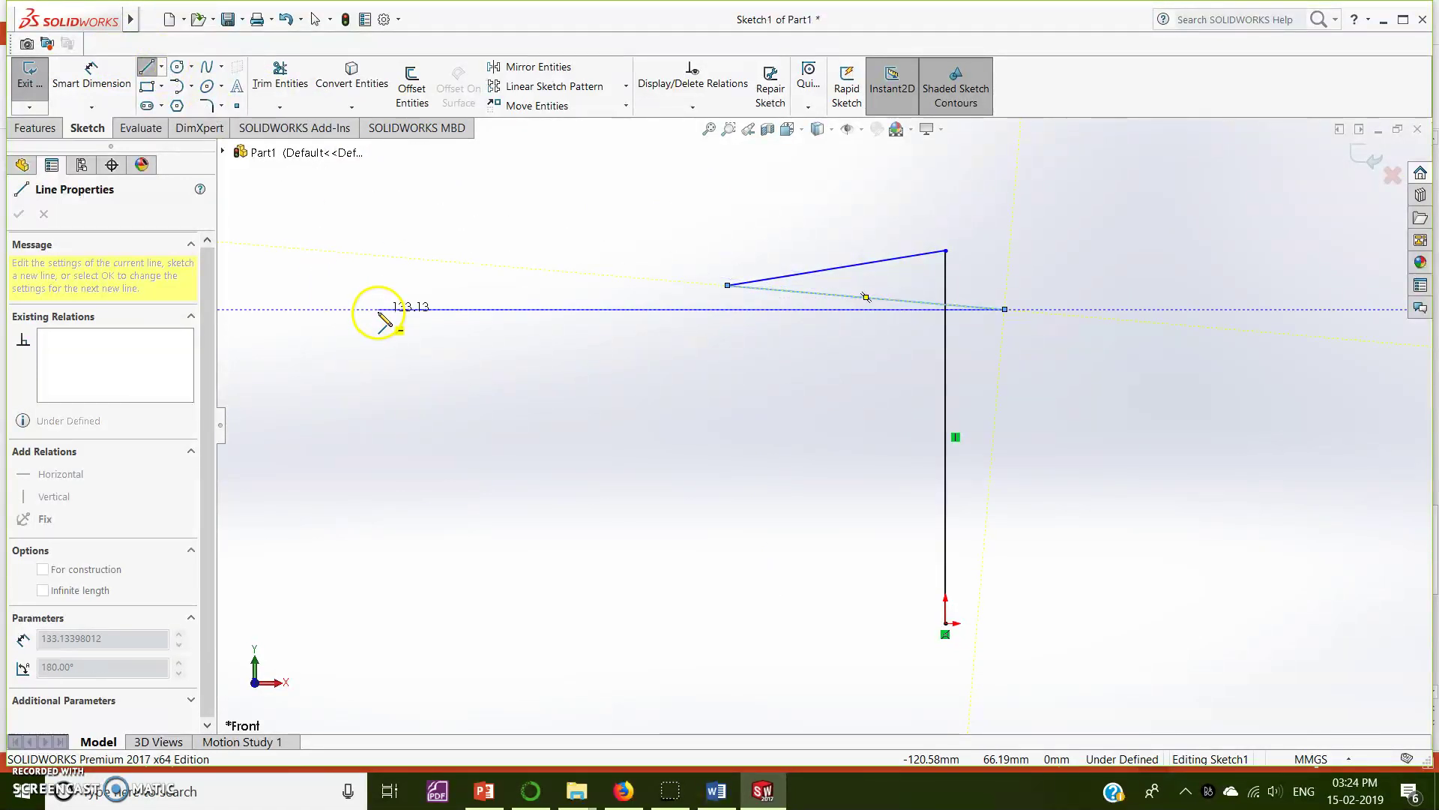
pyautogui.press('Escape')
pyautogui.hotkey('ctrl', 'z')
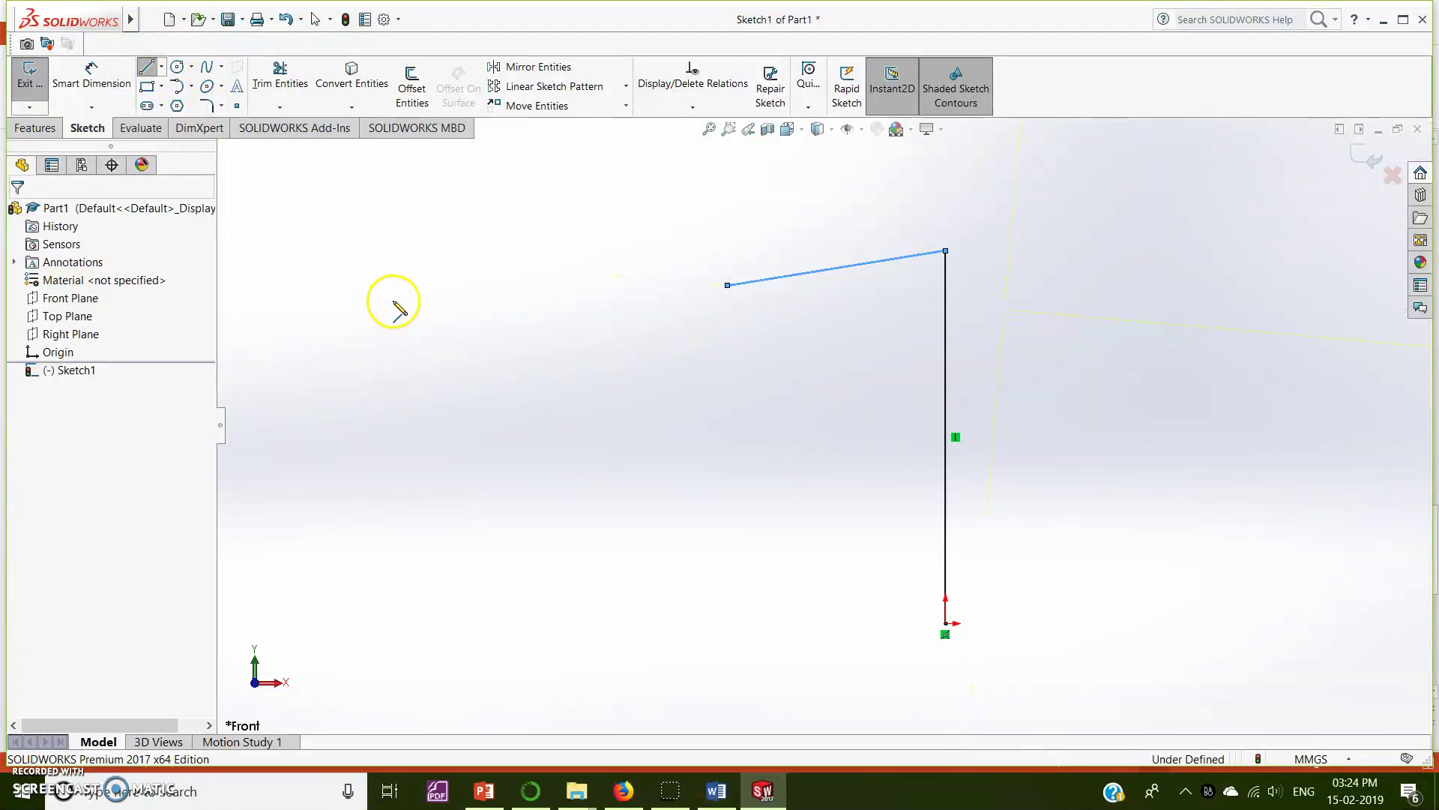
pyautogui.hotkey('ctrl', 'z')
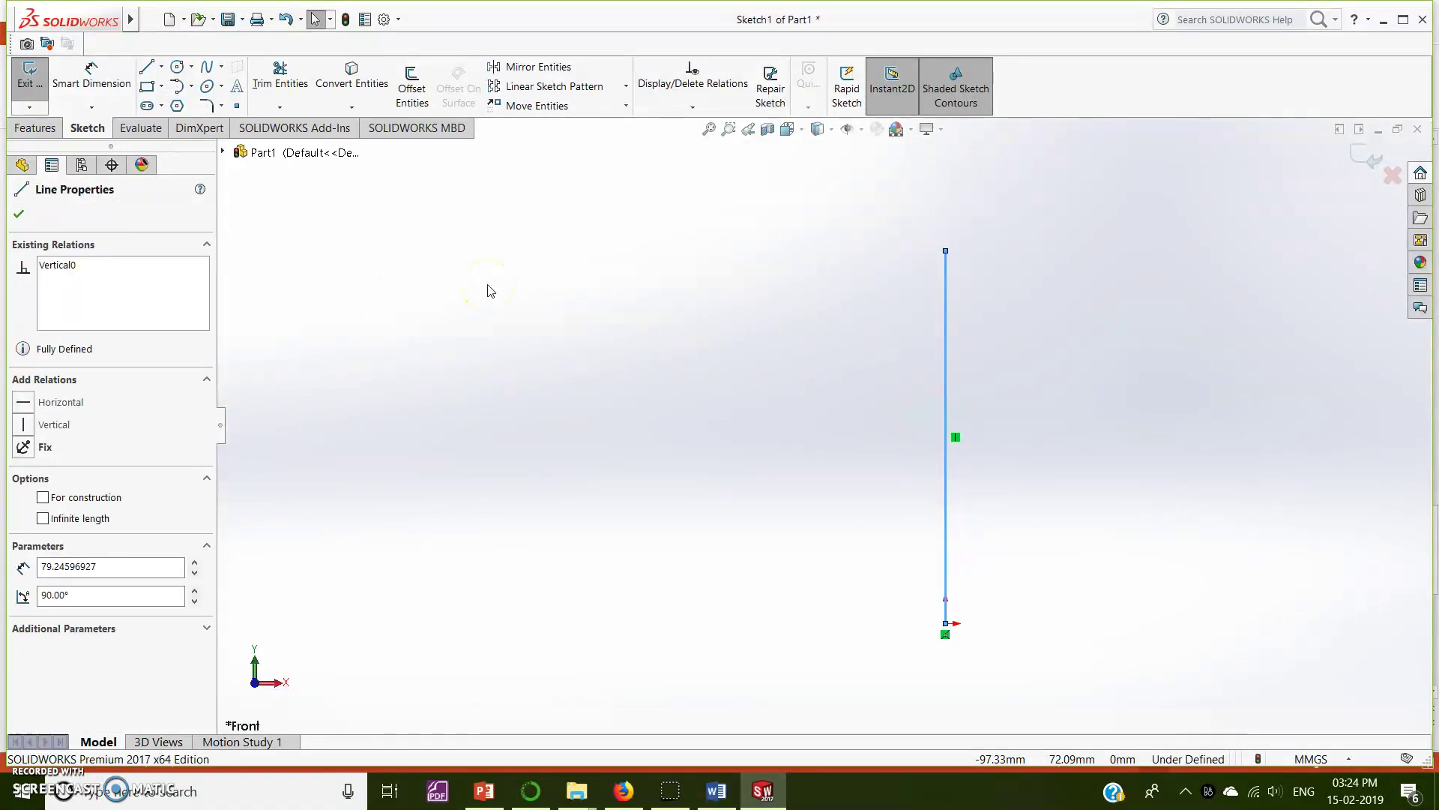
# Sketch a separate vertical centerline to the left of the solid vertical line
pyautogui.click(162, 68)
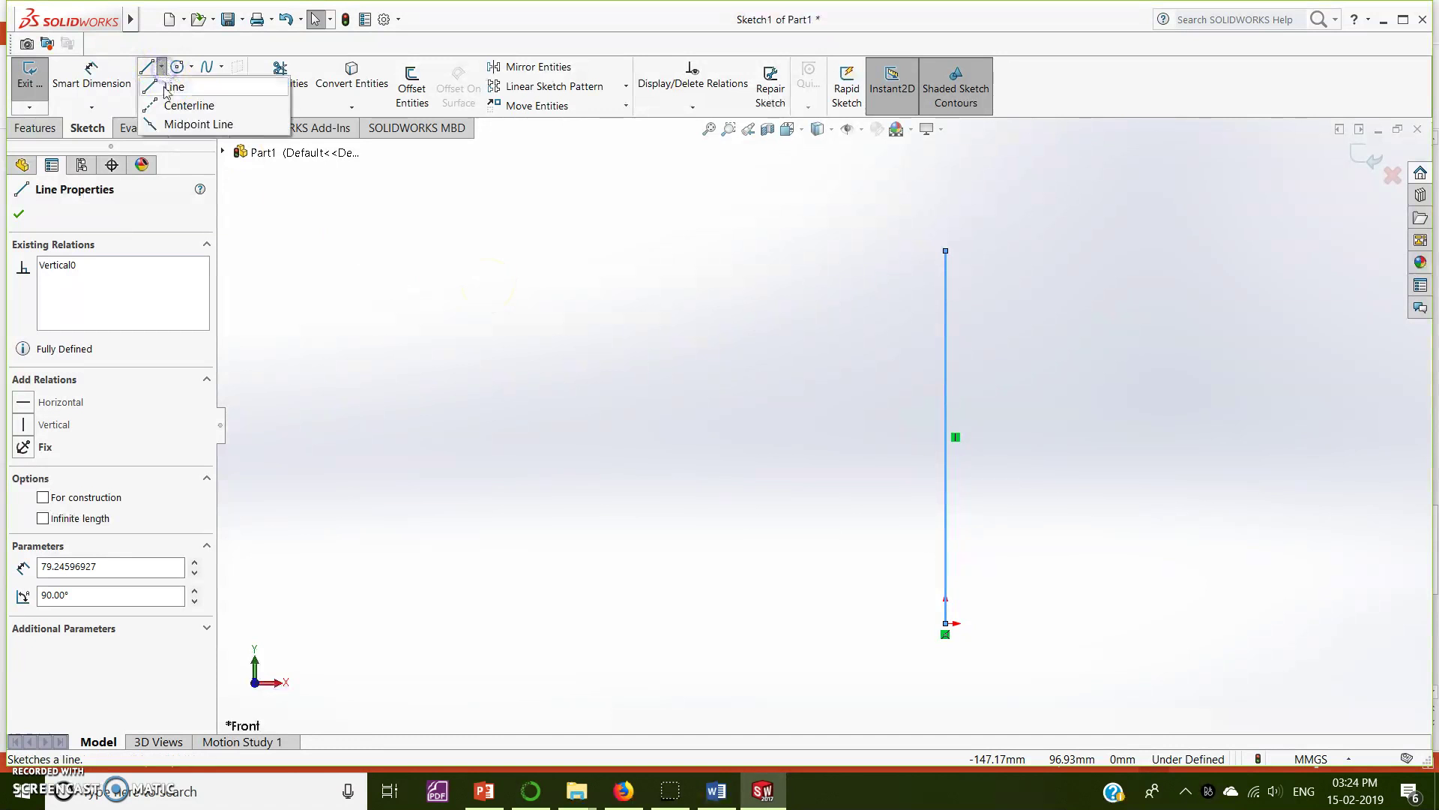
pyautogui.click(180, 106)
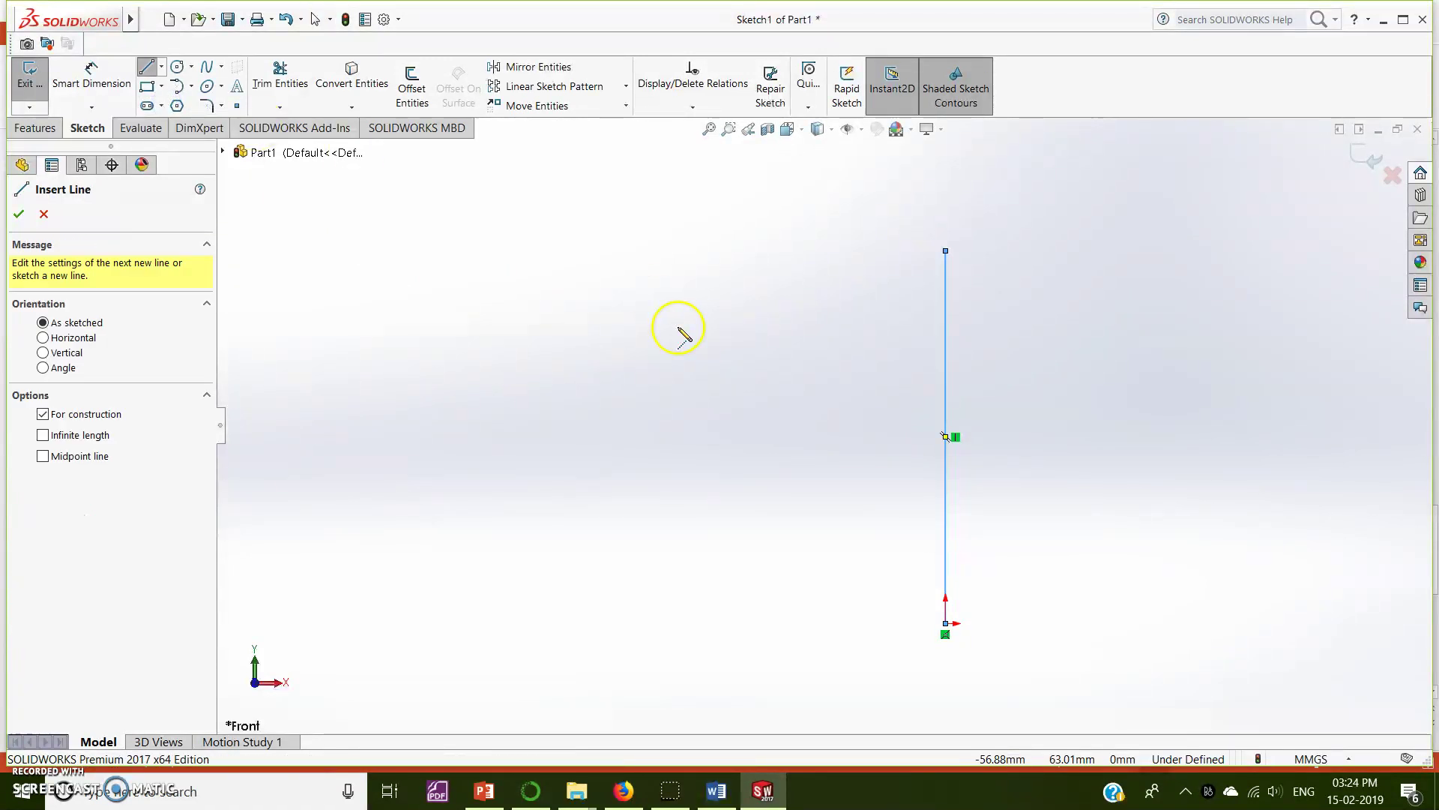
pyautogui.click(707, 259)
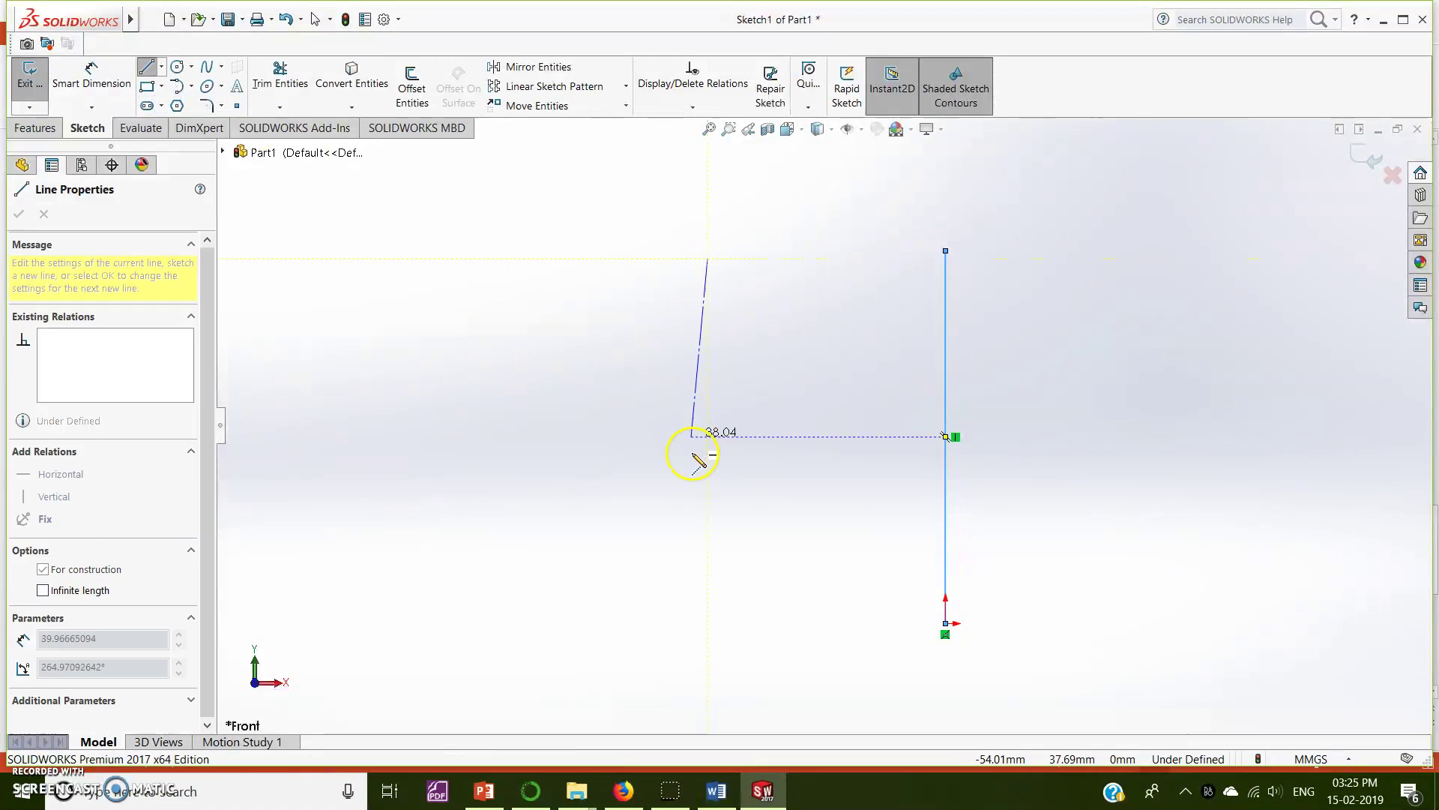
pyautogui.click(708, 588)
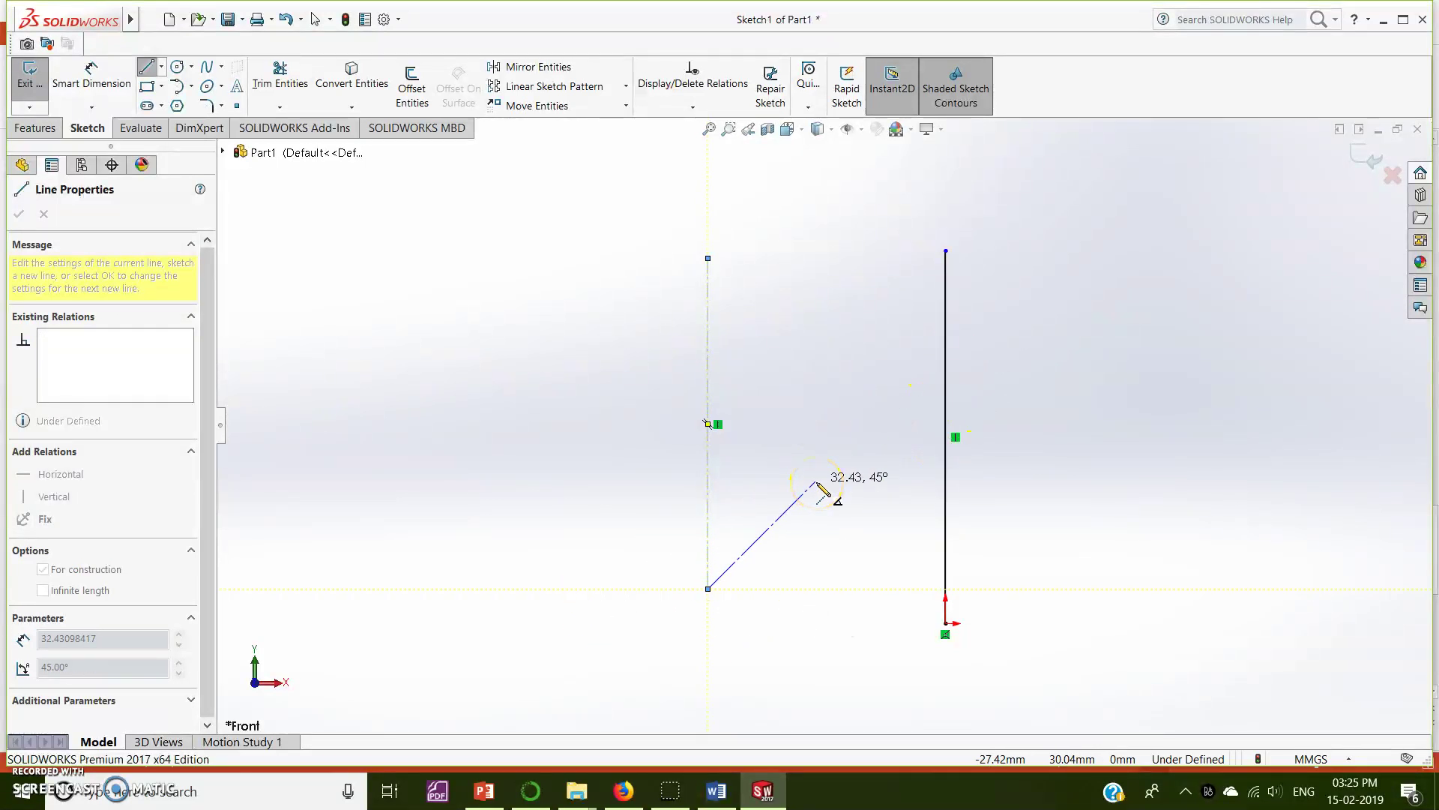
pyautogui.press('Escape')
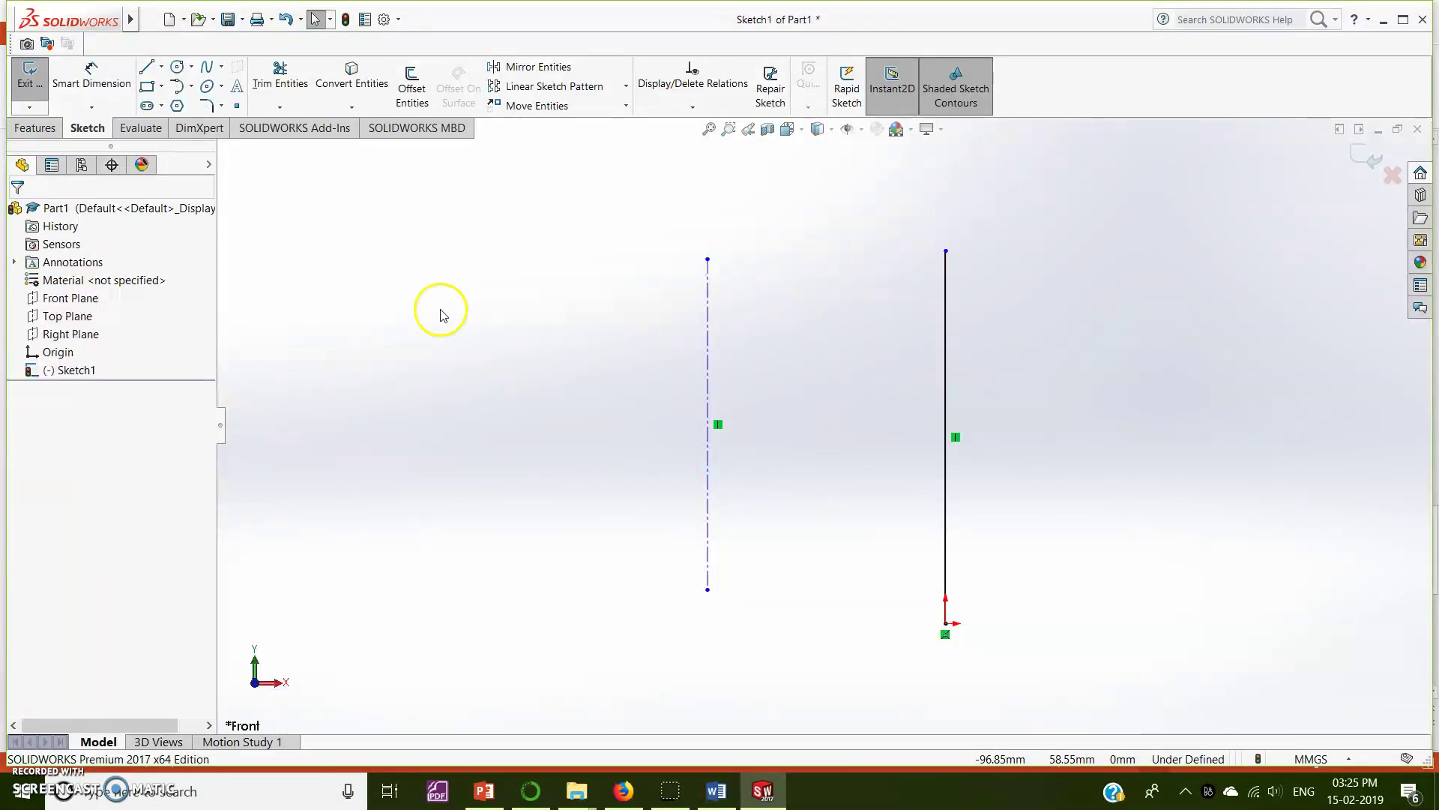
# Sketch a center-based circle with a radius of about 25 mm to the left of the centerline
pyautogui.click(161, 69)
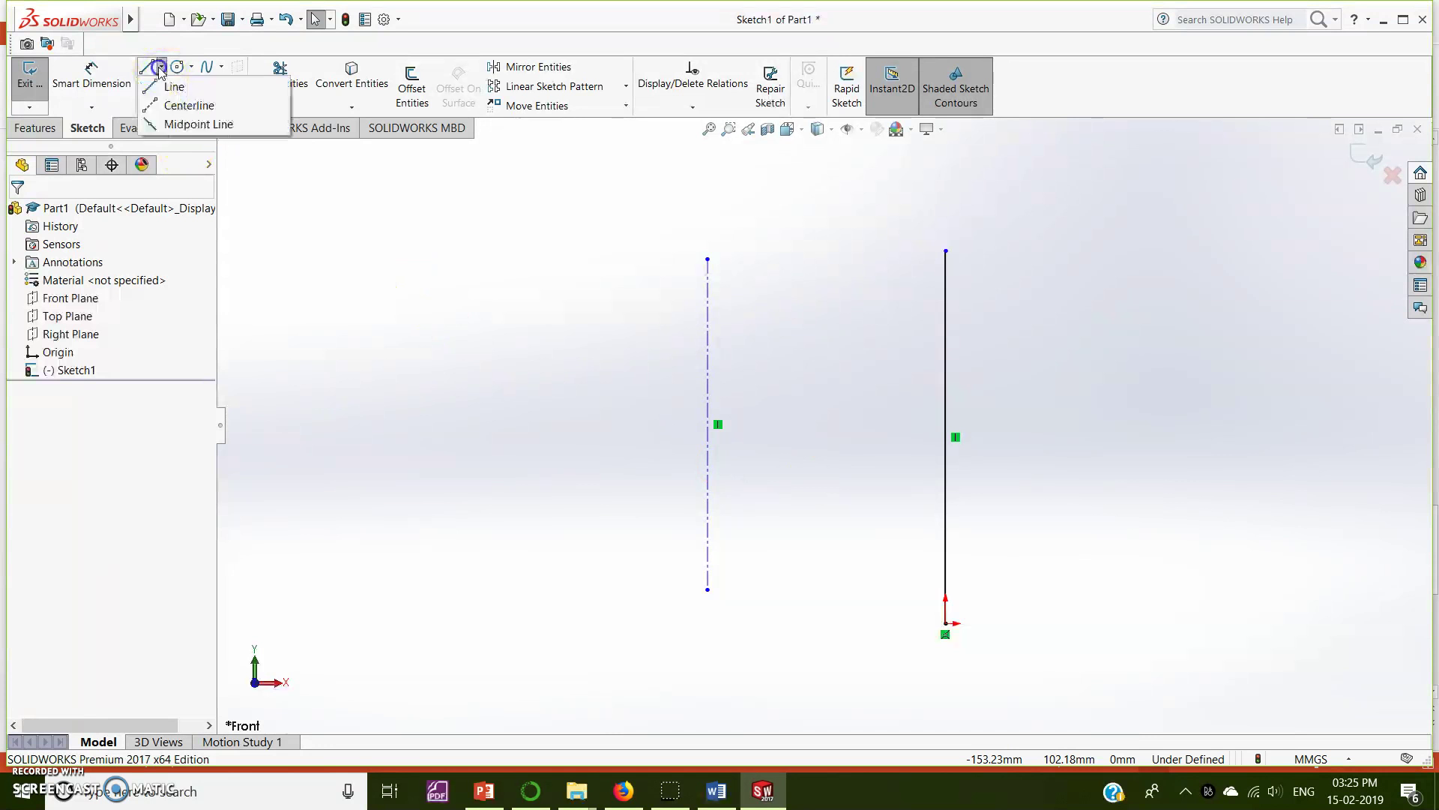
pyautogui.click(191, 67)
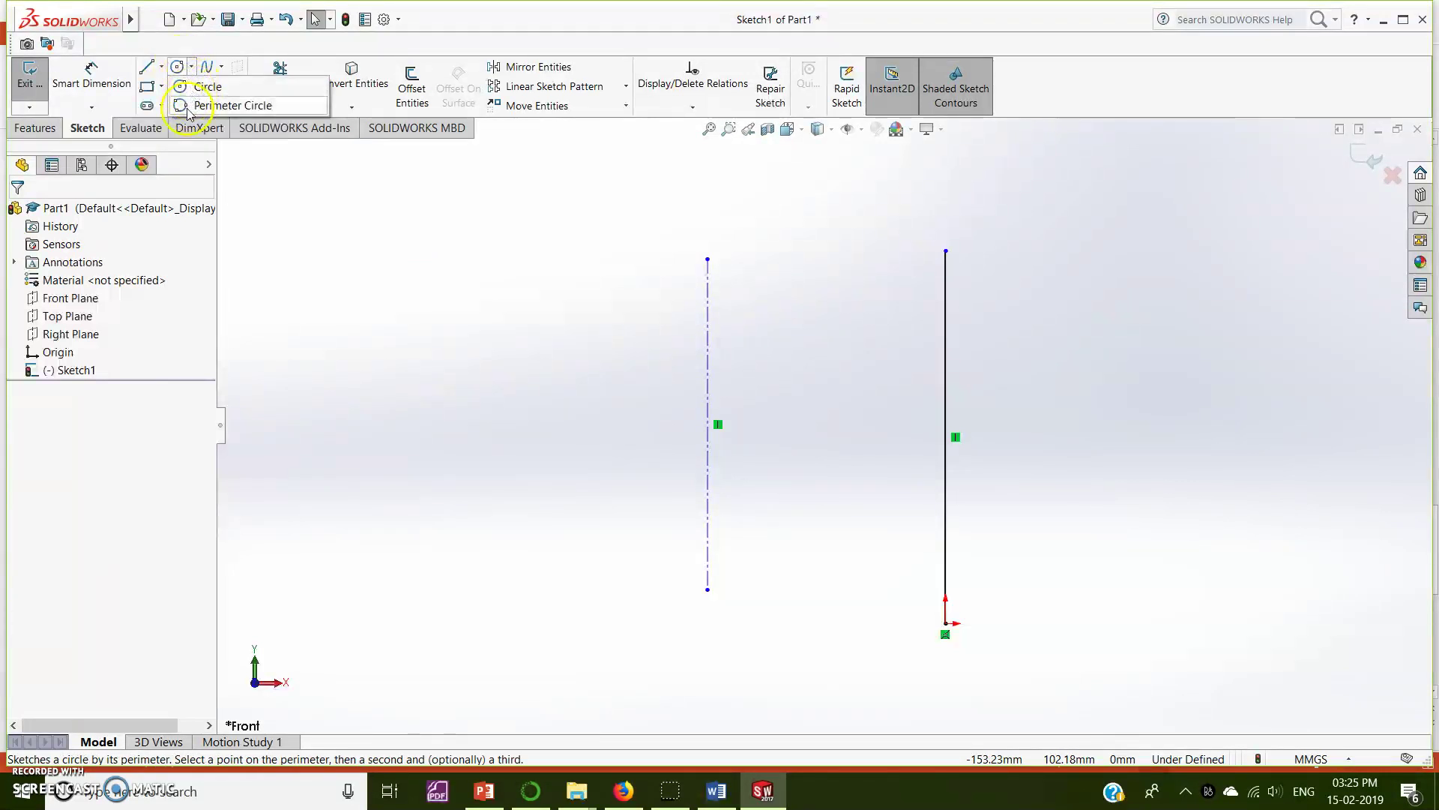
pyautogui.click(207, 88)
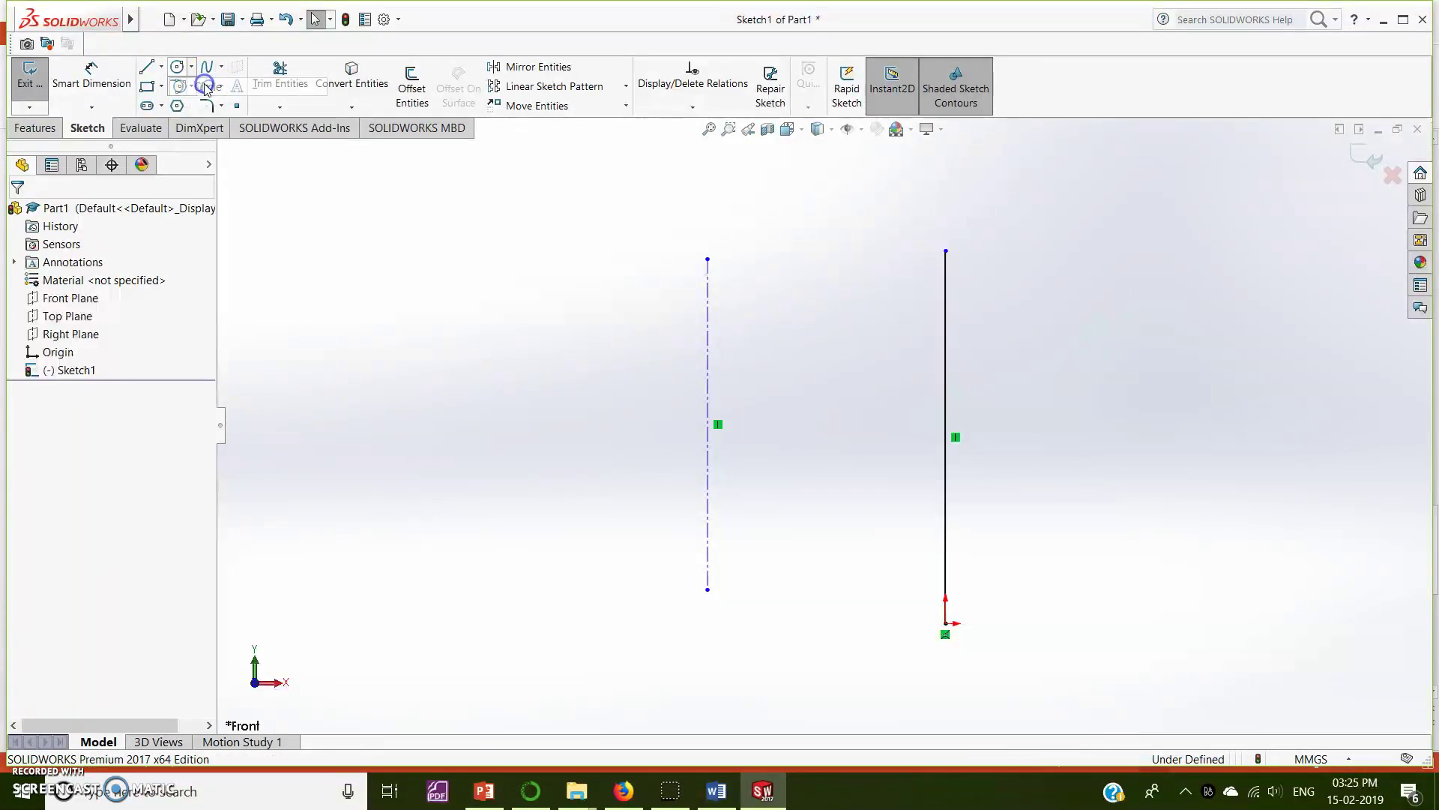
pyautogui.click(472, 366)
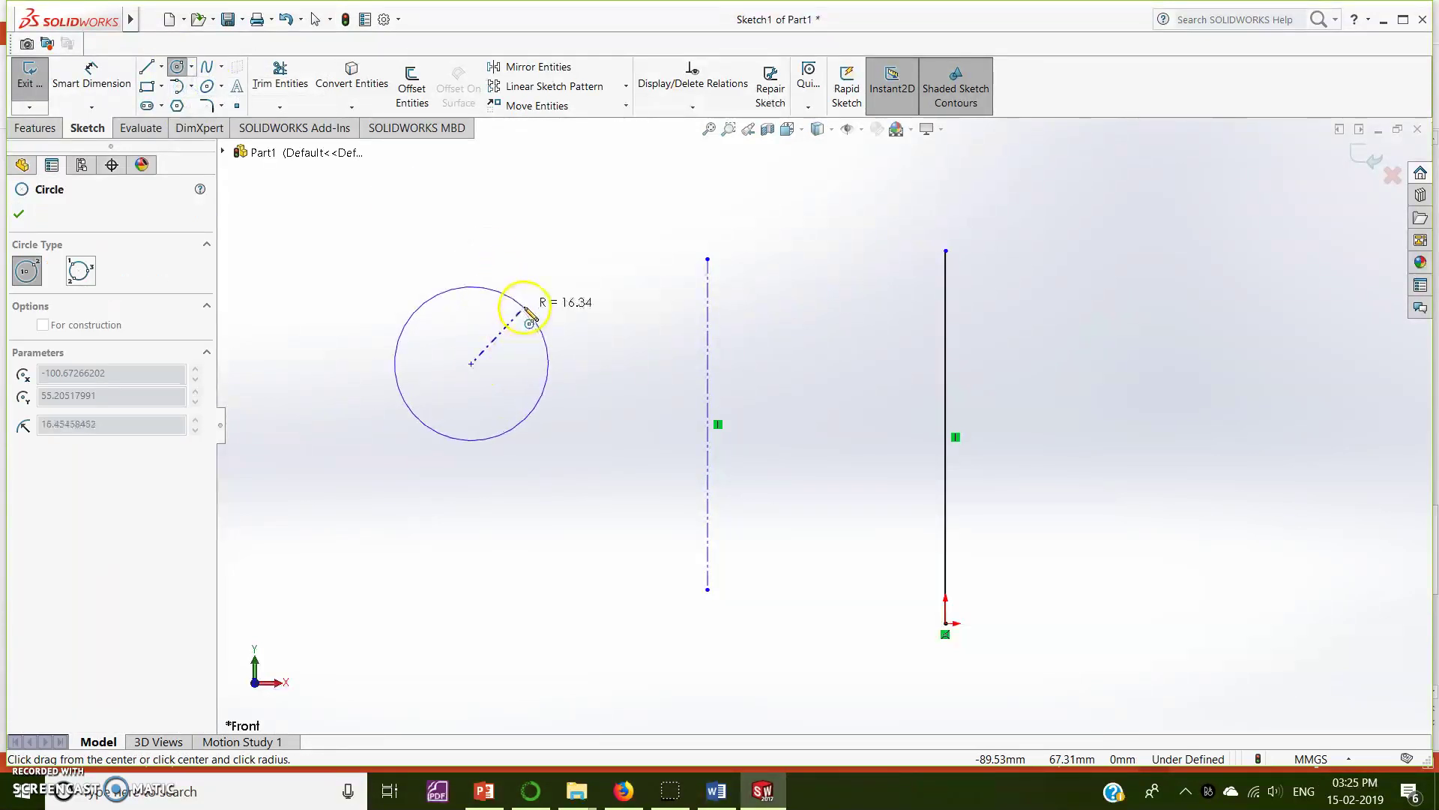
pyautogui.click(465, 362)
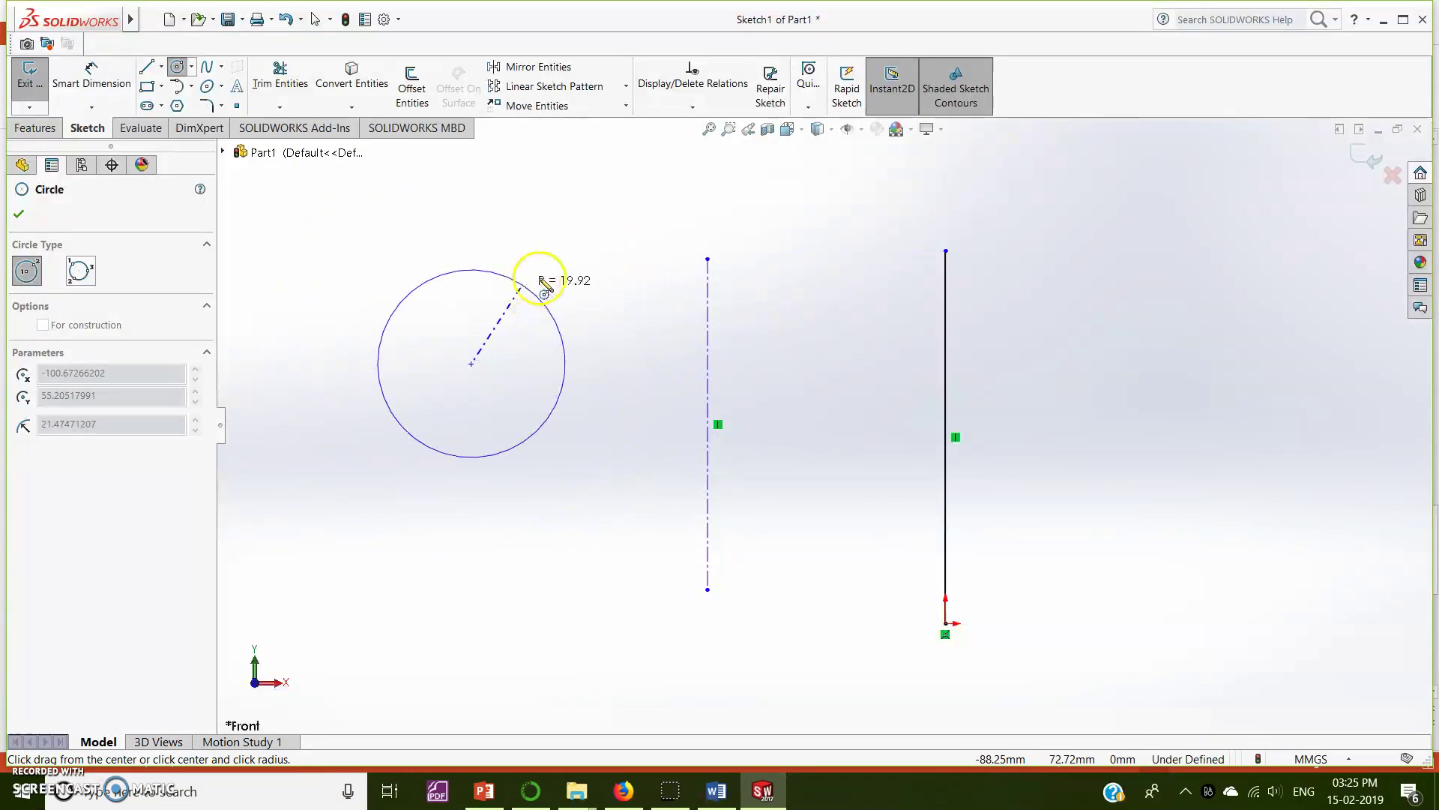
pyautogui.click(545, 276)
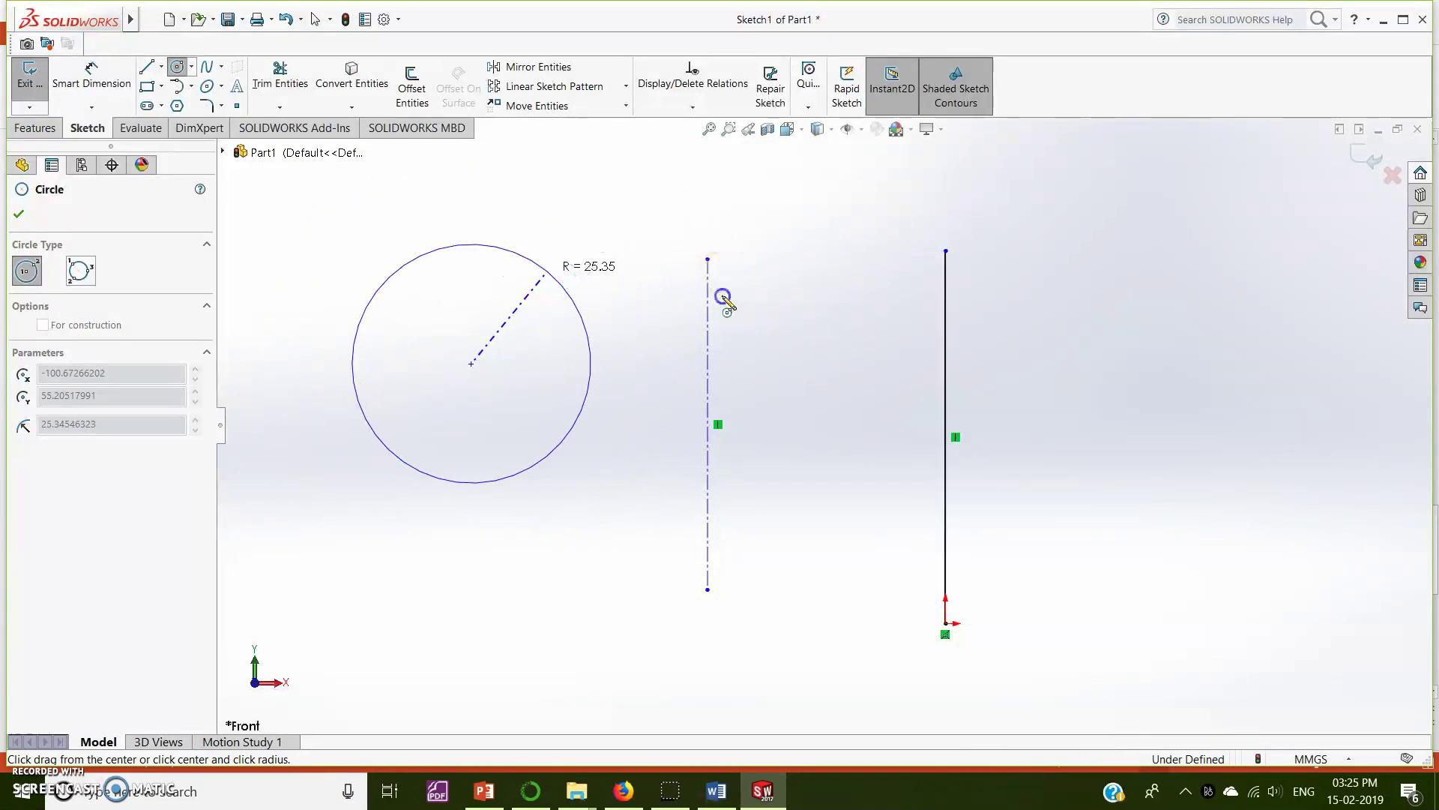
pyautogui.press('Escape')
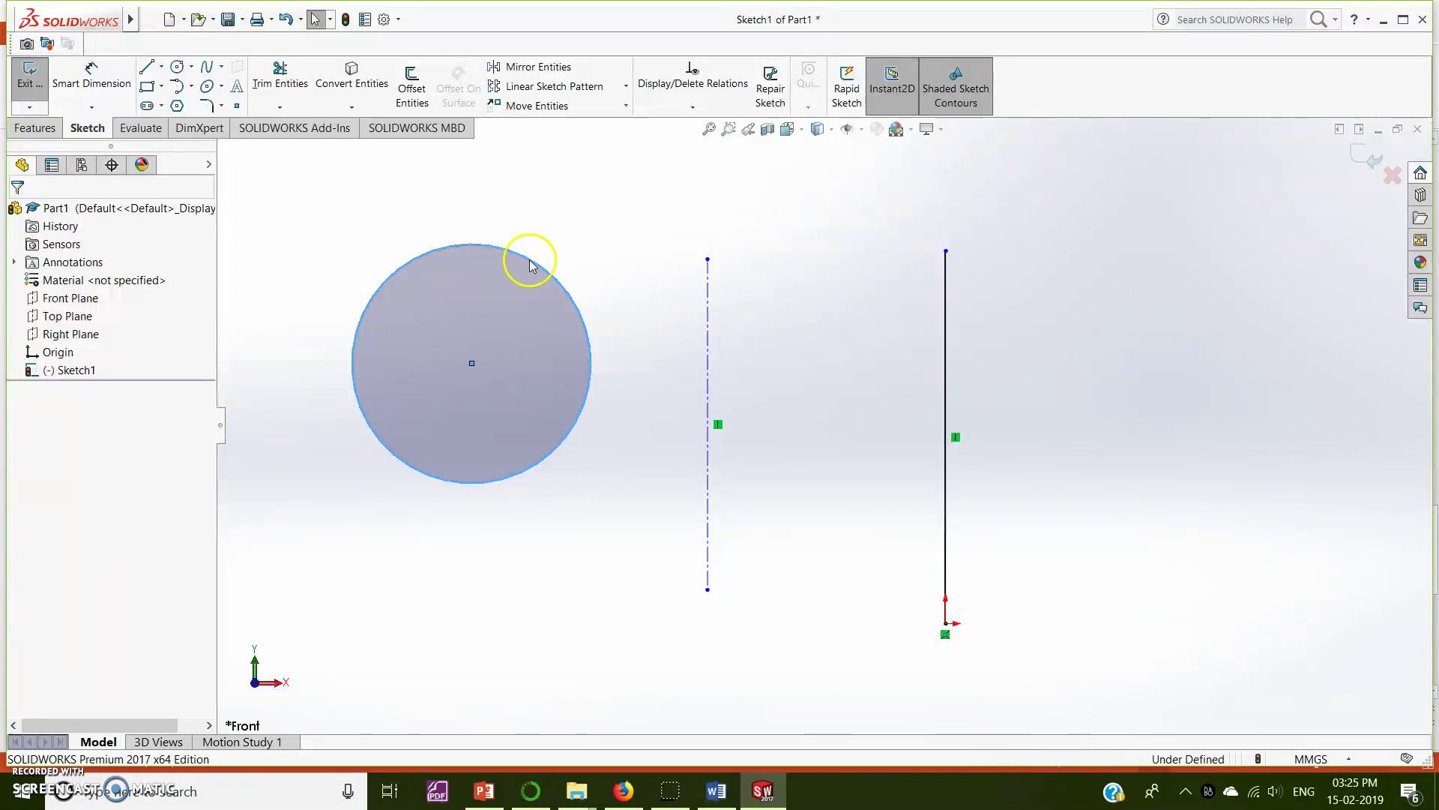
# Sketch a corner rectangle about 47 mm wide and 34 mm high to the right of the solid vertical line
pyautogui.click(162, 87)
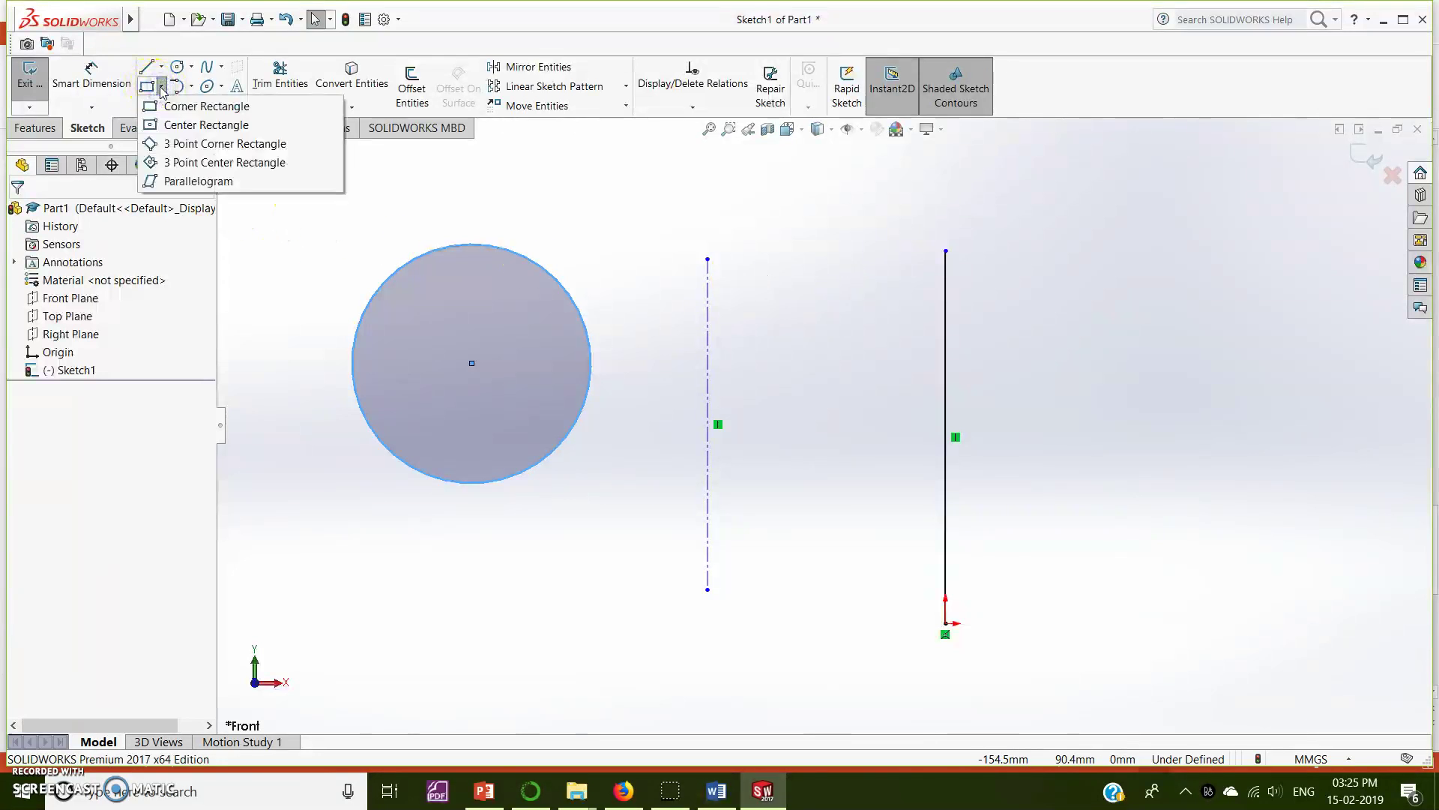
pyautogui.click(177, 110)
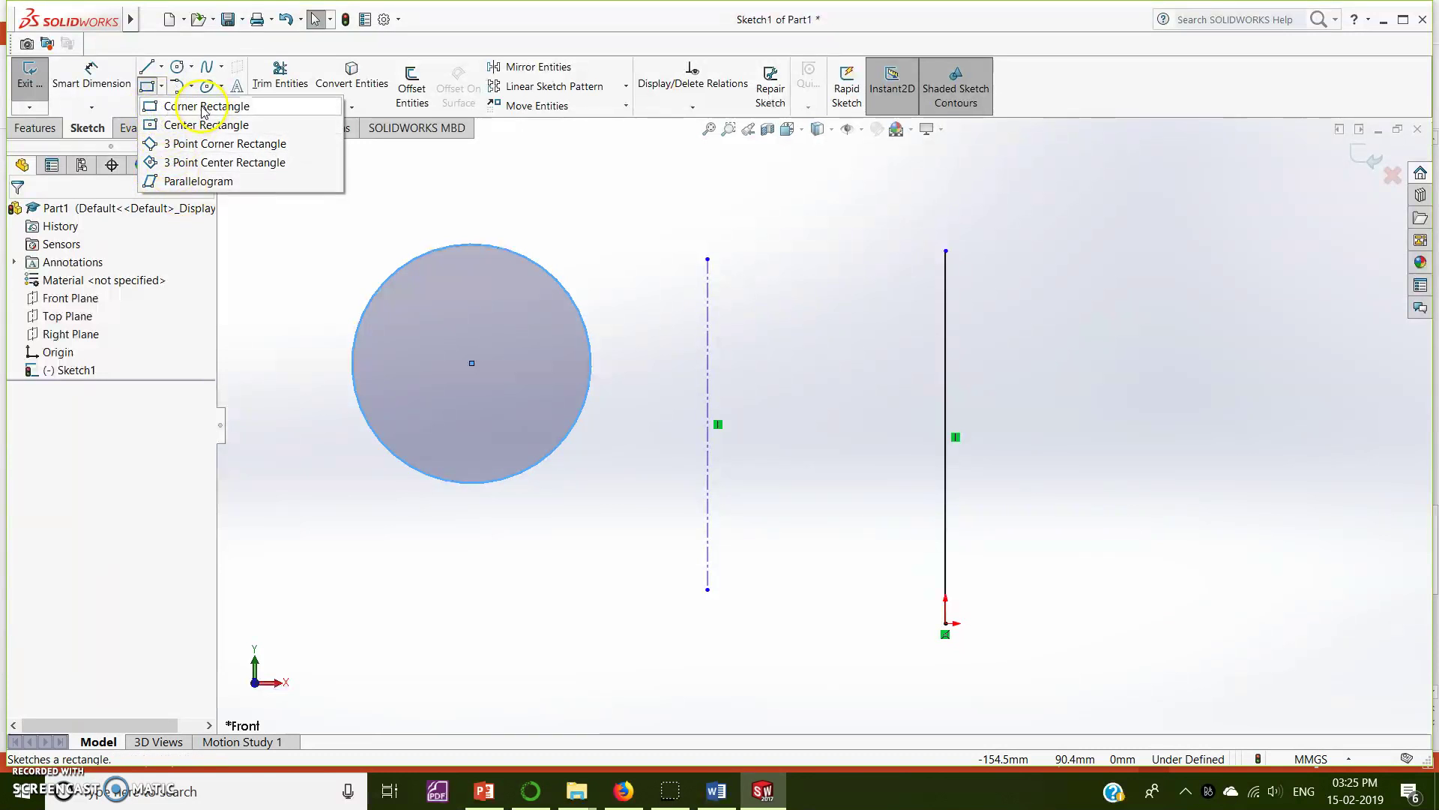
pyautogui.click(200, 107)
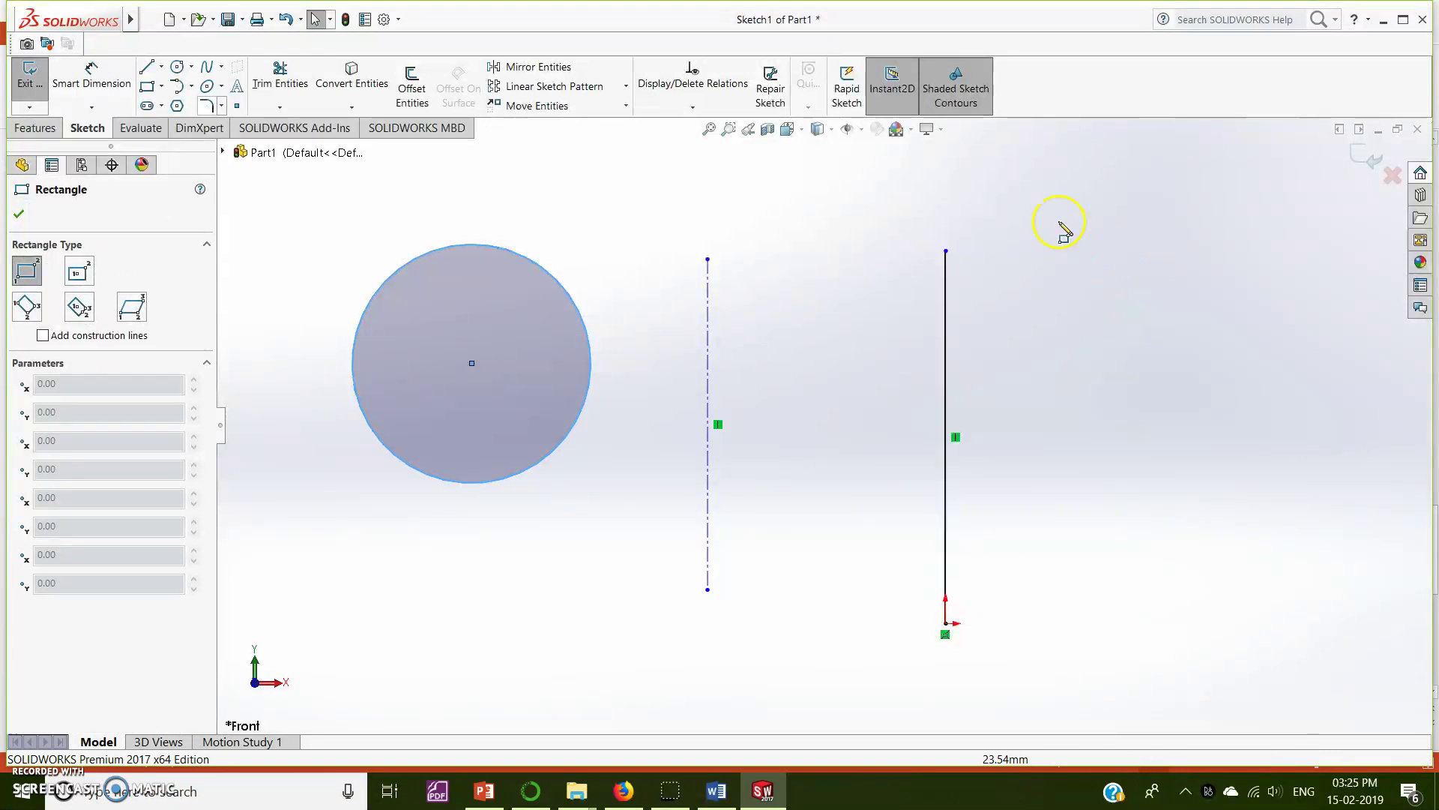
pyautogui.moveTo(1052, 217); pyautogui.dragTo(1276, 369)
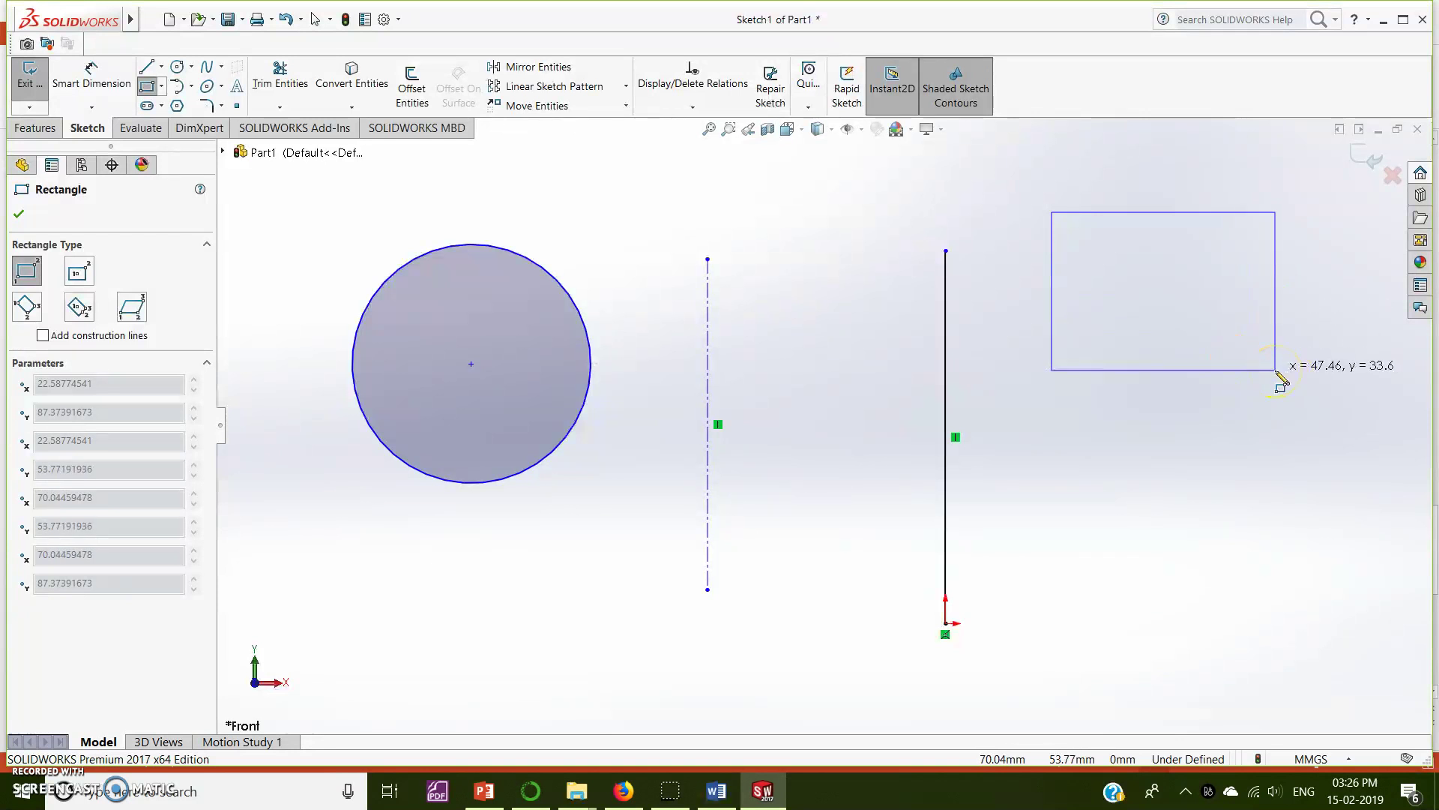
pyautogui.click(1276, 371)
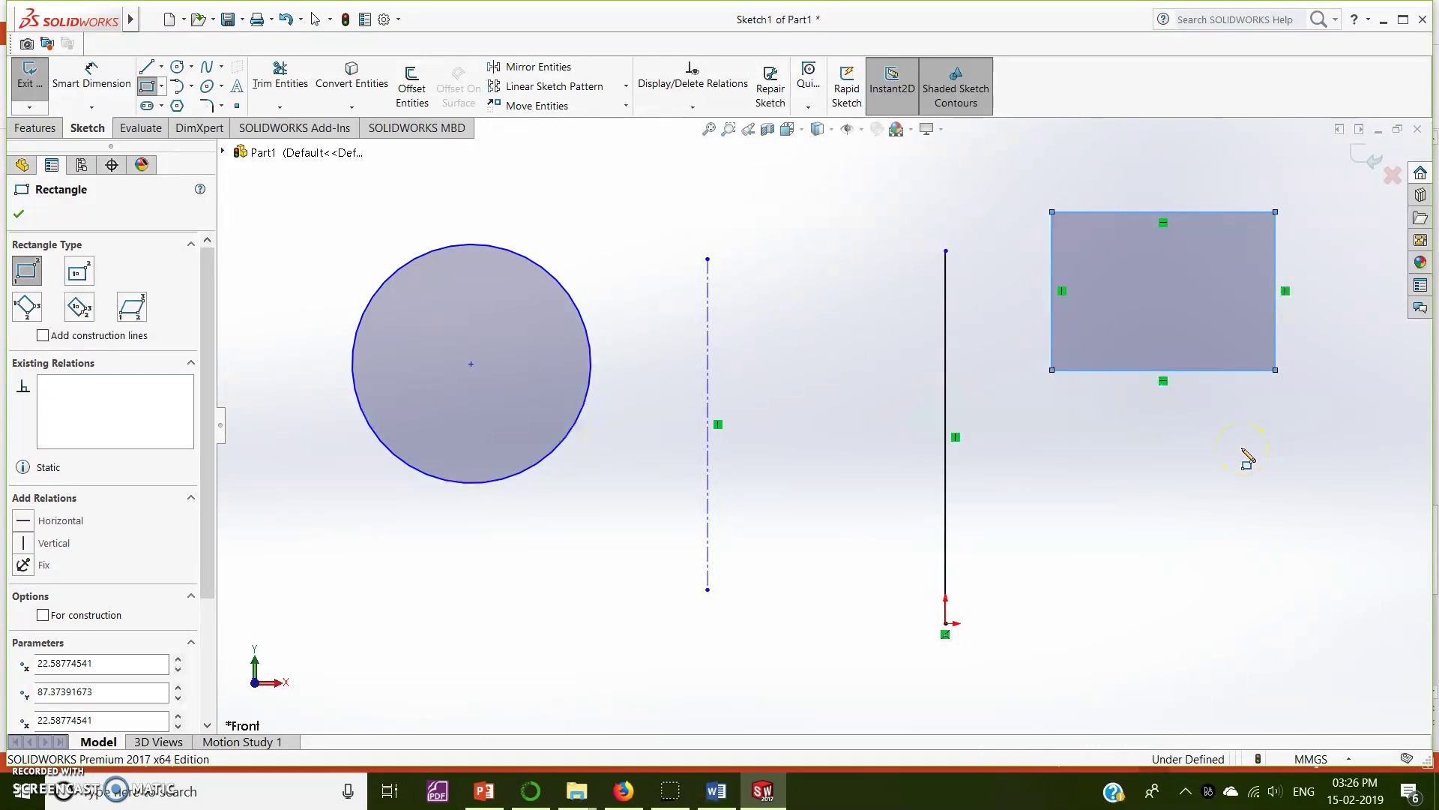
# Sketch a six-sided polygon below the circle, overlapping its lower part, with an inscribed circle about 72 mm in diameter
pyautogui.press('Escape')
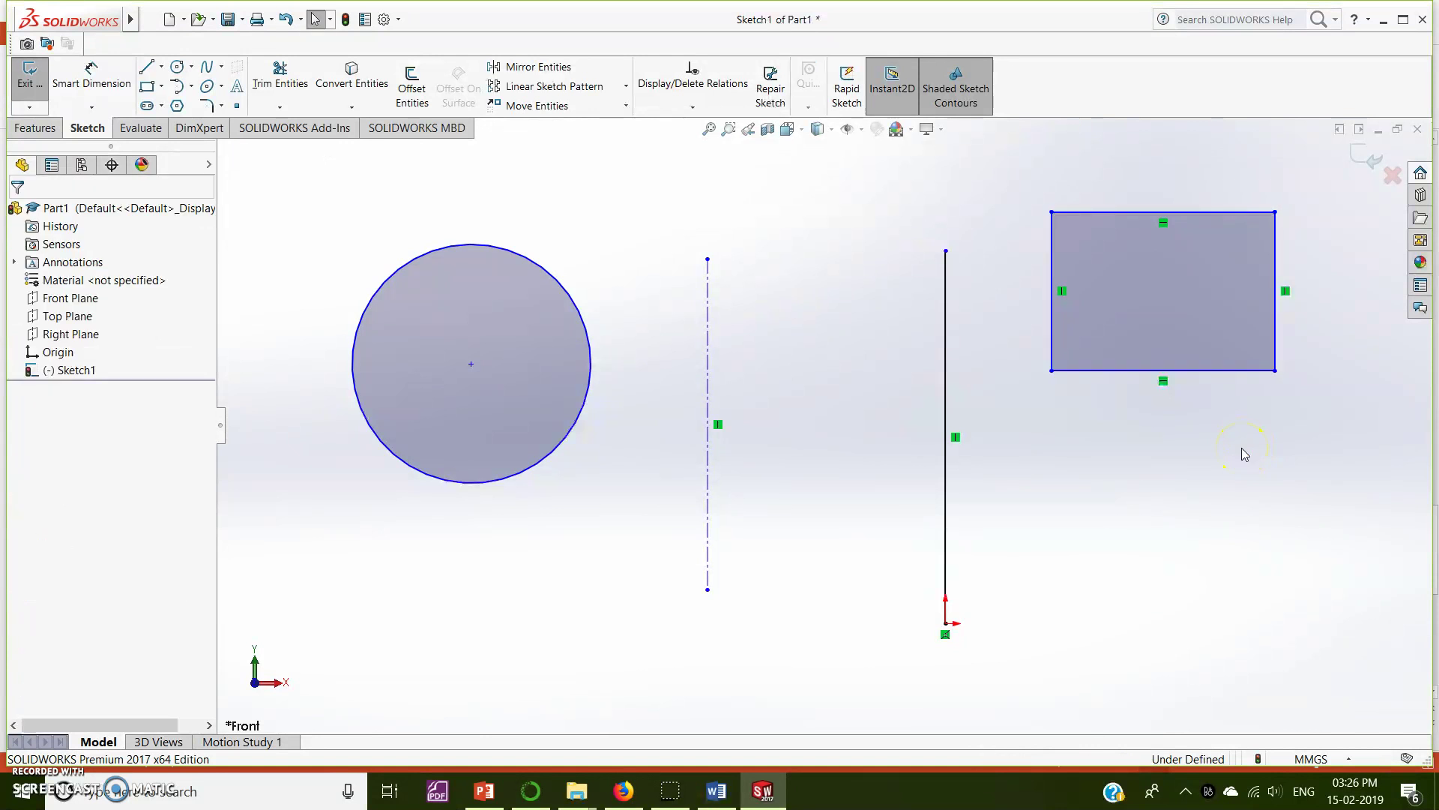
pyautogui.click(177, 107)
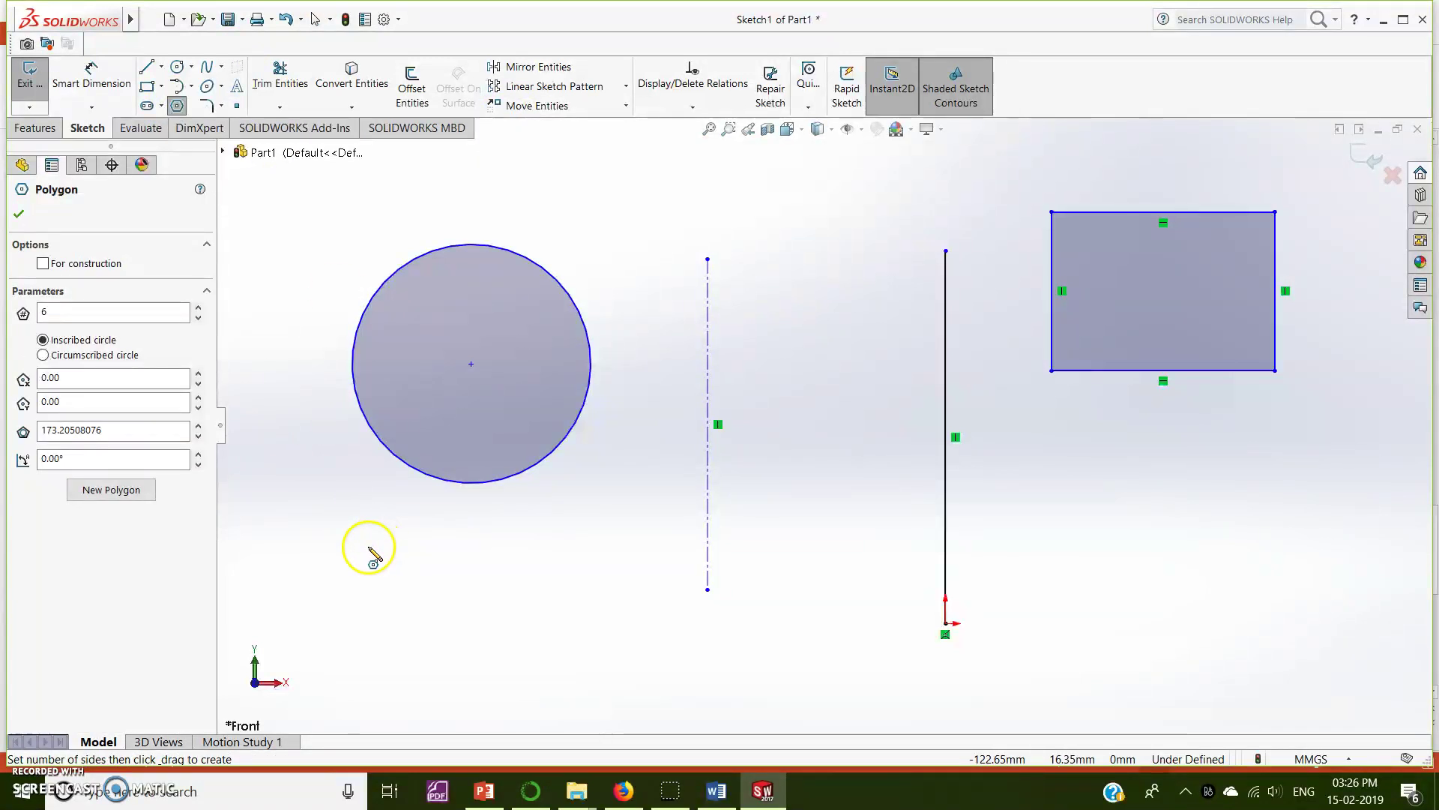
pyautogui.moveTo(397, 553)
pyautogui.mouseDown()
pyautogui.moveTo(517, 637)
pyautogui.moveTo(547, 638)
pyautogui.moveTo(572, 523)
pyautogui.moveTo(593, 633)
pyautogui.moveTo(620, 579)
pyautogui.moveTo(568, 459)
pyautogui.moveTo(552, 546)
pyautogui.moveTo(594, 601)
pyautogui.moveTo(592, 560)
pyautogui.mouseUp()
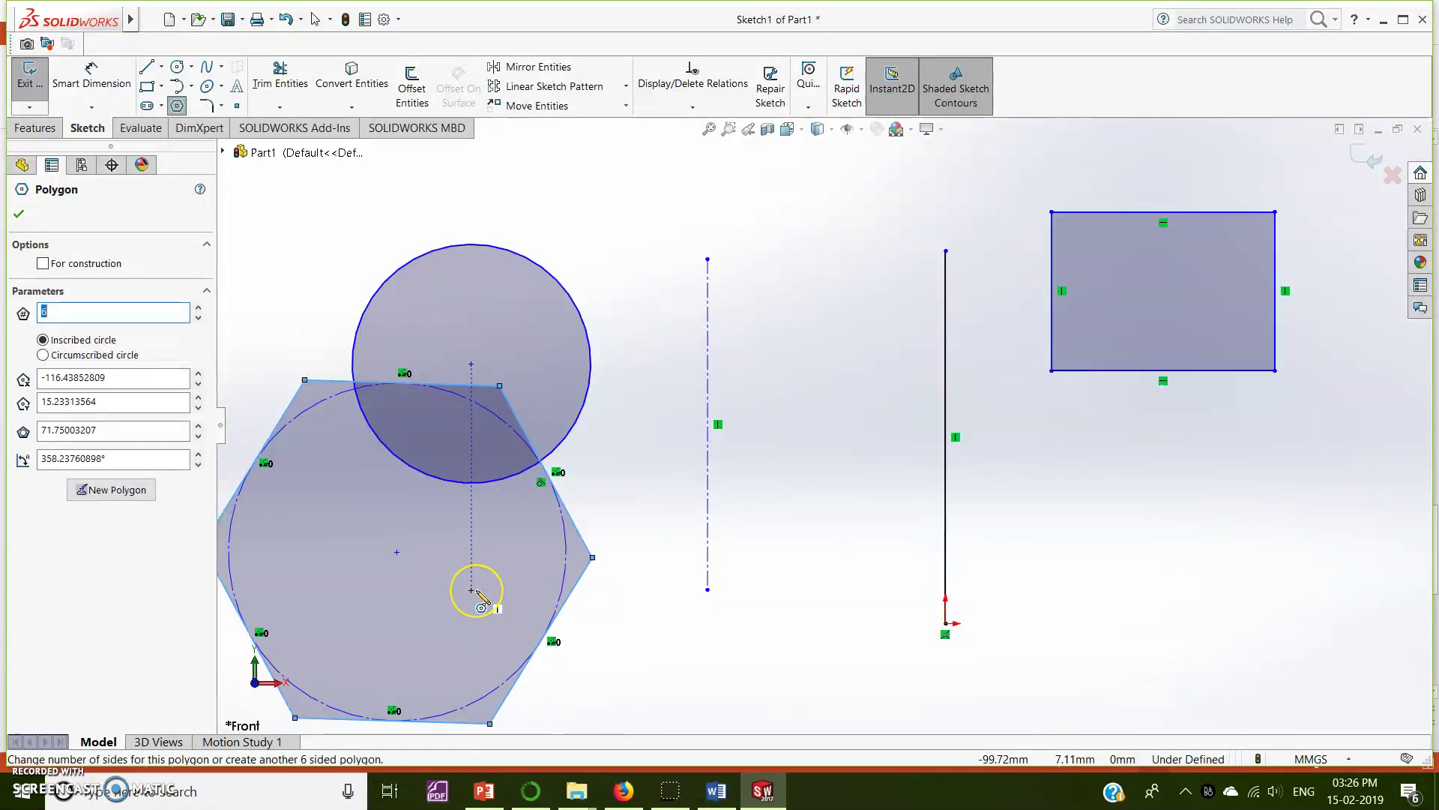
pyautogui.scroll(-2, 479, 596)
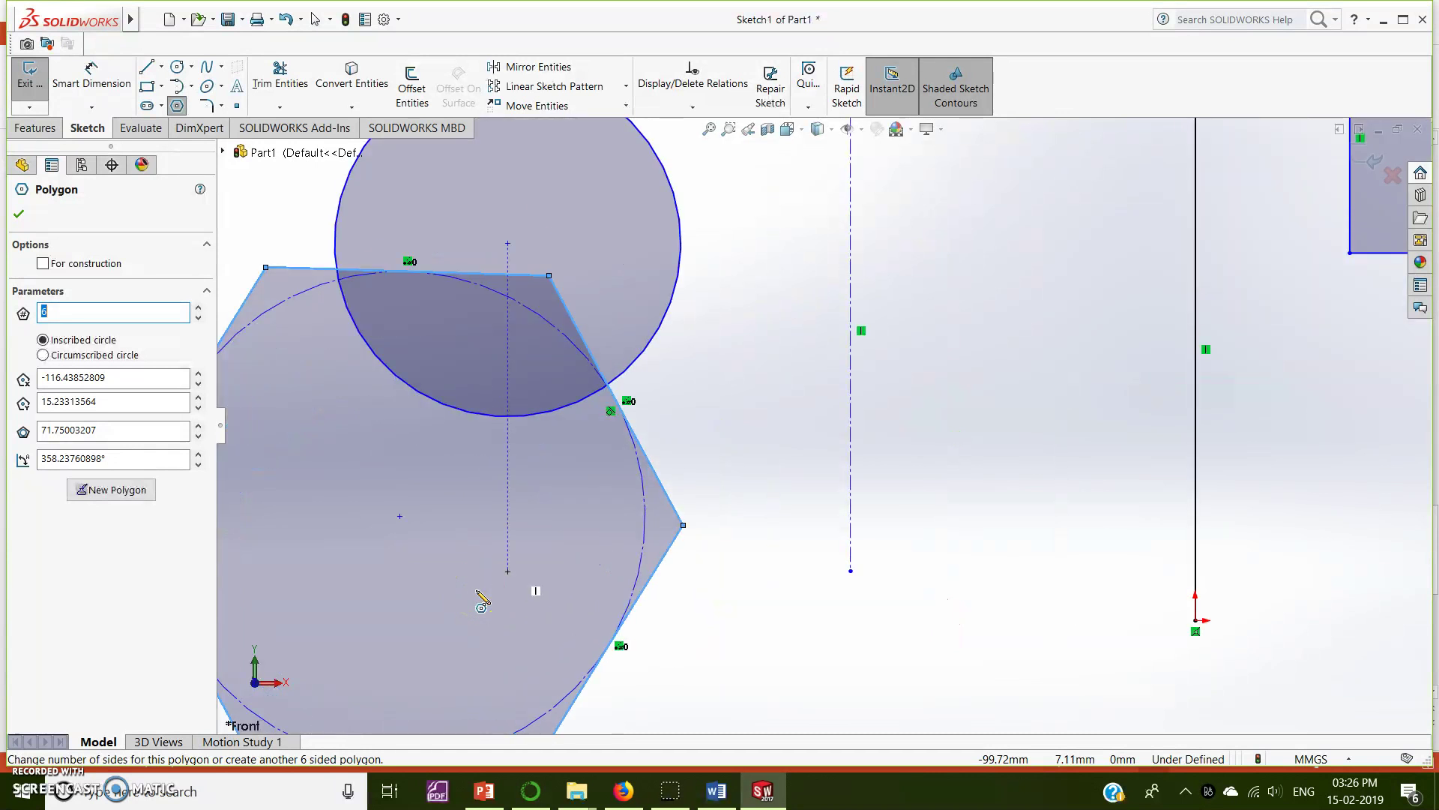
pyautogui.press('f')
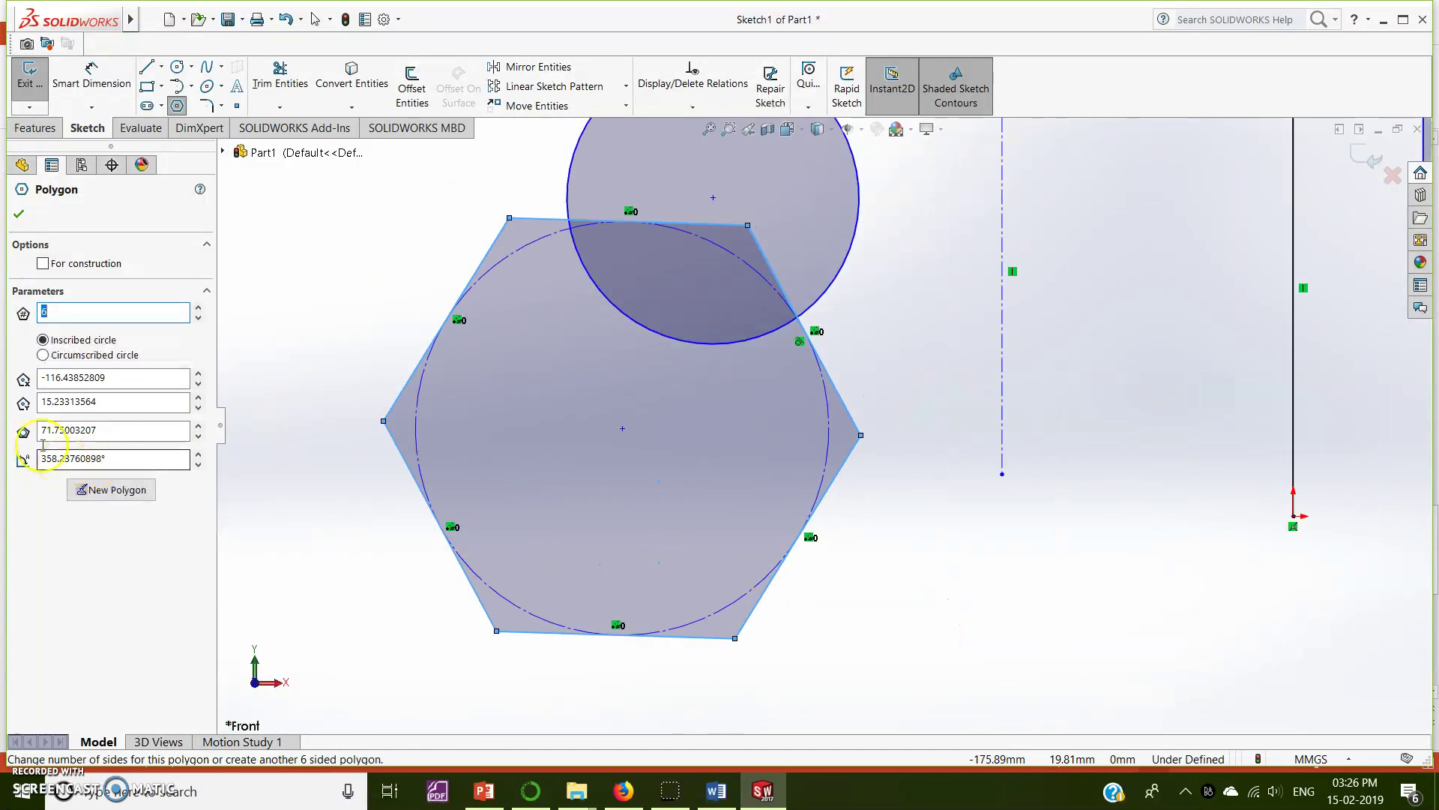
# Change the large polygon's number of sides to 5 and leave the Polygon tool without adding another polygon
pyautogui.click(57, 315)
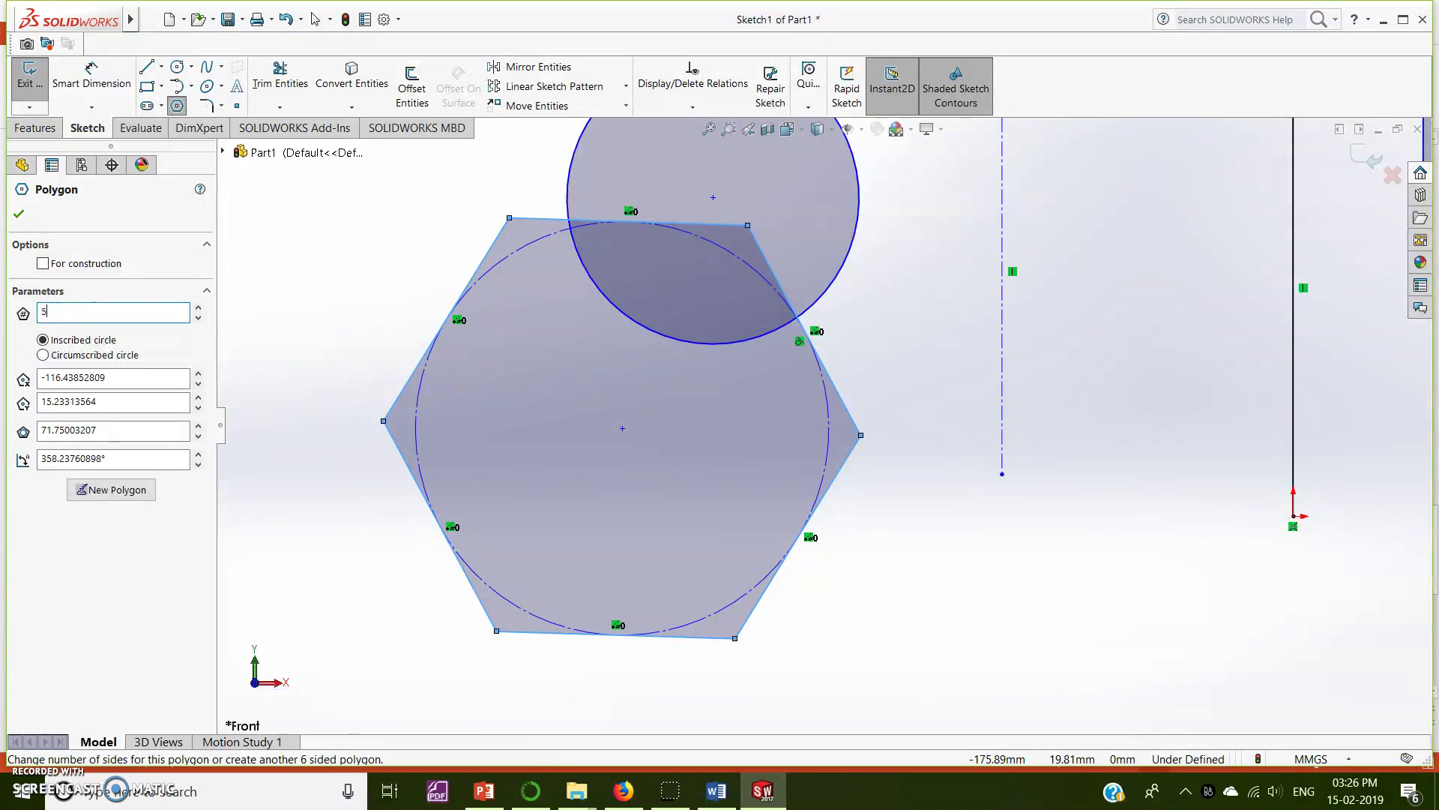
pyautogui.write('5')
pyautogui.moveTo(443, 388); pyautogui.dragTo(95, 373)
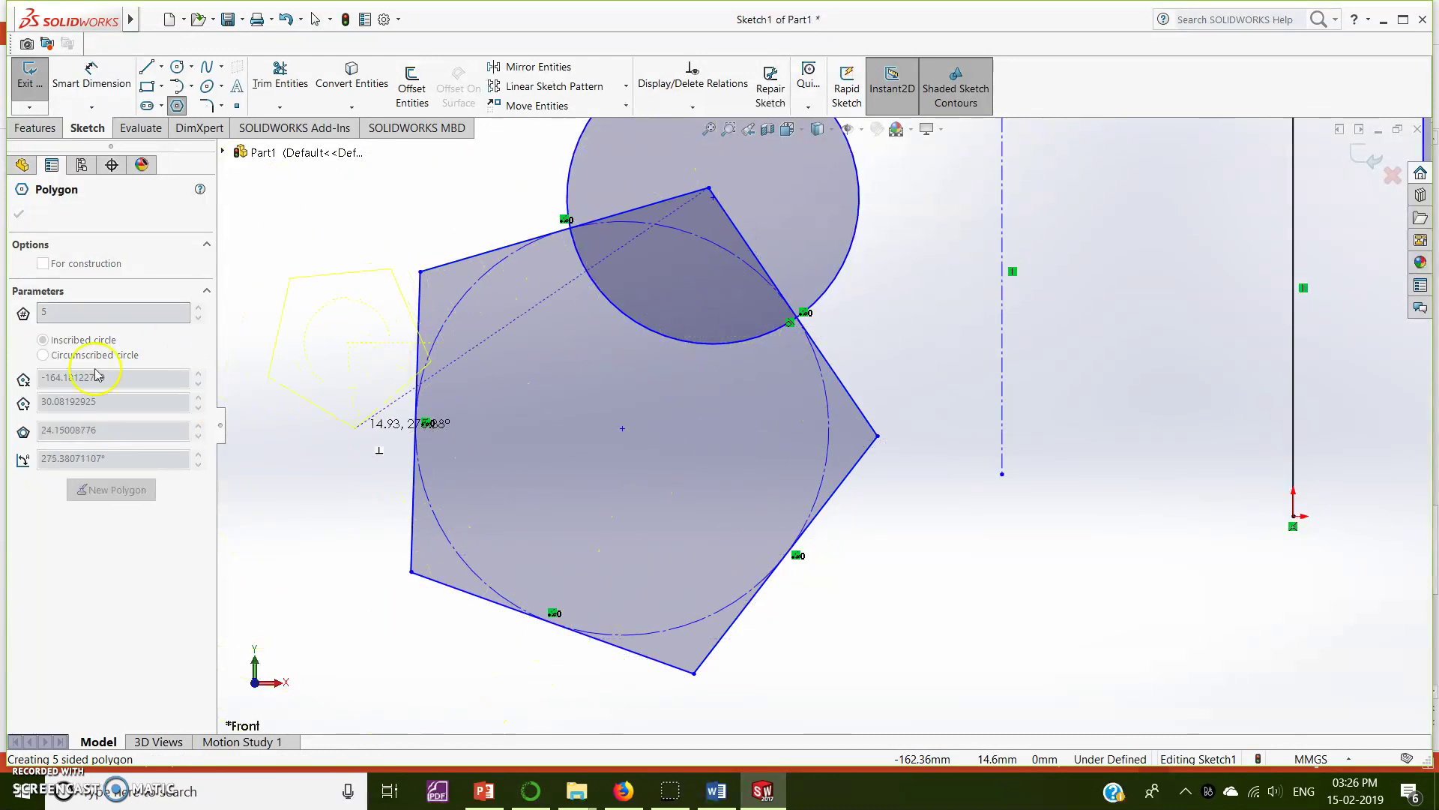
pyautogui.moveTo(85, 316); pyautogui.dragTo(480, 422)
pyautogui.press('Escape')
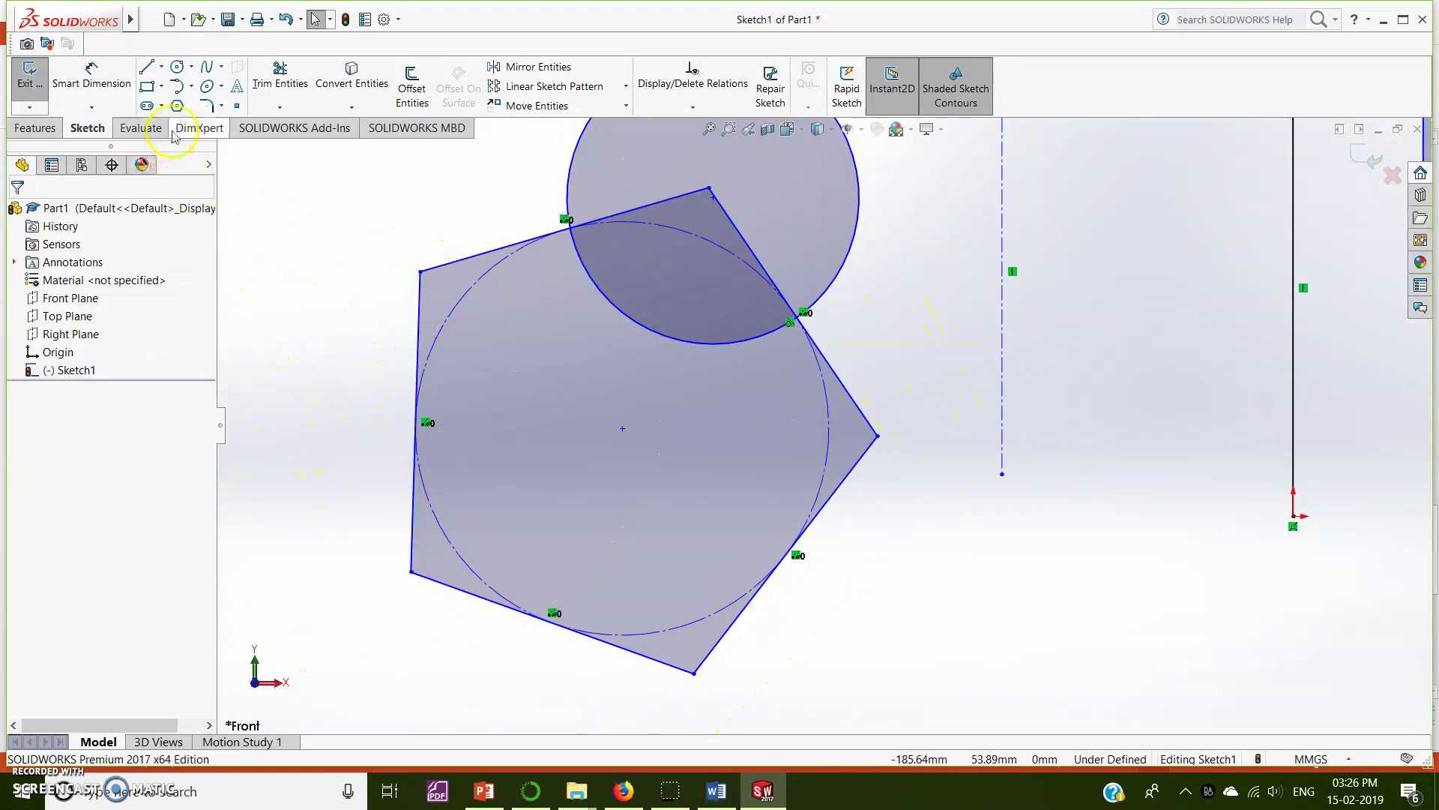
# Sketch a small pentagon about 28 mm in circumscribed-circle diameter between the centerline and the solid vertical line, using the circumscribed circle option
pyautogui.click(176, 106)
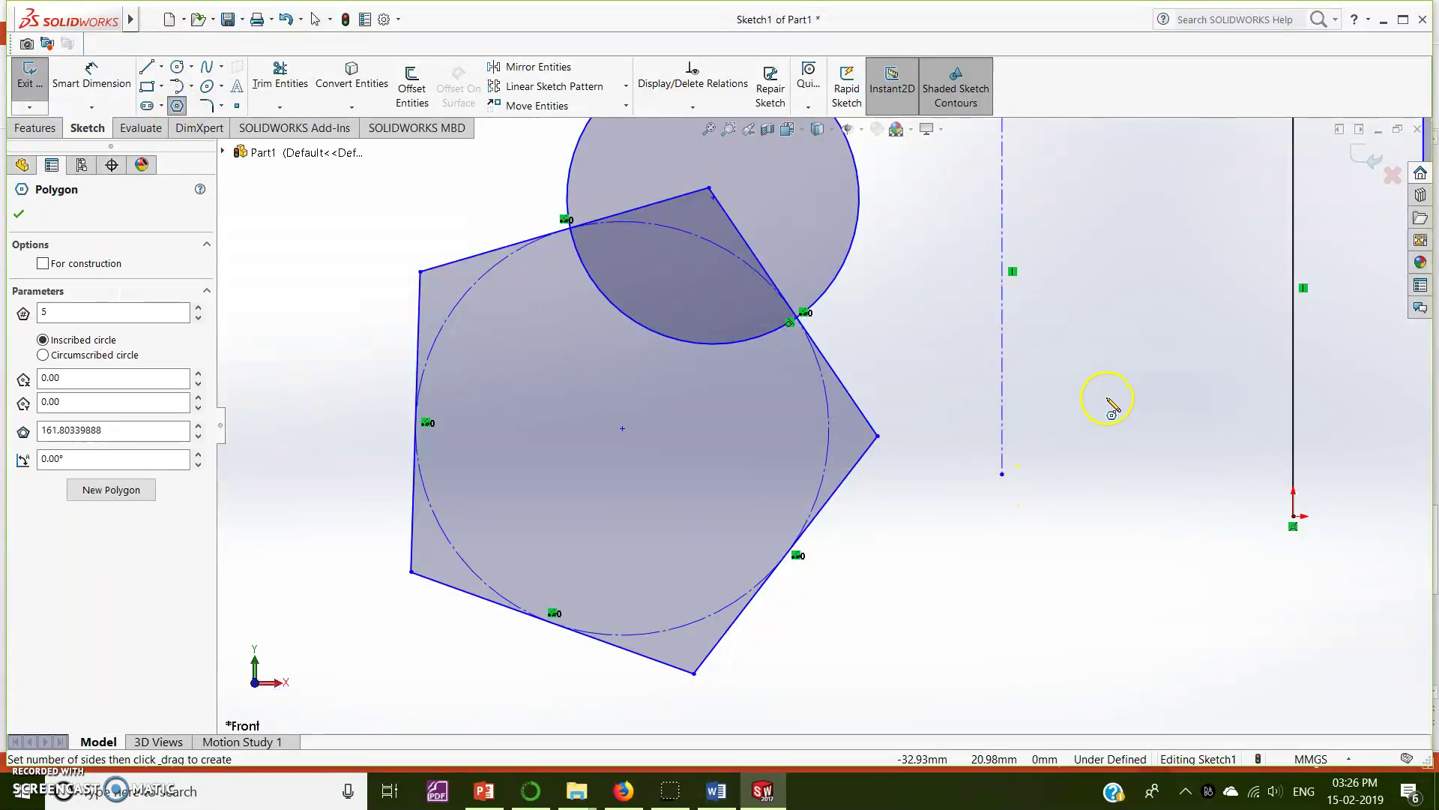
pyautogui.moveTo(1124, 406); pyautogui.dragTo(1161, 474)
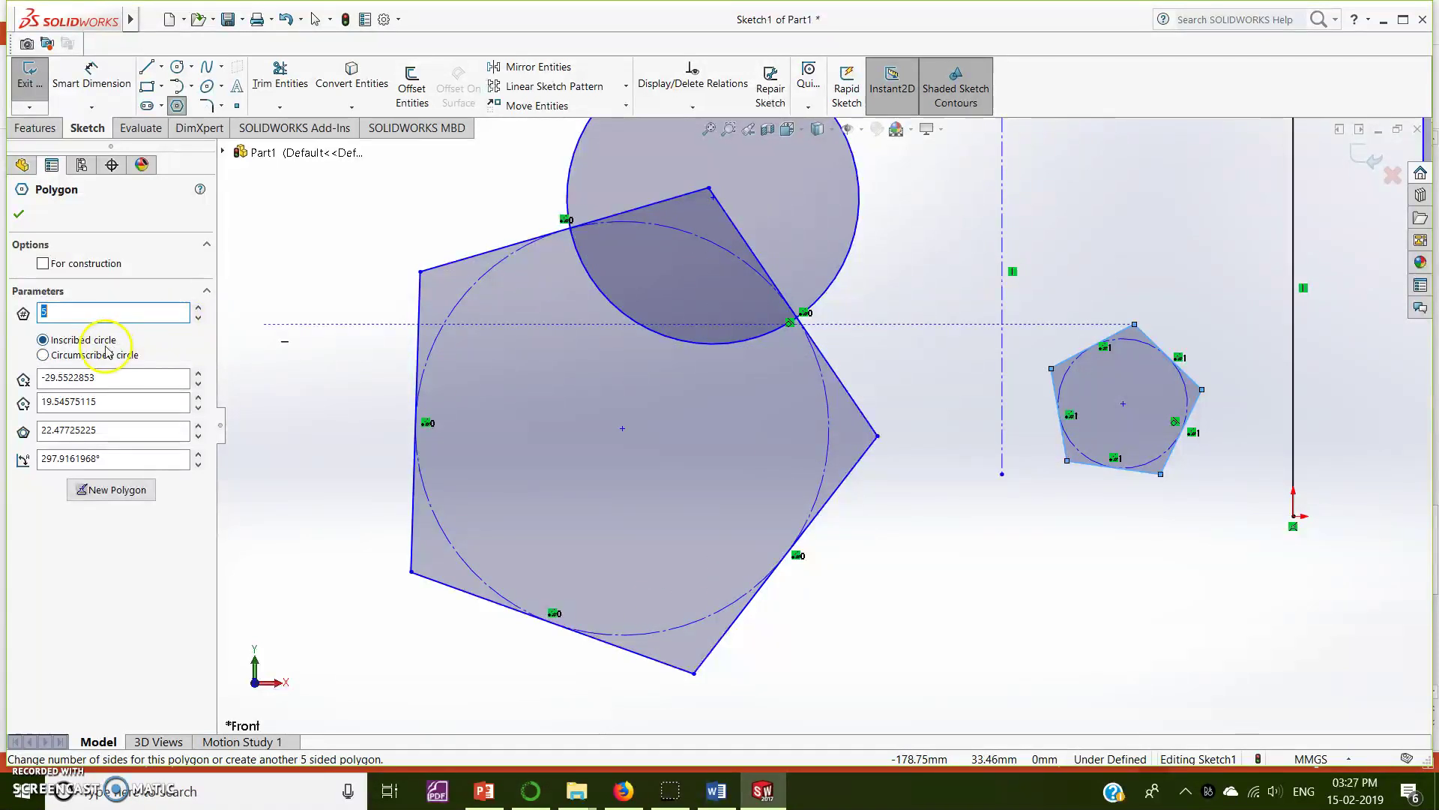
pyautogui.click(44, 355)
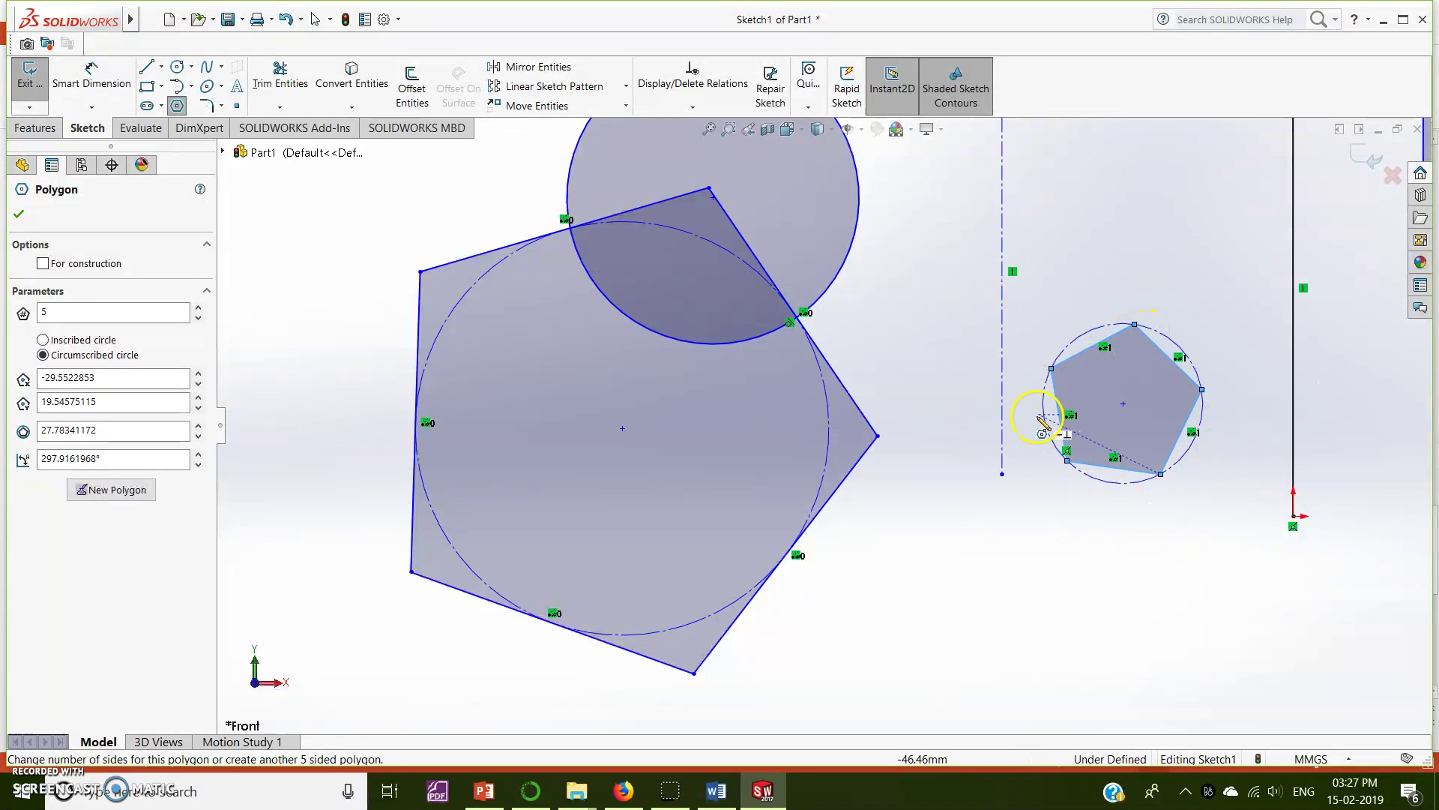
pyautogui.press('f')
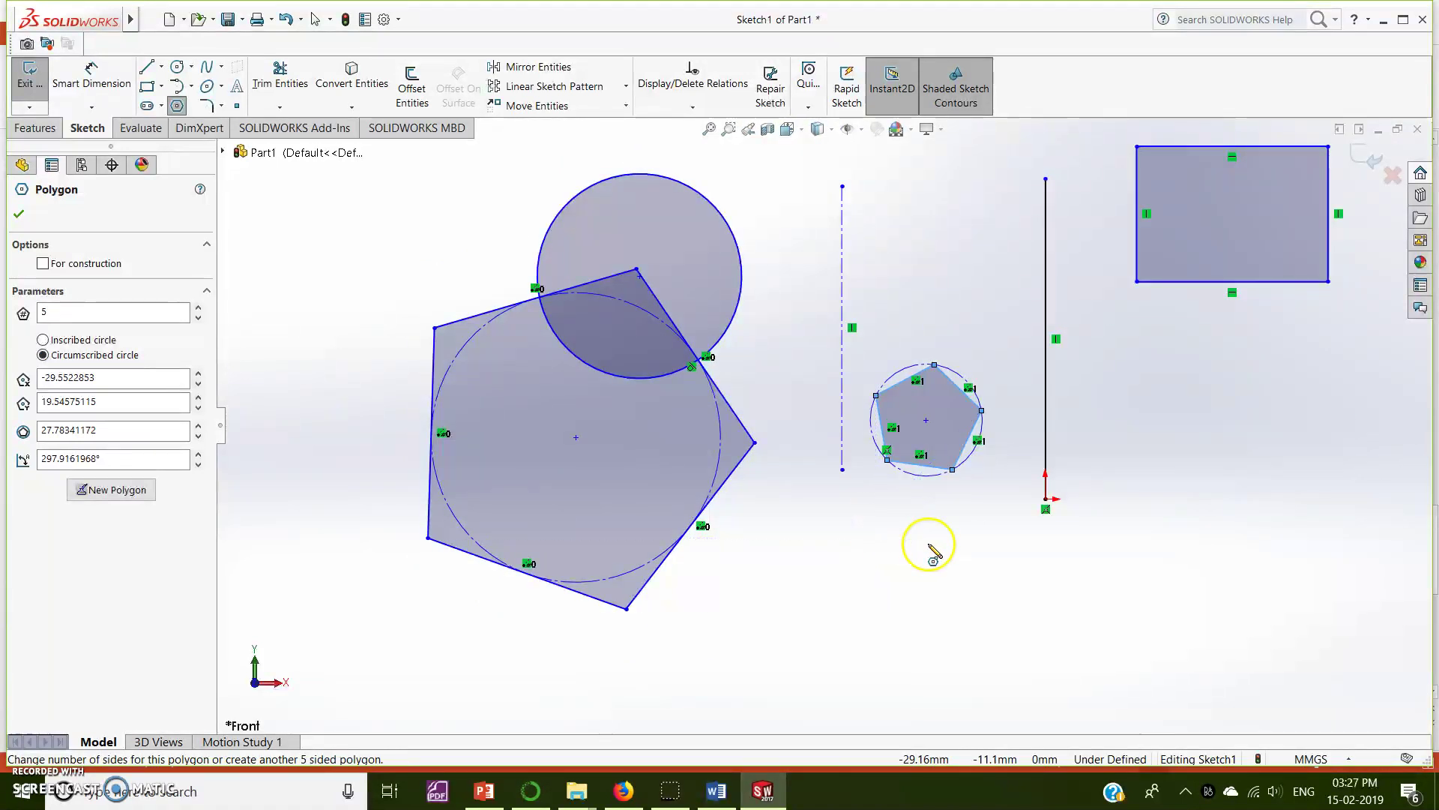
pyautogui.press('Escape')
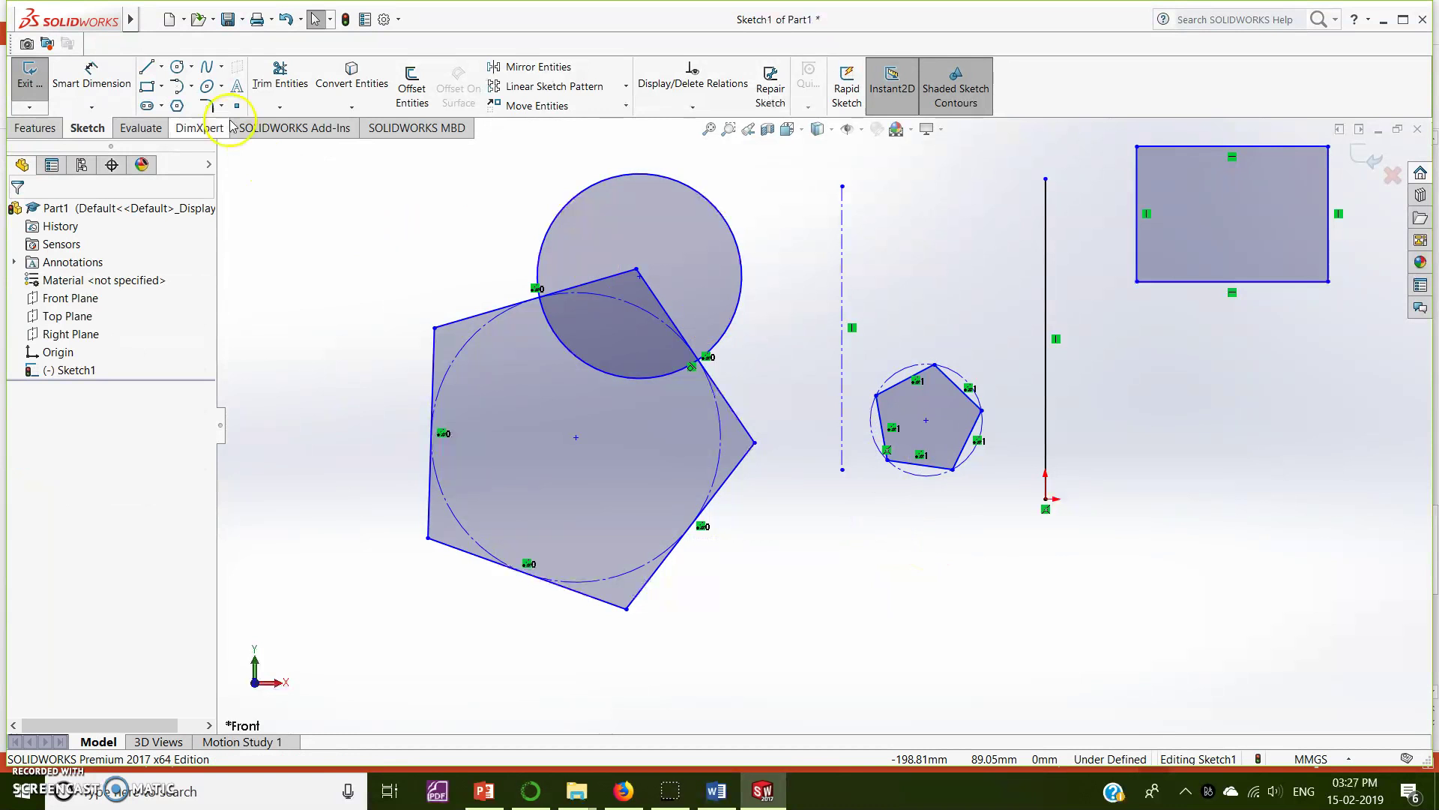
# Sketch an open five-point wavy spline to the left of the circle, above the large pentagon
pyautogui.click(206, 69)
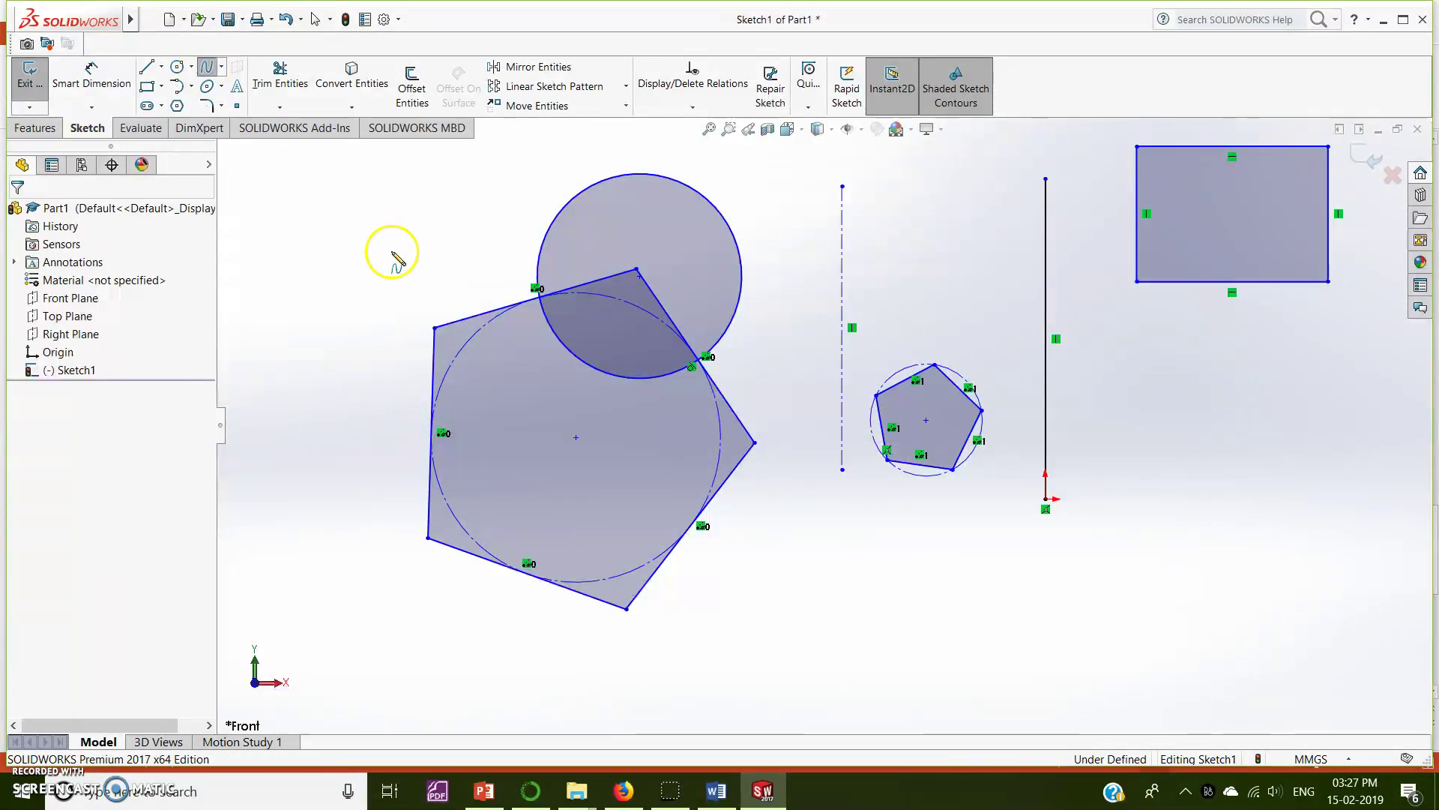
pyautogui.moveTo(289, 276); pyautogui.dragTo(401, 214)
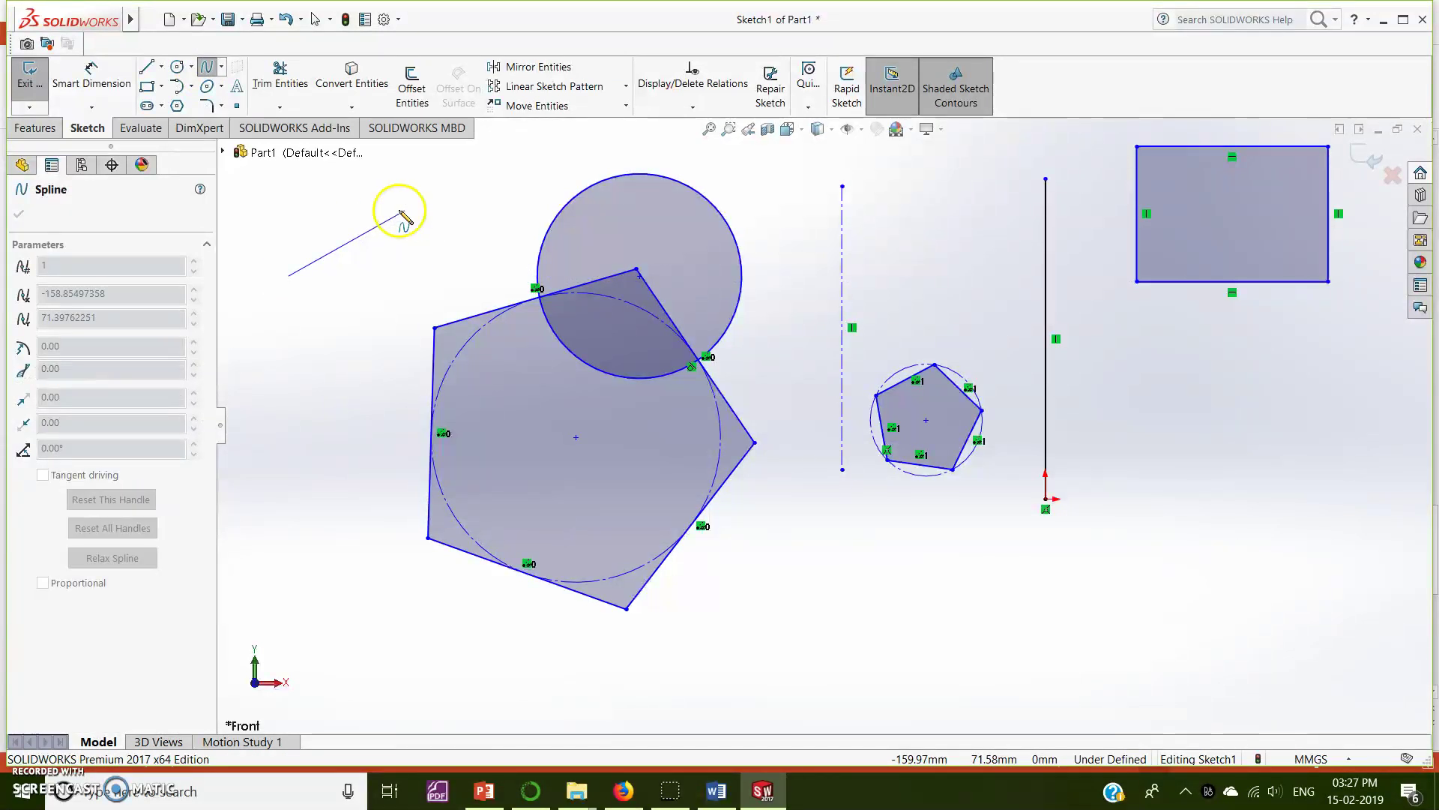
pyautogui.click(370, 196)
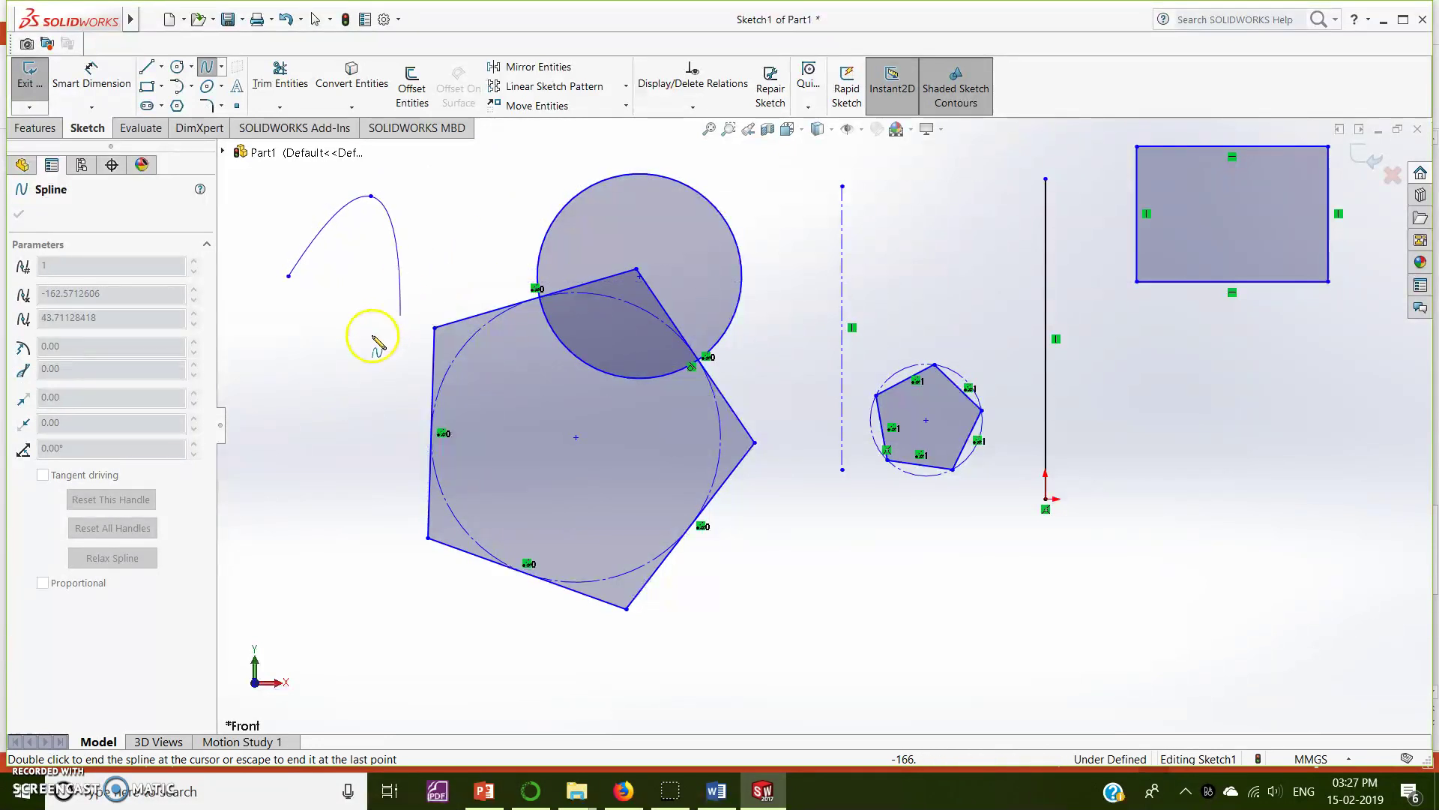
pyautogui.click(326, 373)
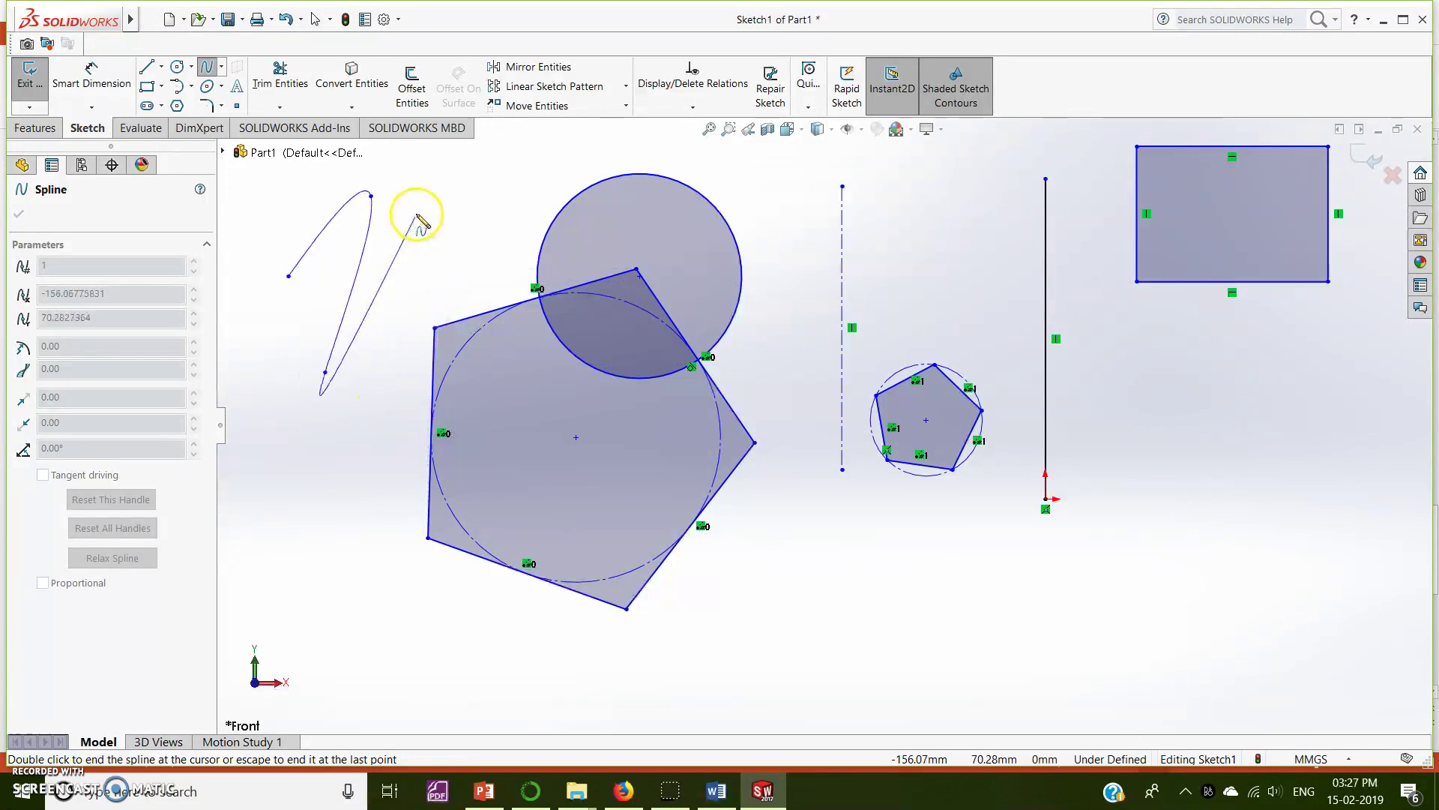
pyautogui.click(448, 245)
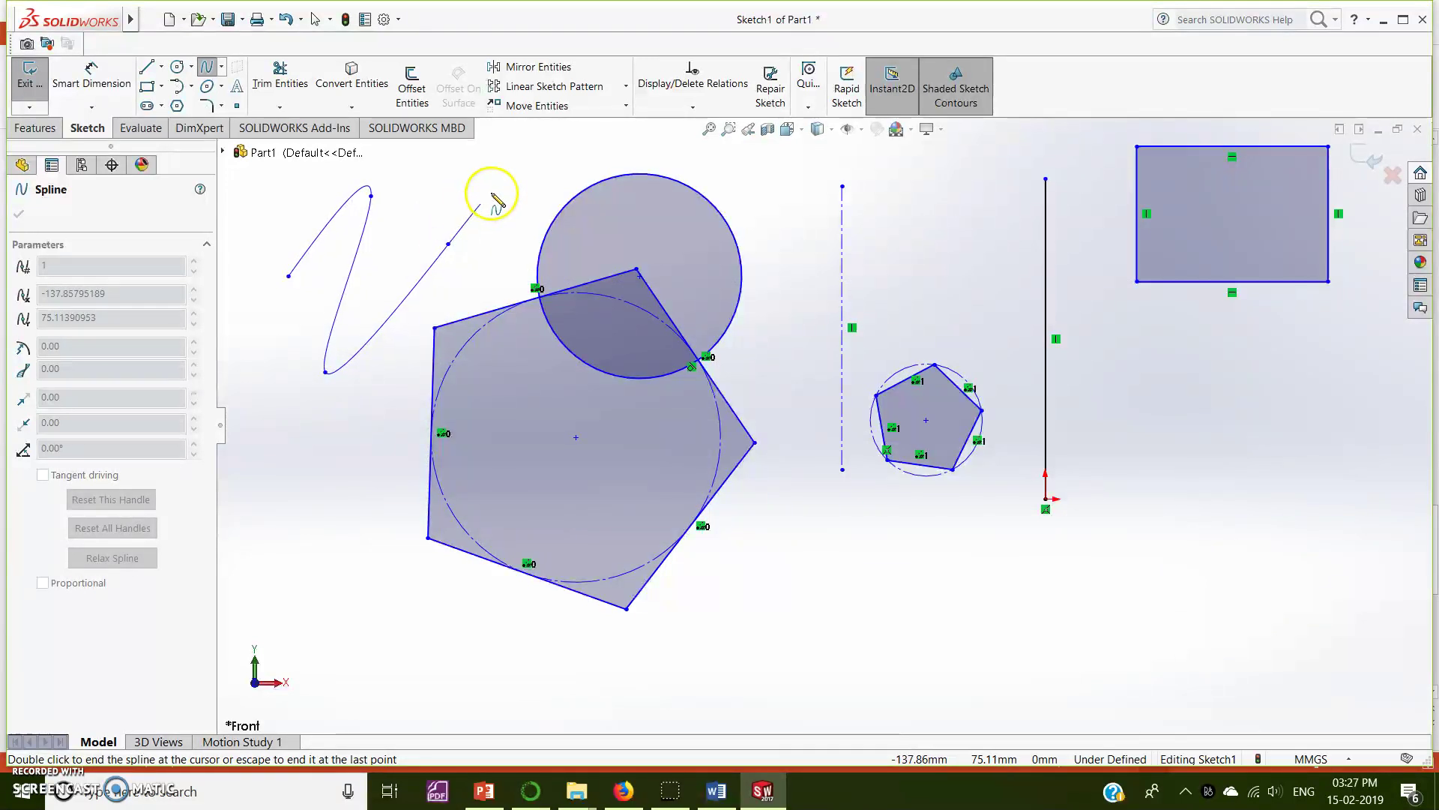
pyautogui.doubleClick(497, 256)
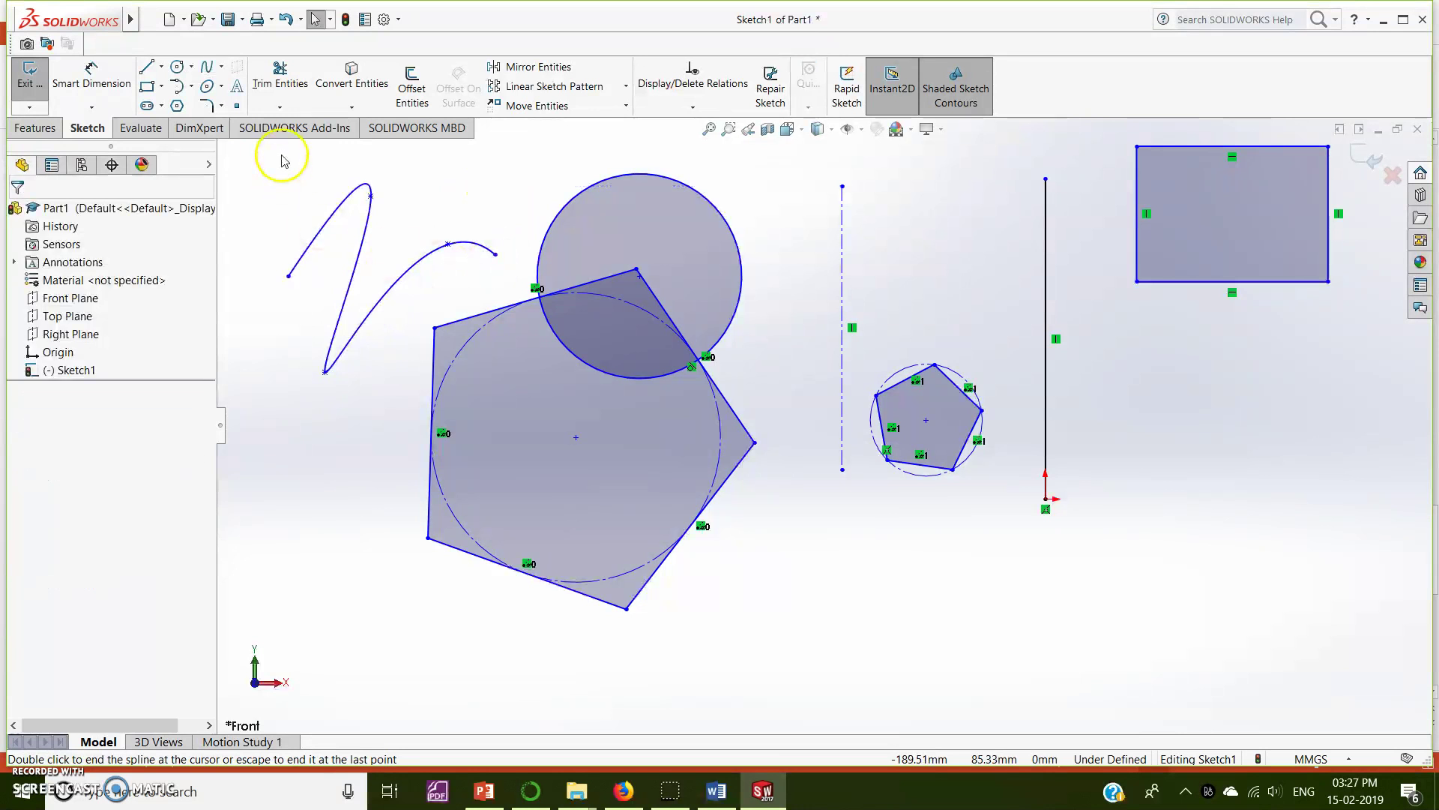
# Sketch a nearly horizontal ellipse below the small pentagon with radii of about 29.6 mm and 9.5 mm
pyautogui.click(208, 88)
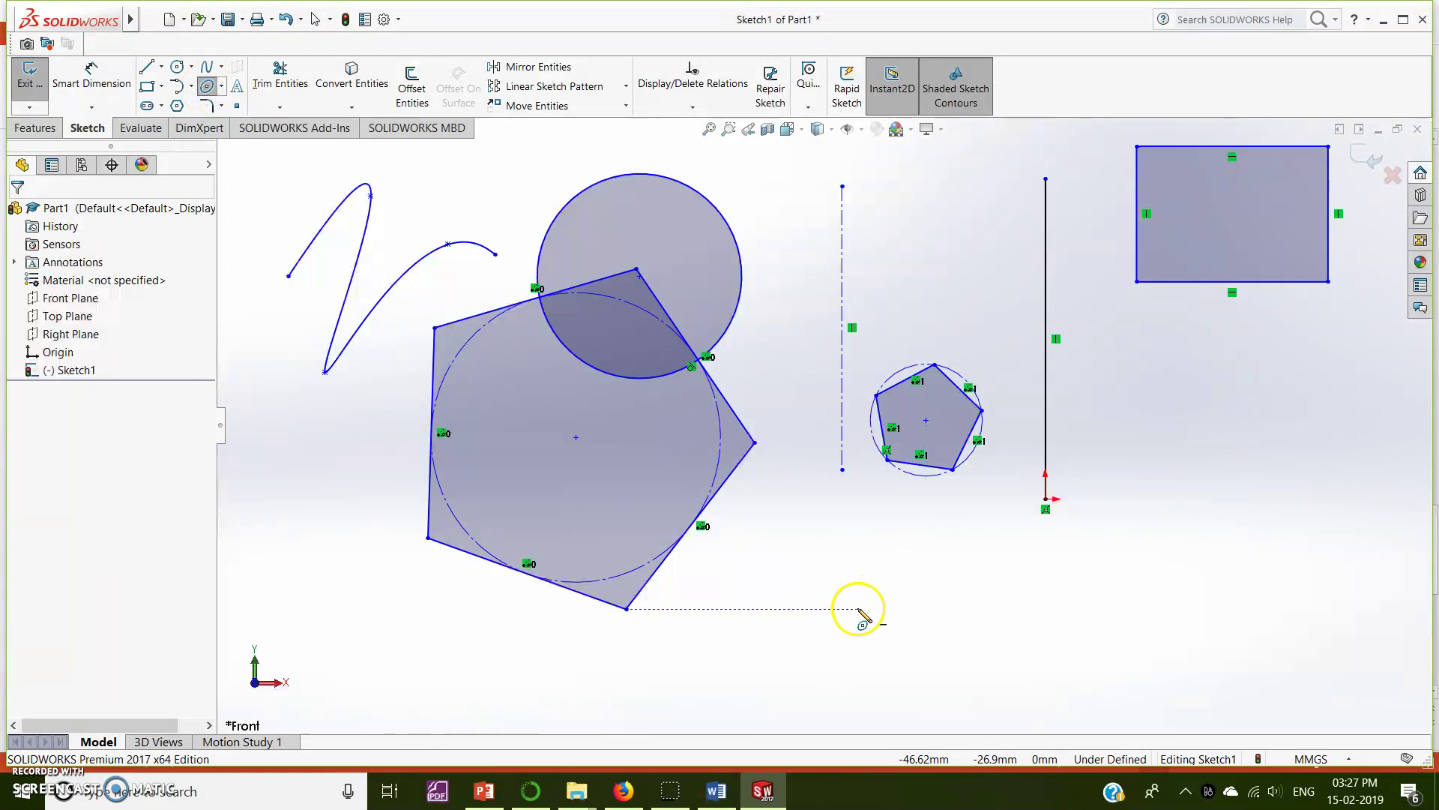
pyautogui.click(926, 639)
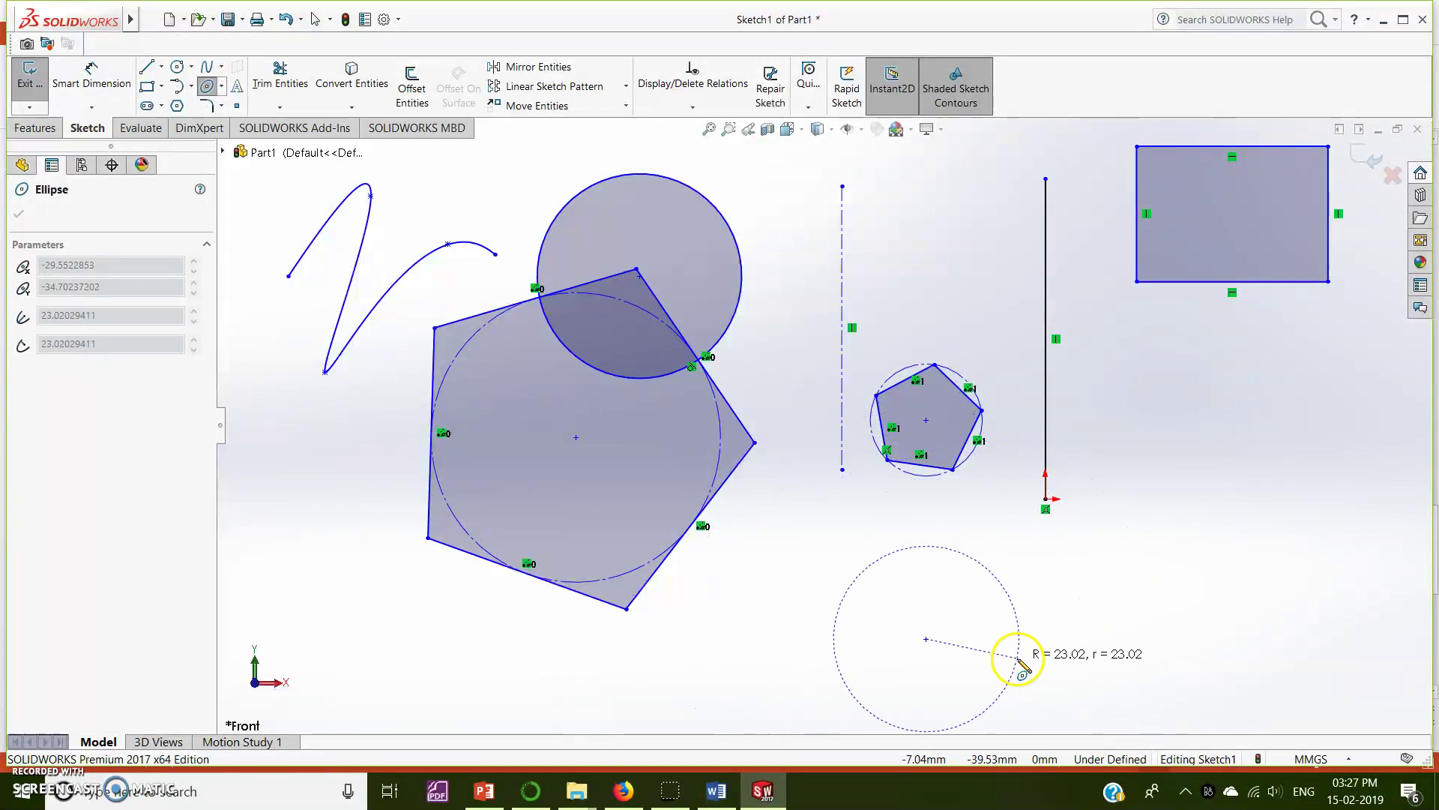
pyautogui.click(1047, 643)
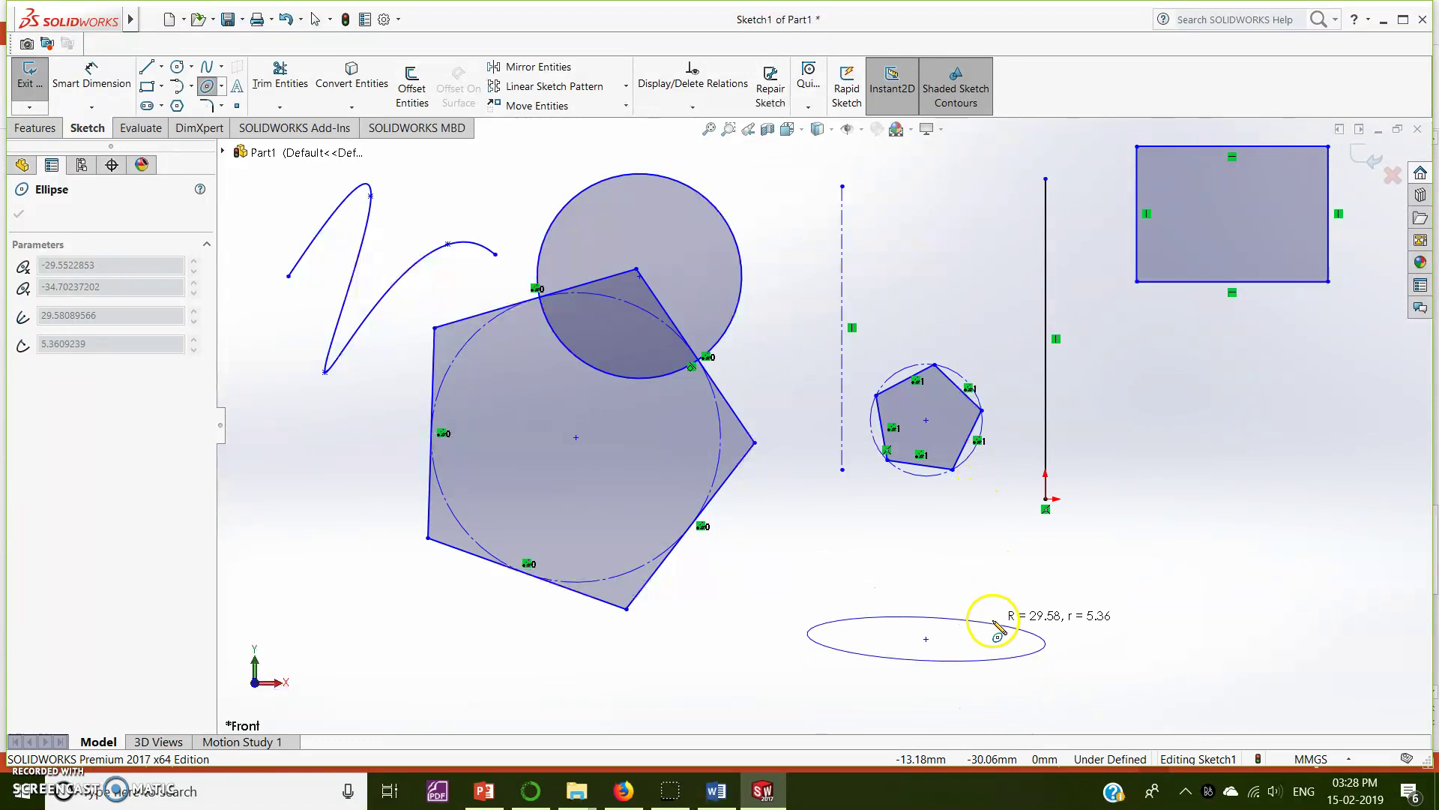
pyautogui.click(982, 604)
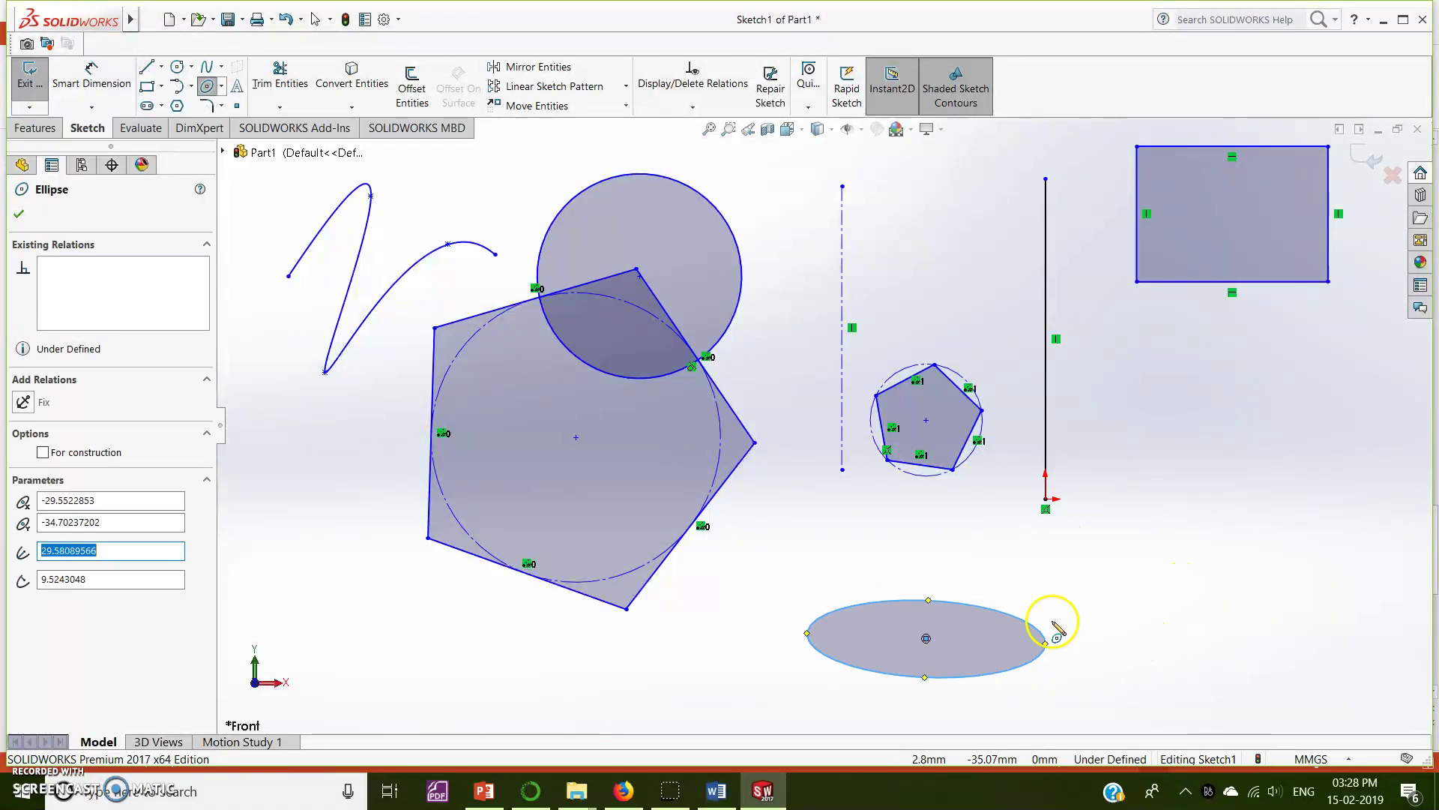
pyautogui.press('Escape')
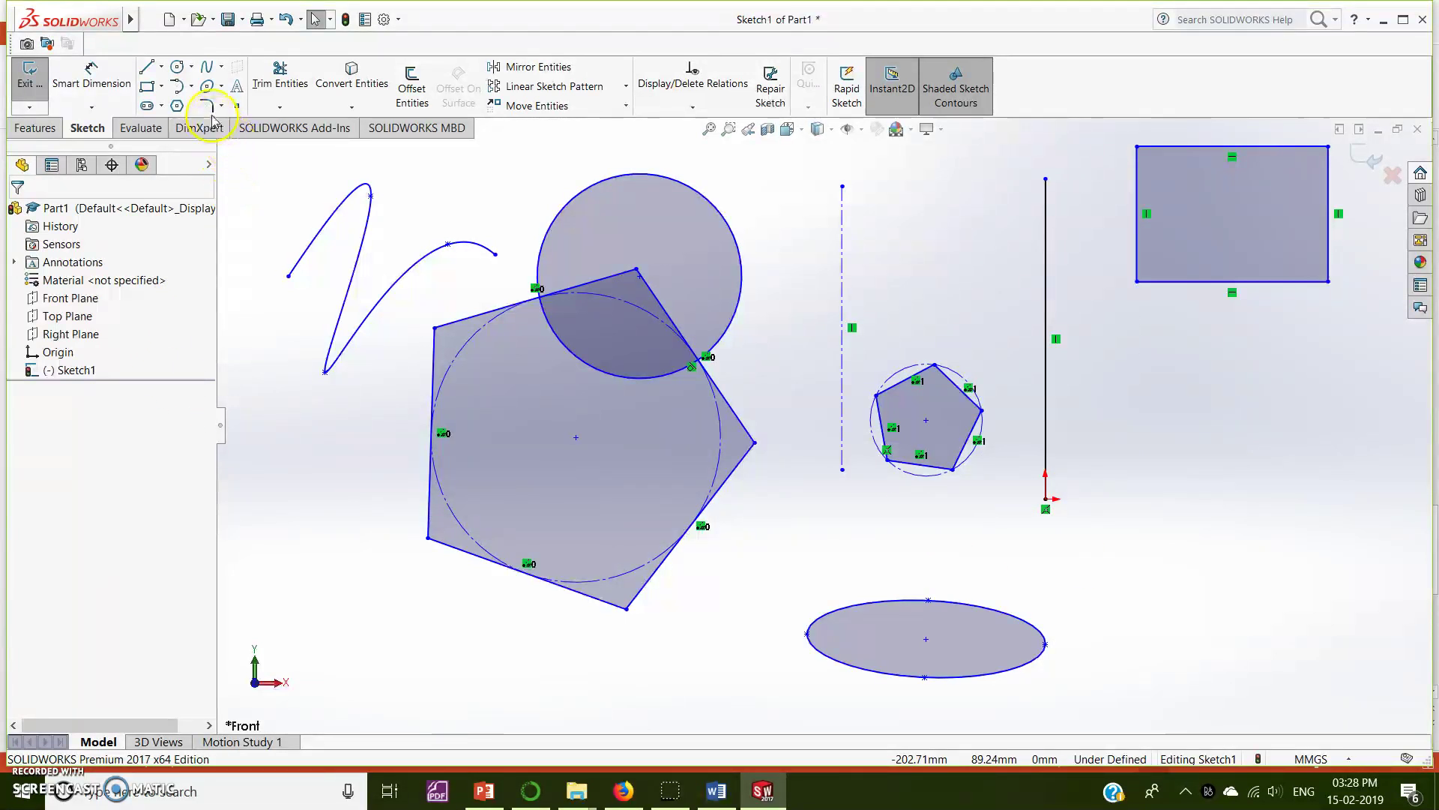
# Sketch a horizontal straight slot to the right of the ellipse, about 47 mm between arc centers and 30 mm wide
pyautogui.click(147, 106)
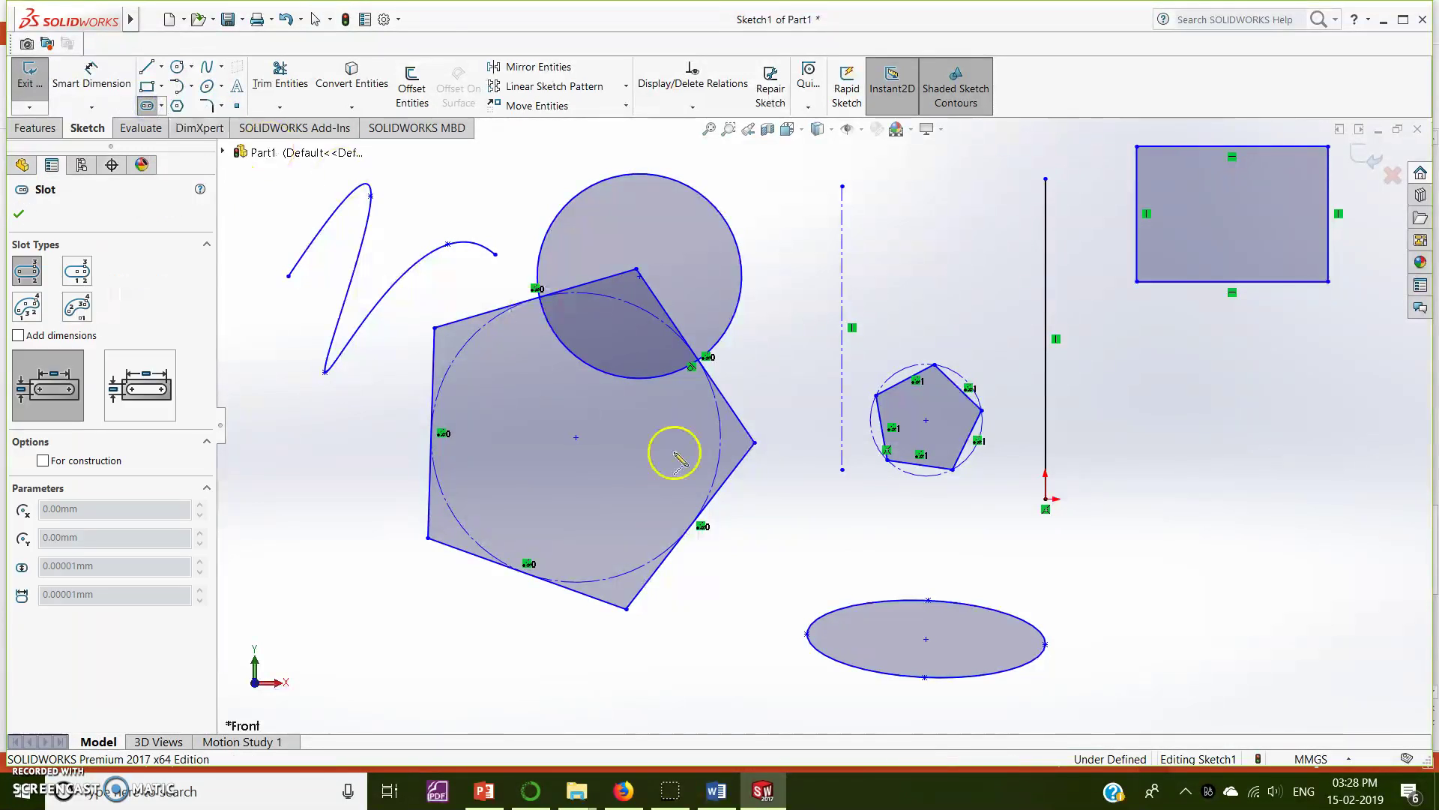
pyautogui.click(1162, 577)
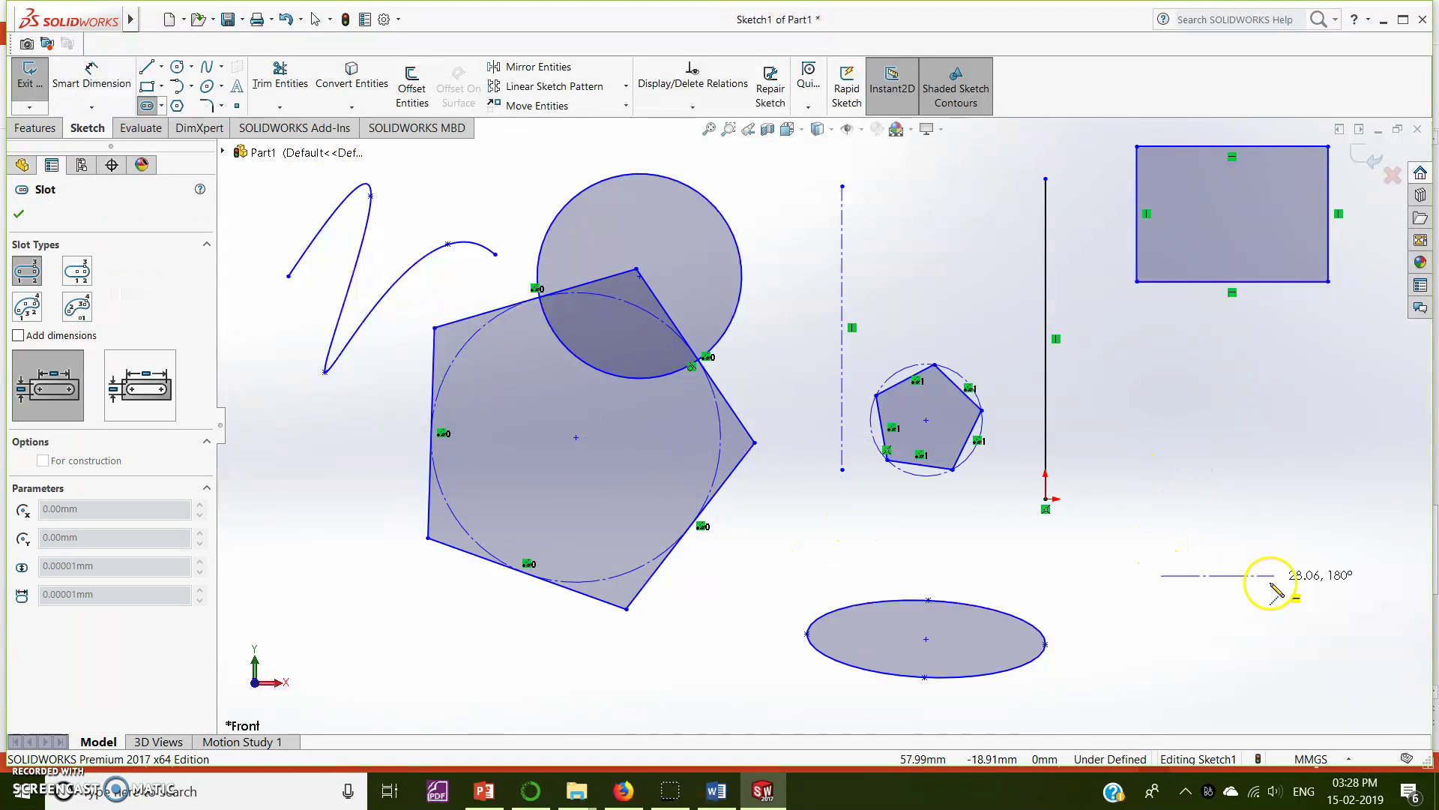
pyautogui.click(1349, 576)
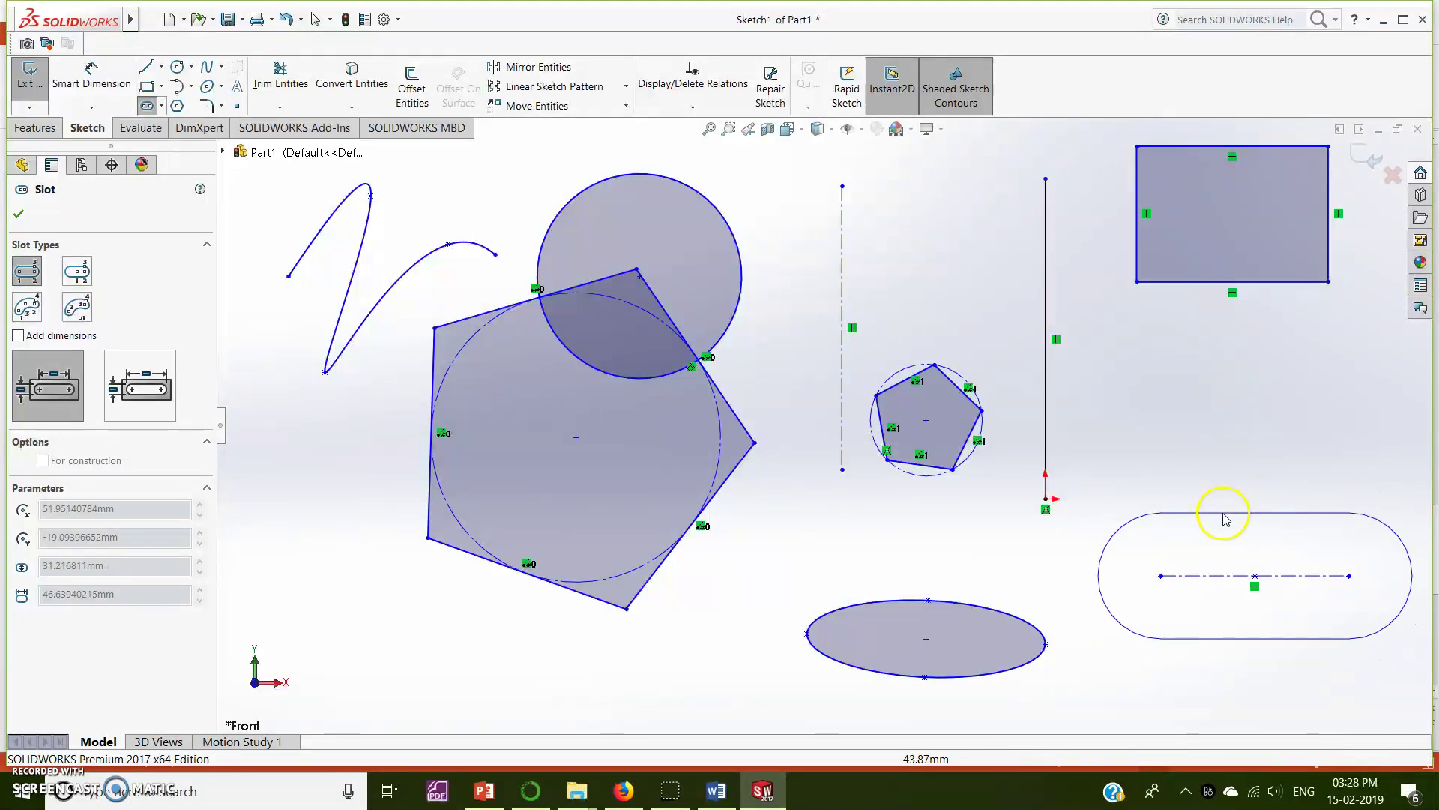
pyautogui.click(1223, 514)
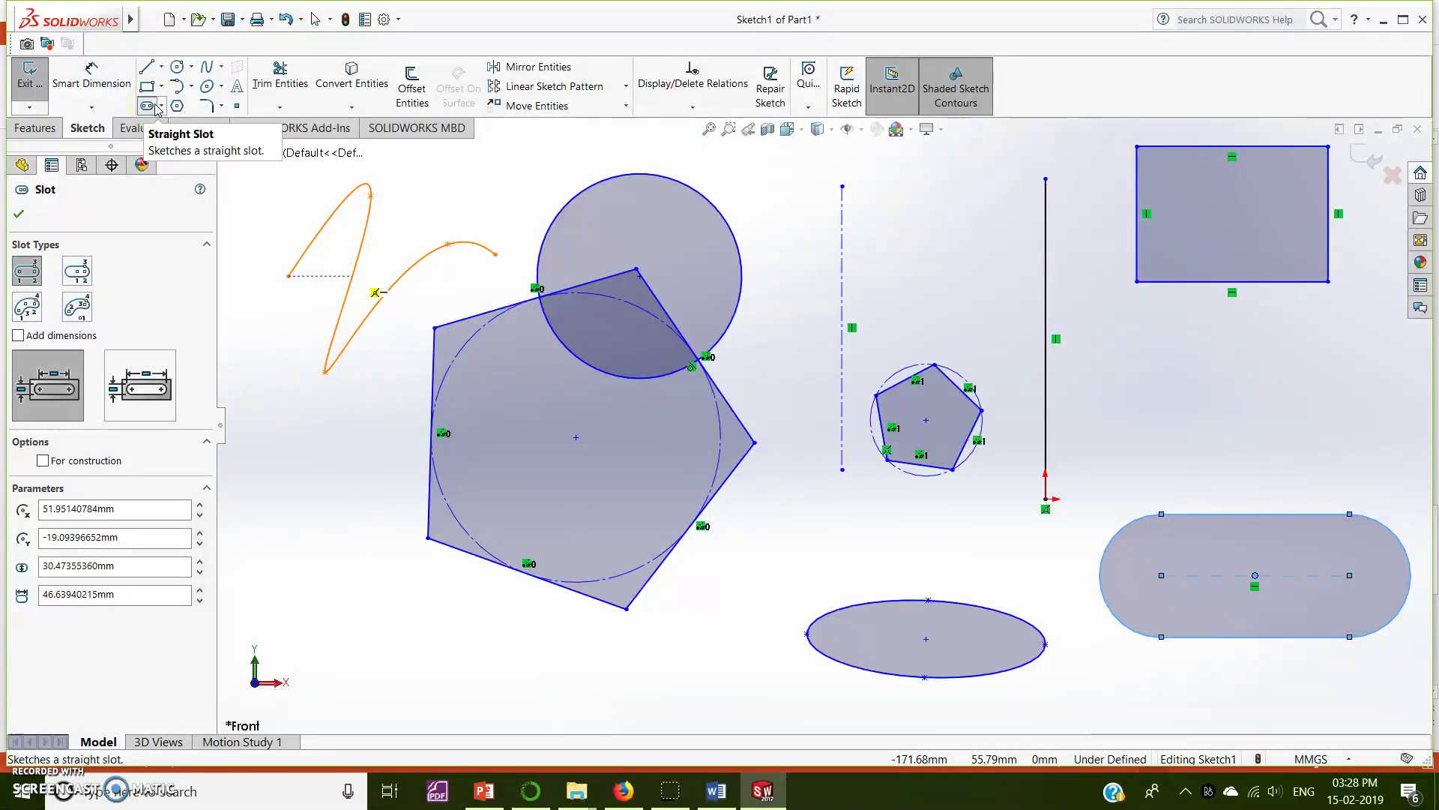
# Apply a 10 mm sketch fillet between the rectangle's top and left edges
pyautogui.click(210, 106)
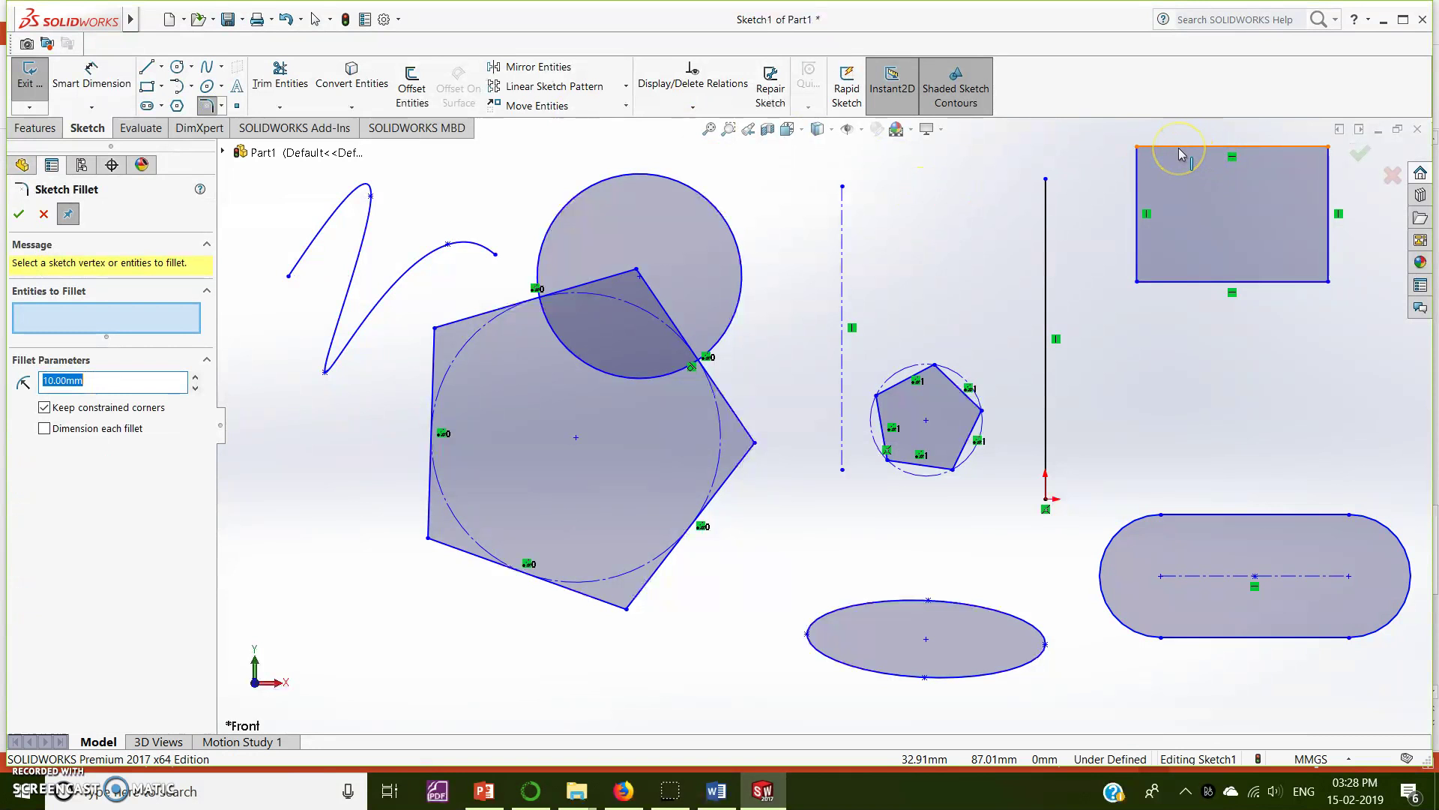
pyautogui.click(1178, 148)
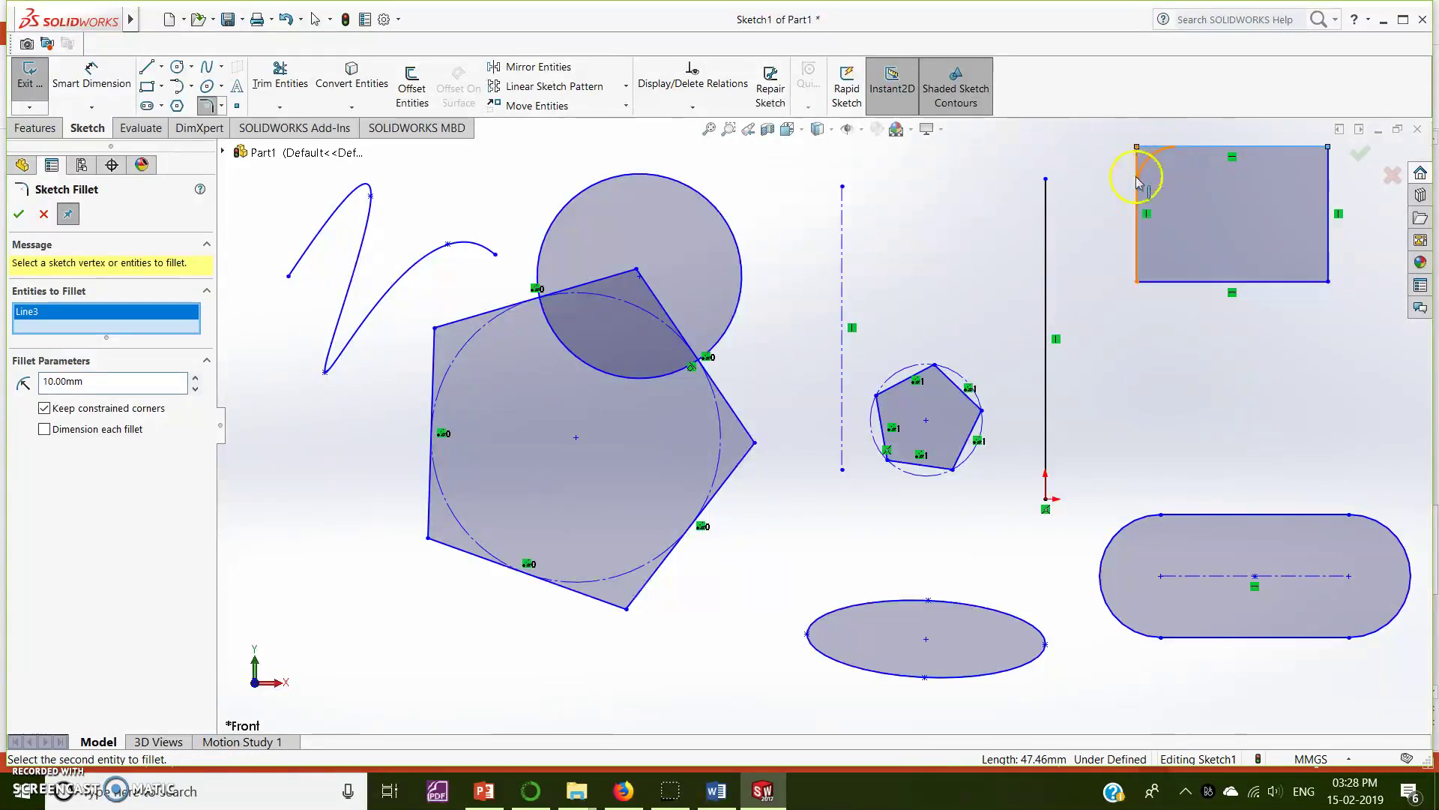
pyautogui.click(1142, 200)
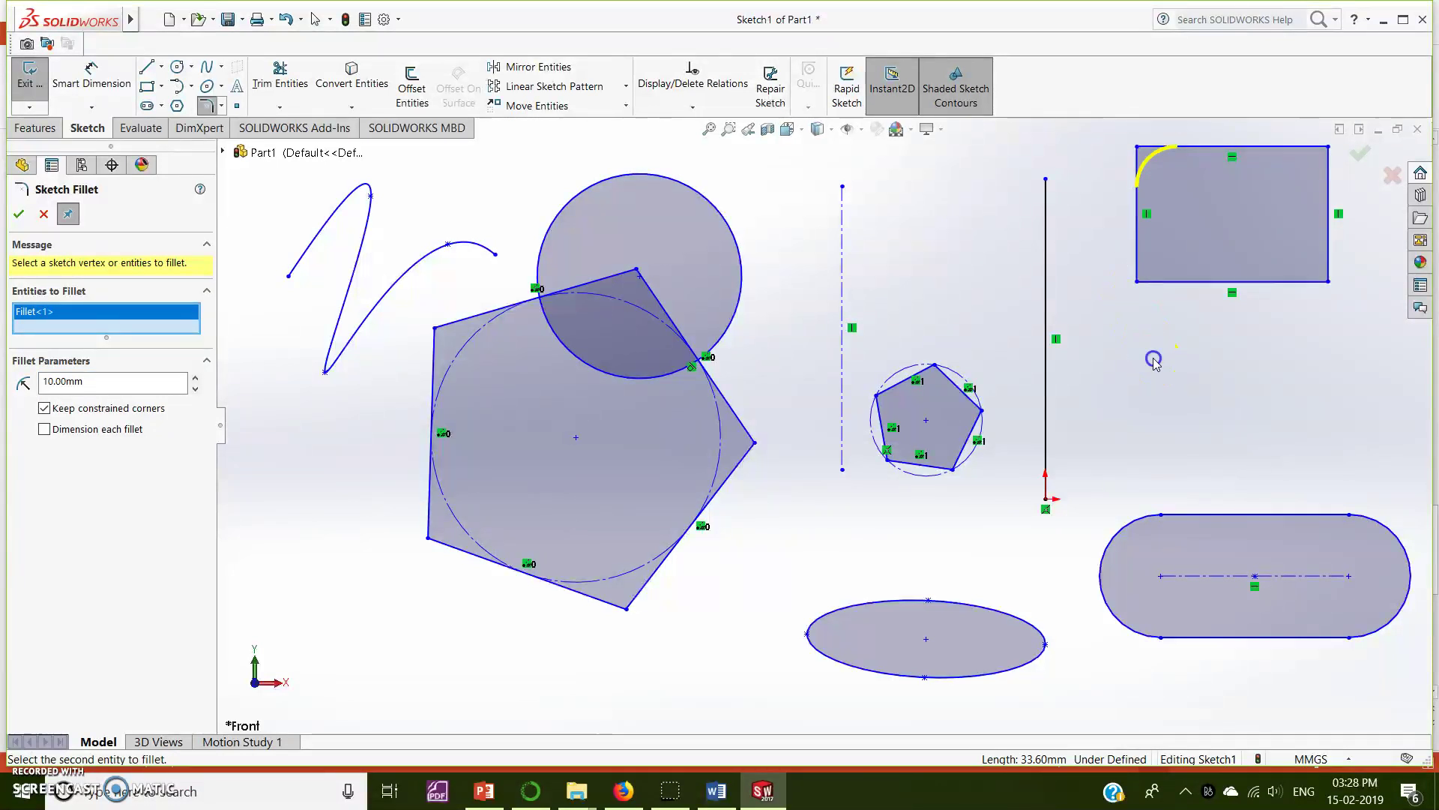
pyautogui.click(19, 216)
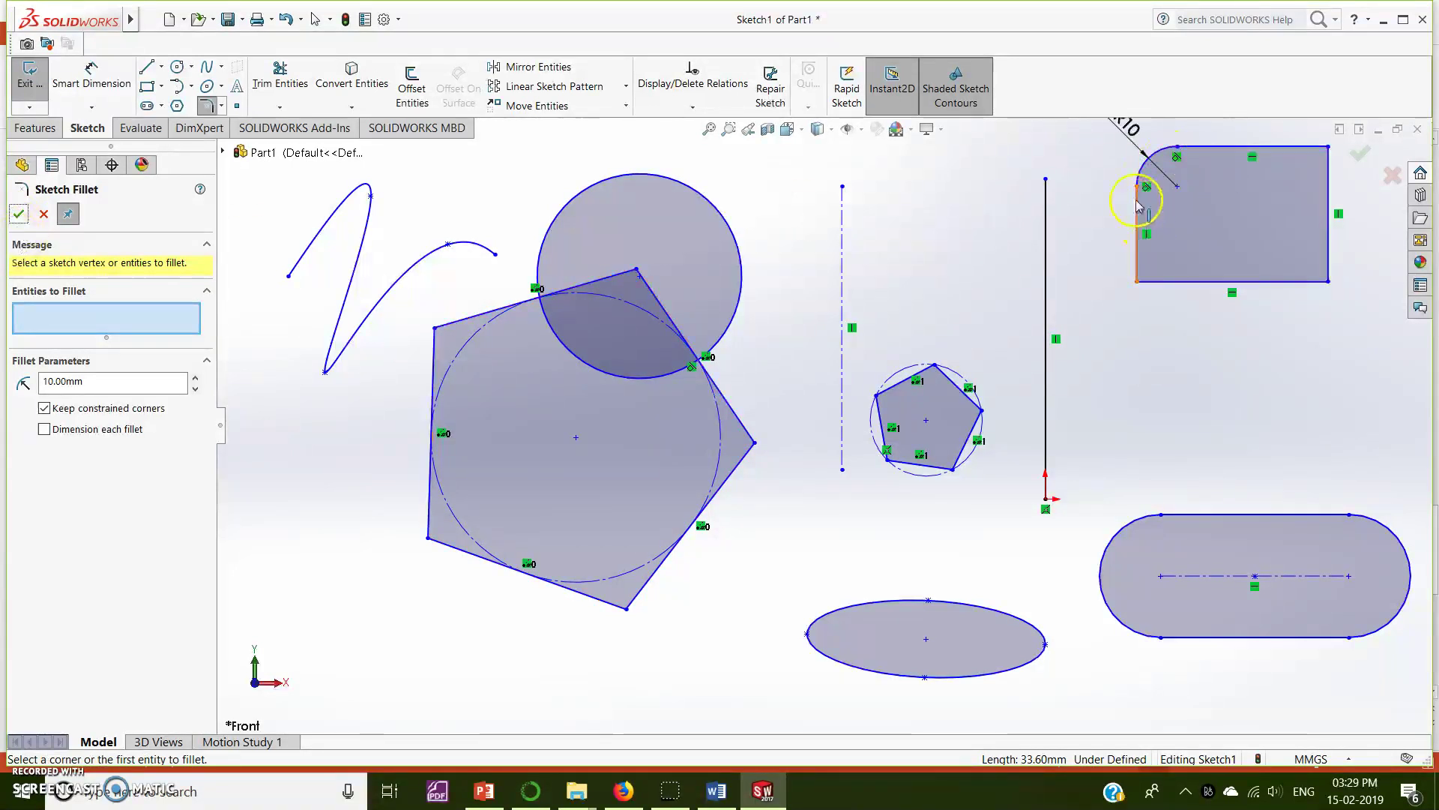
# Dimension the solid vertical line rising from the origin and set its length to 60 mm
pyautogui.press('f')
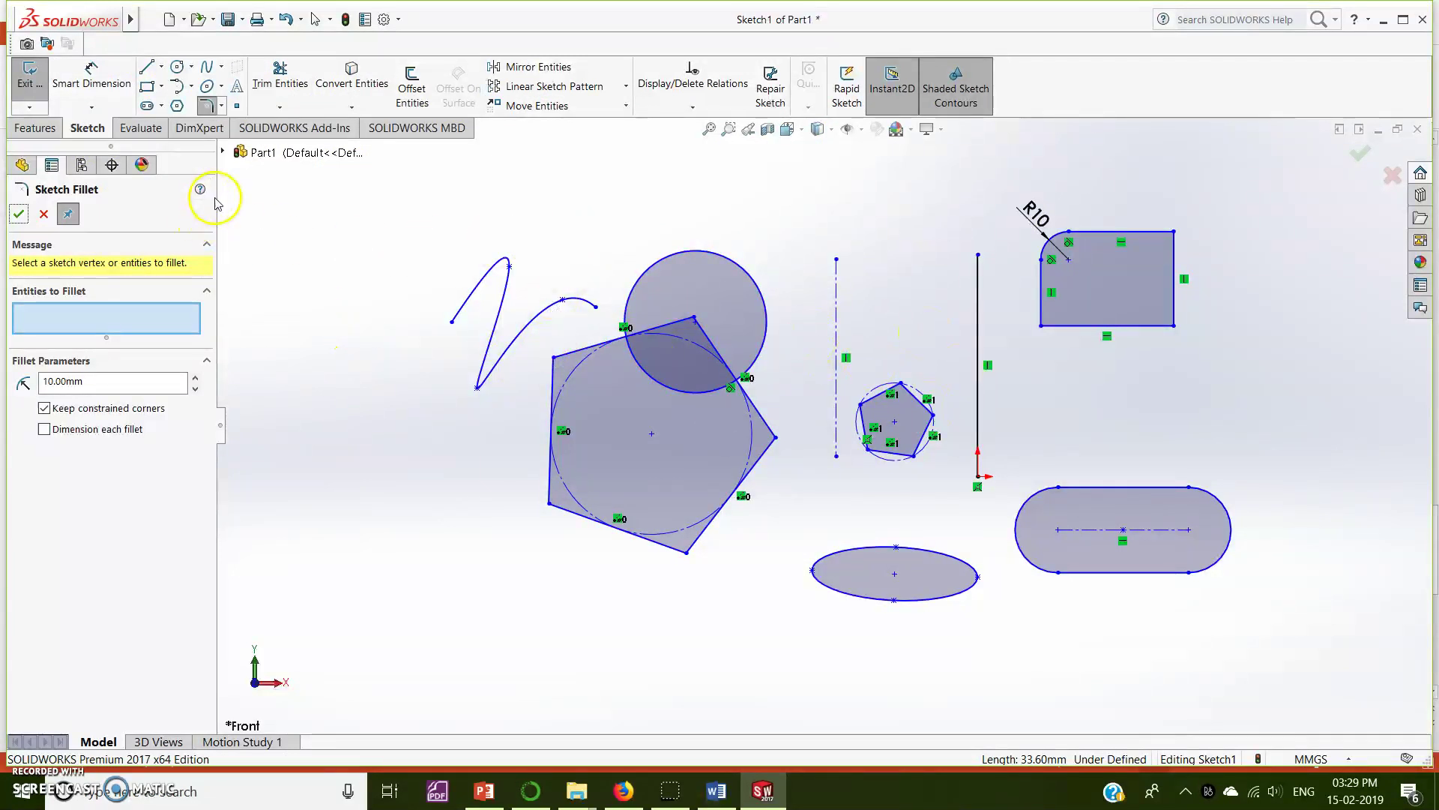
pyautogui.scroll(-1, 1088, 390)
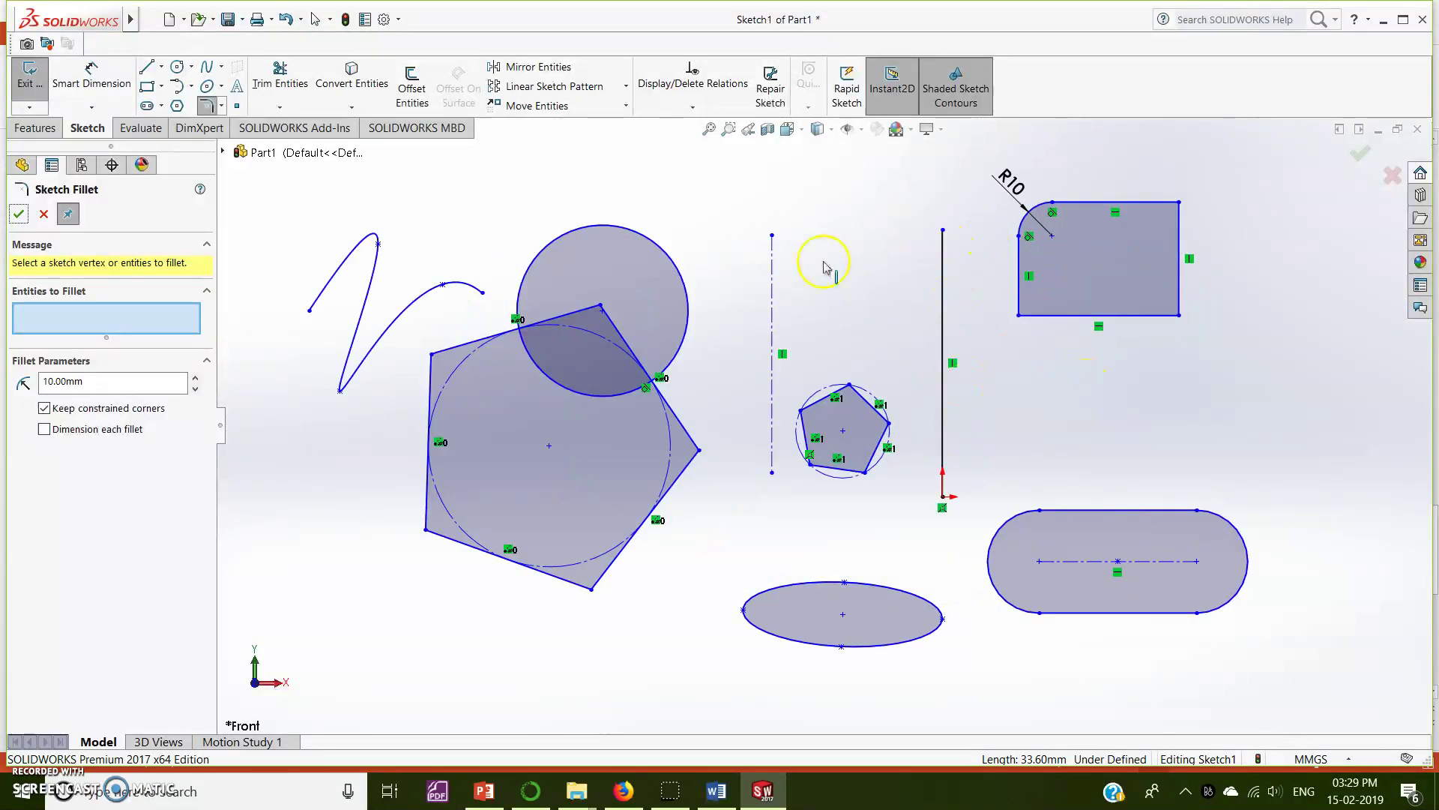
pyautogui.click(91, 77)
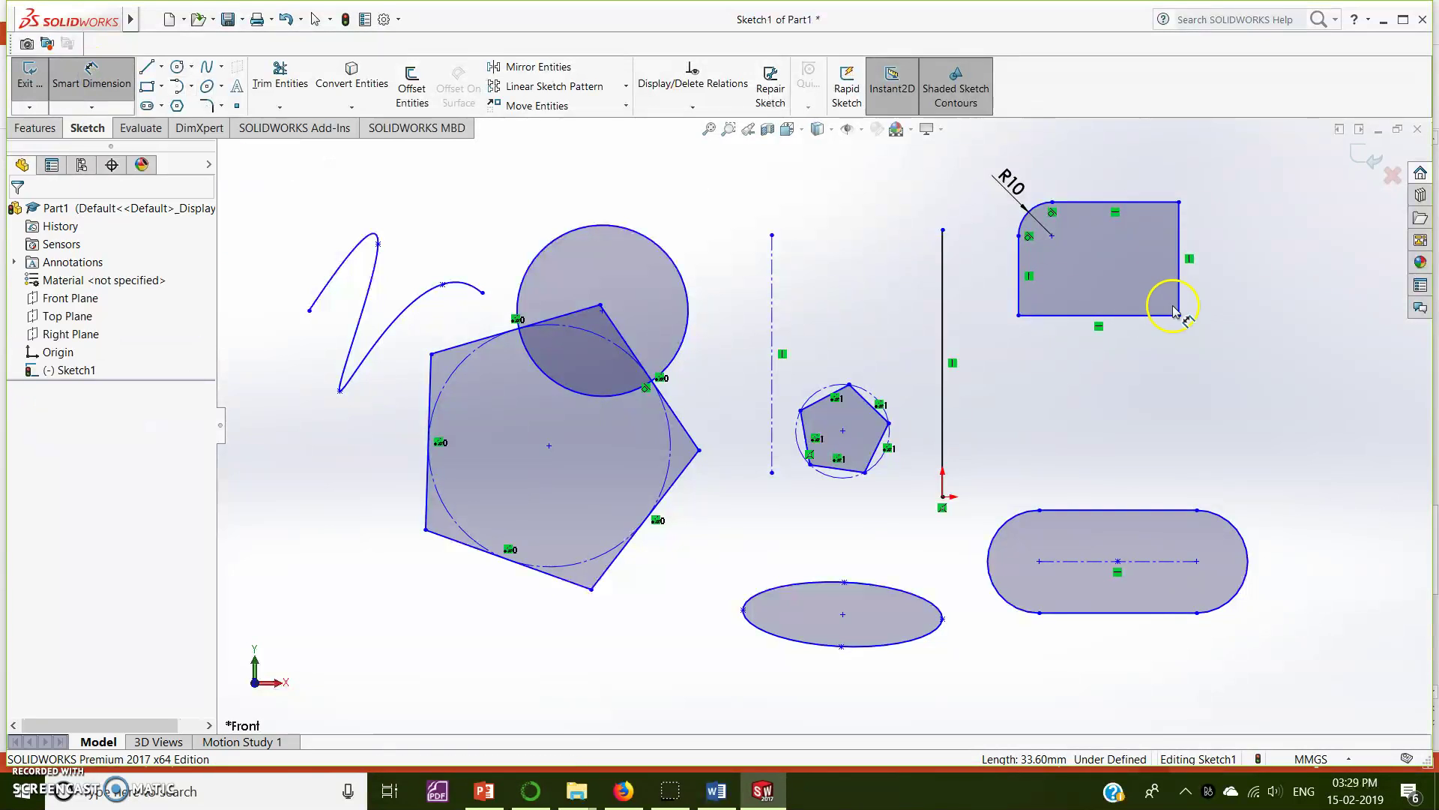
pyautogui.click(944, 320)
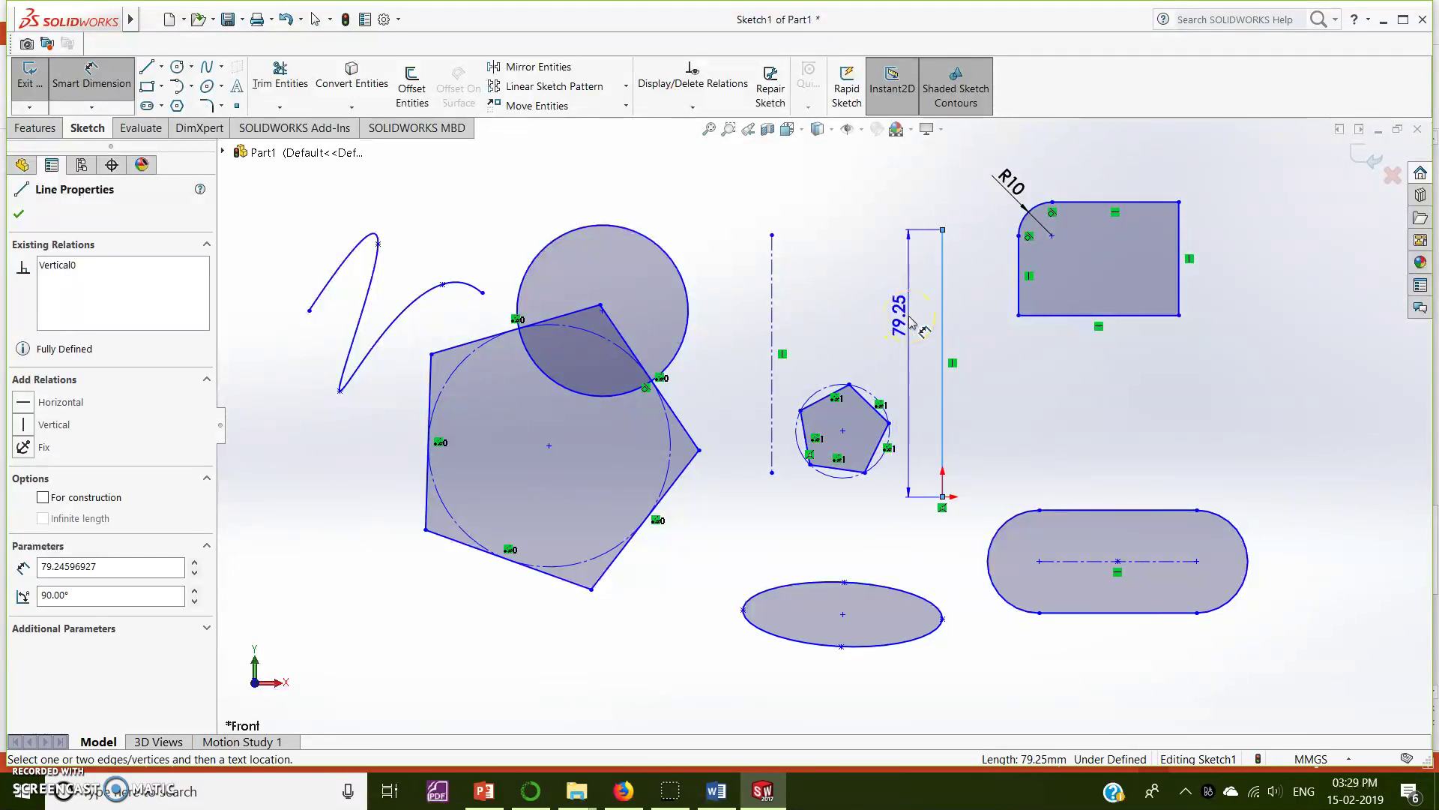
pyautogui.press('Escape')
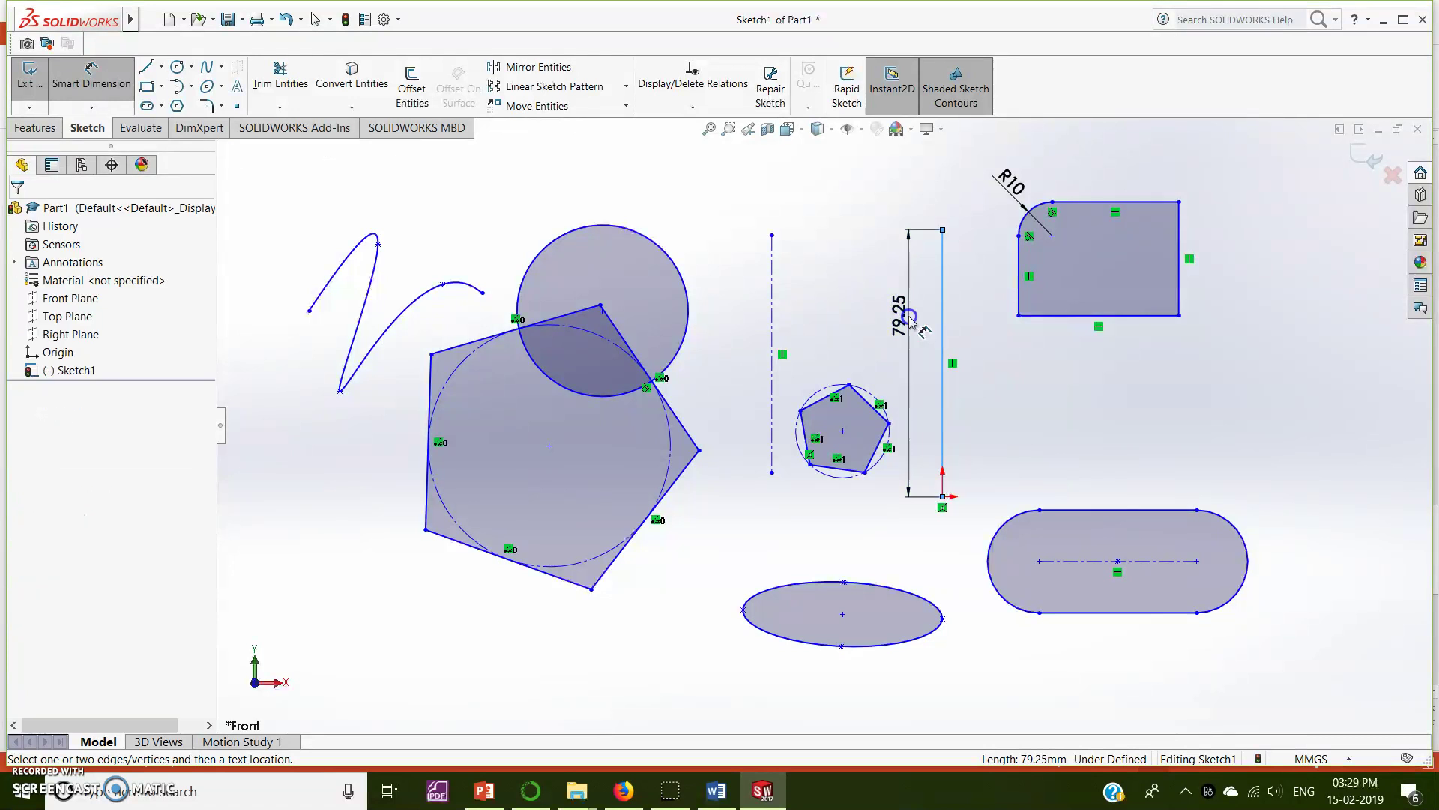
pyautogui.doubleClick(907, 316)
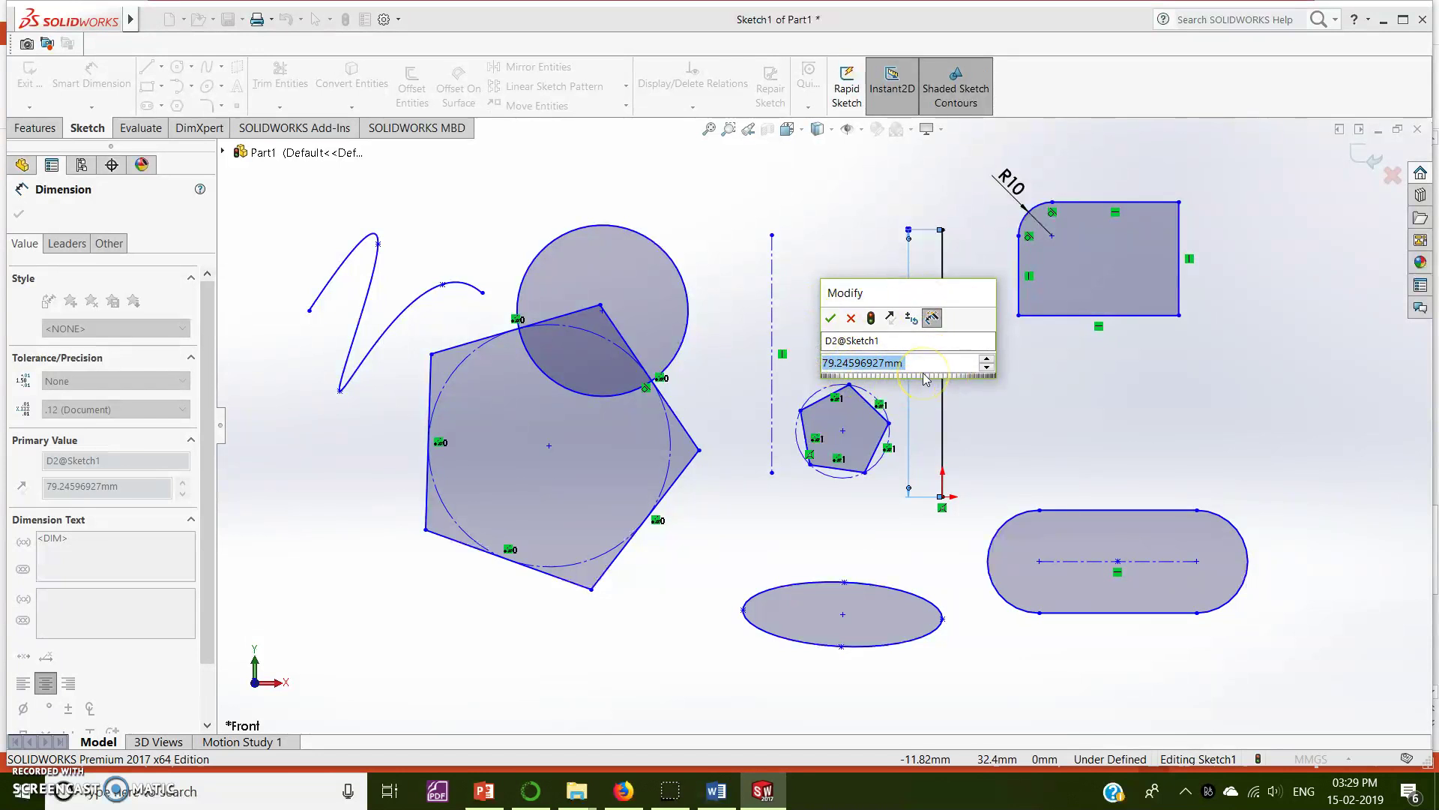
pyautogui.write('60')
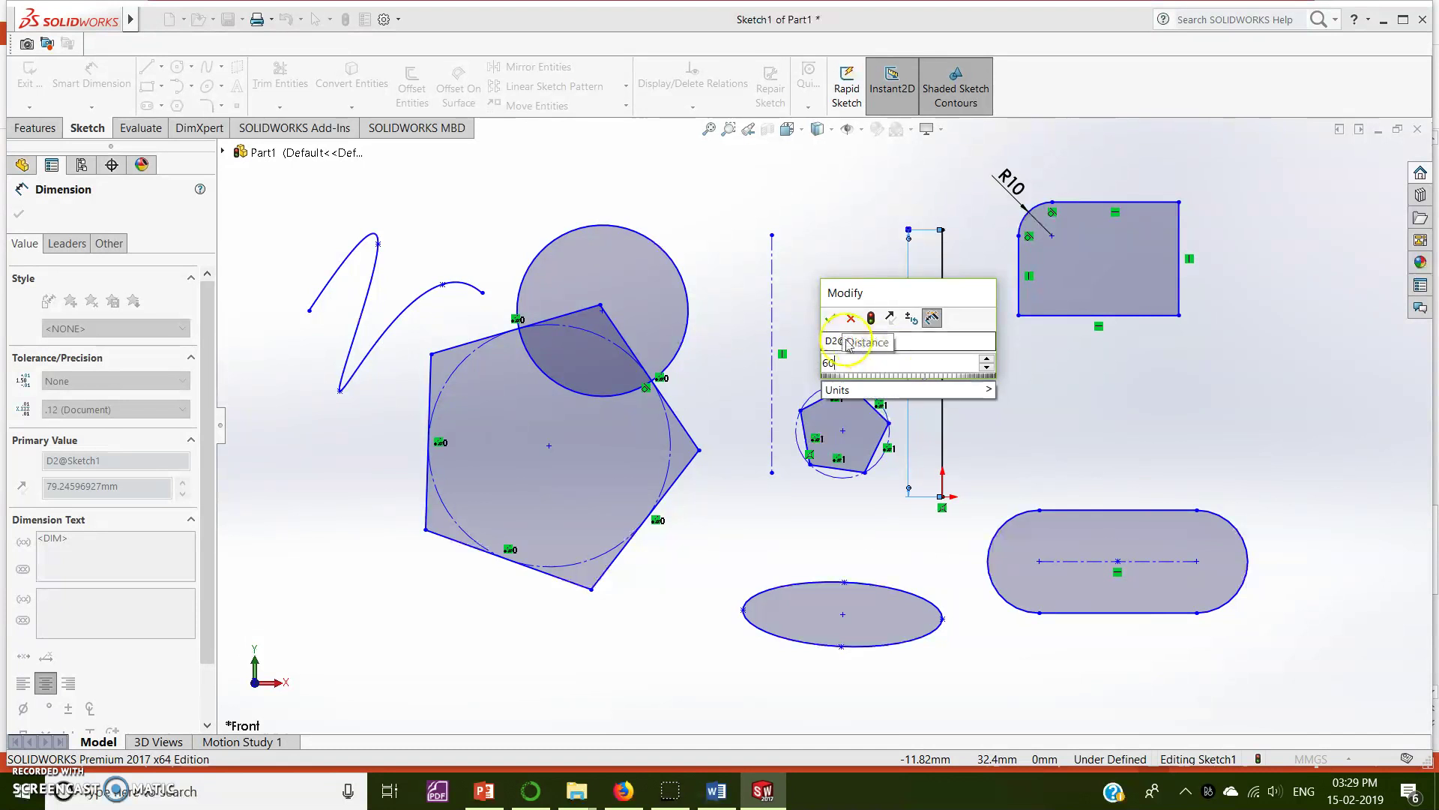
pyautogui.click(831, 318)
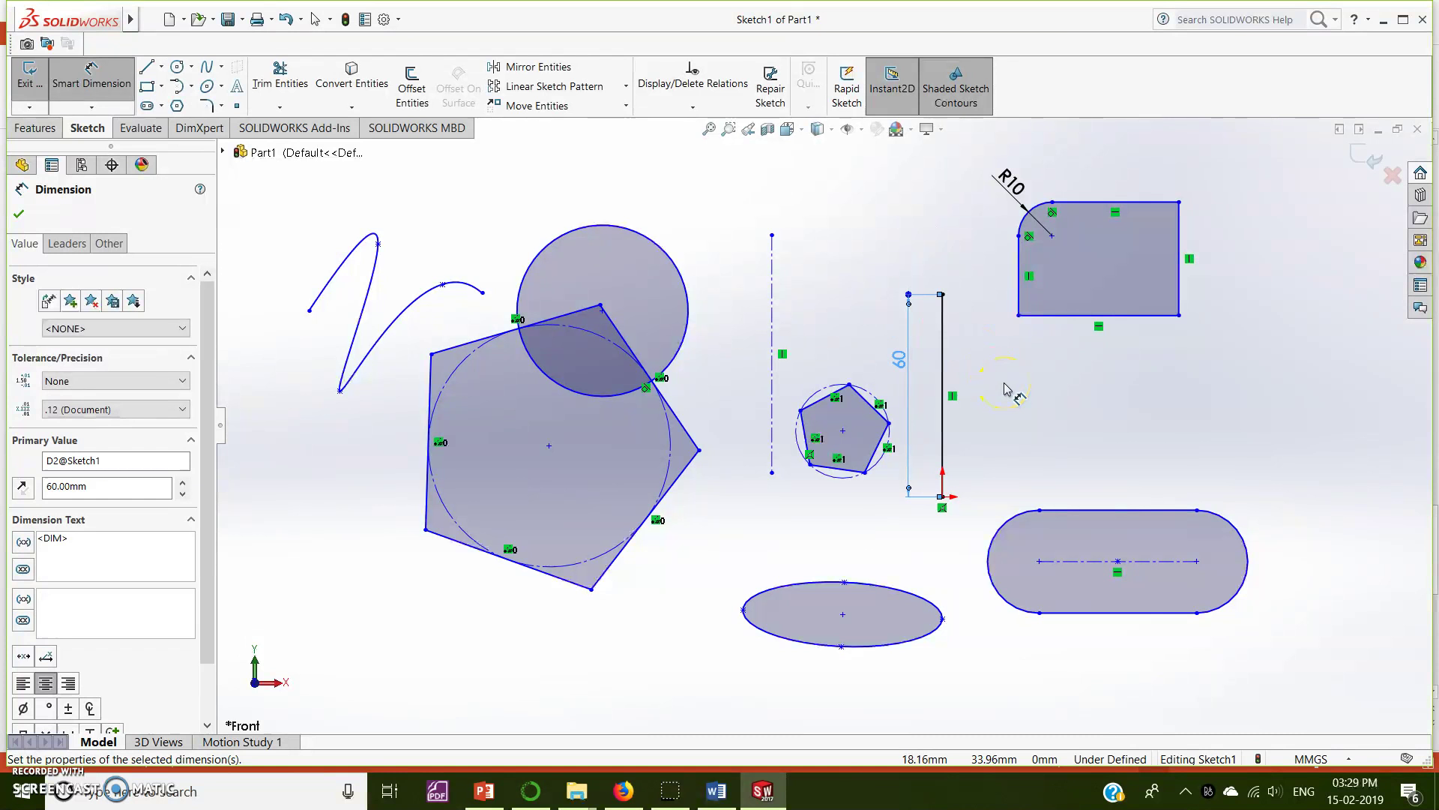
# Dimension the filleted rectangle's bottom edge to 50 mm and its right edge to 35 mm
pyautogui.click(1133, 316)
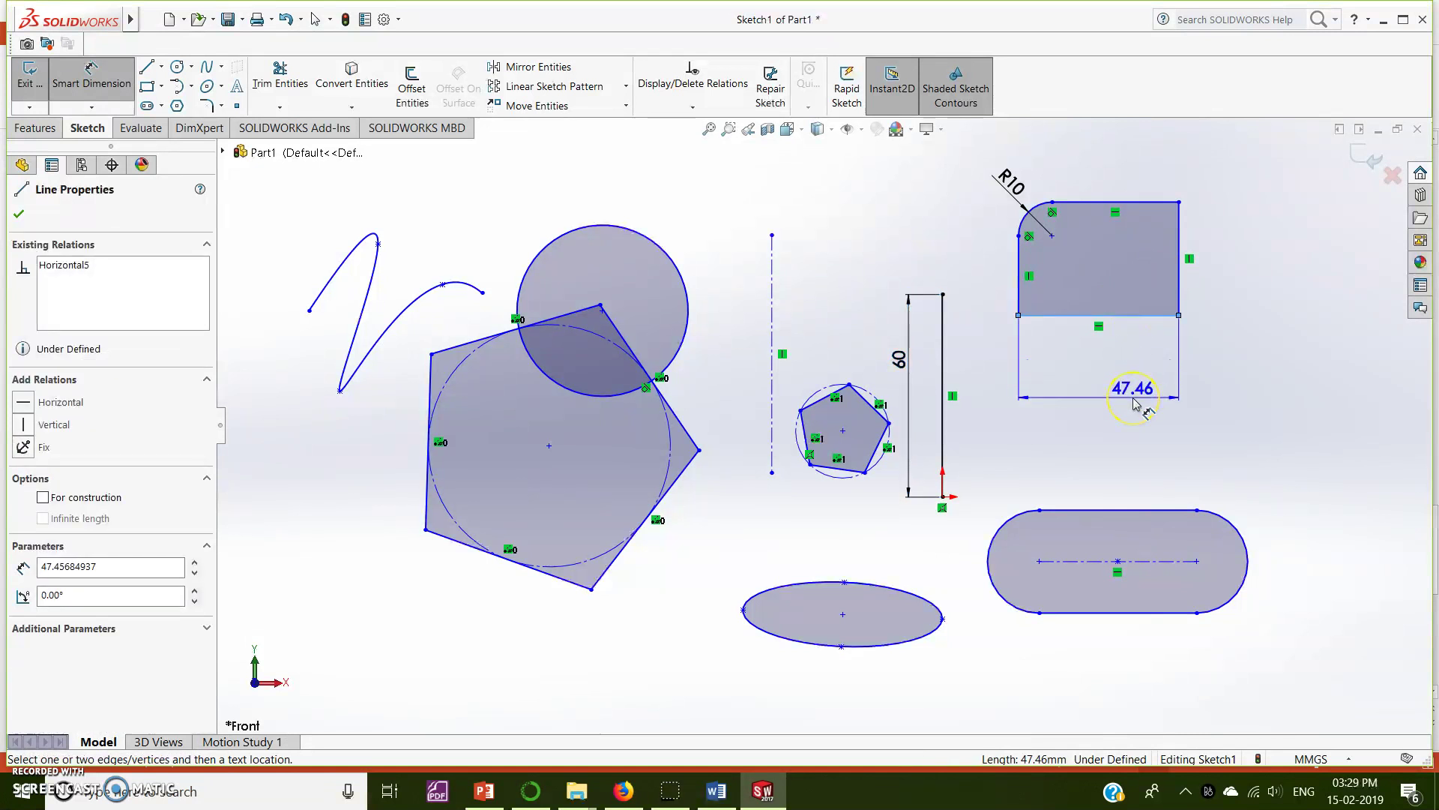
pyautogui.click(1132, 403)
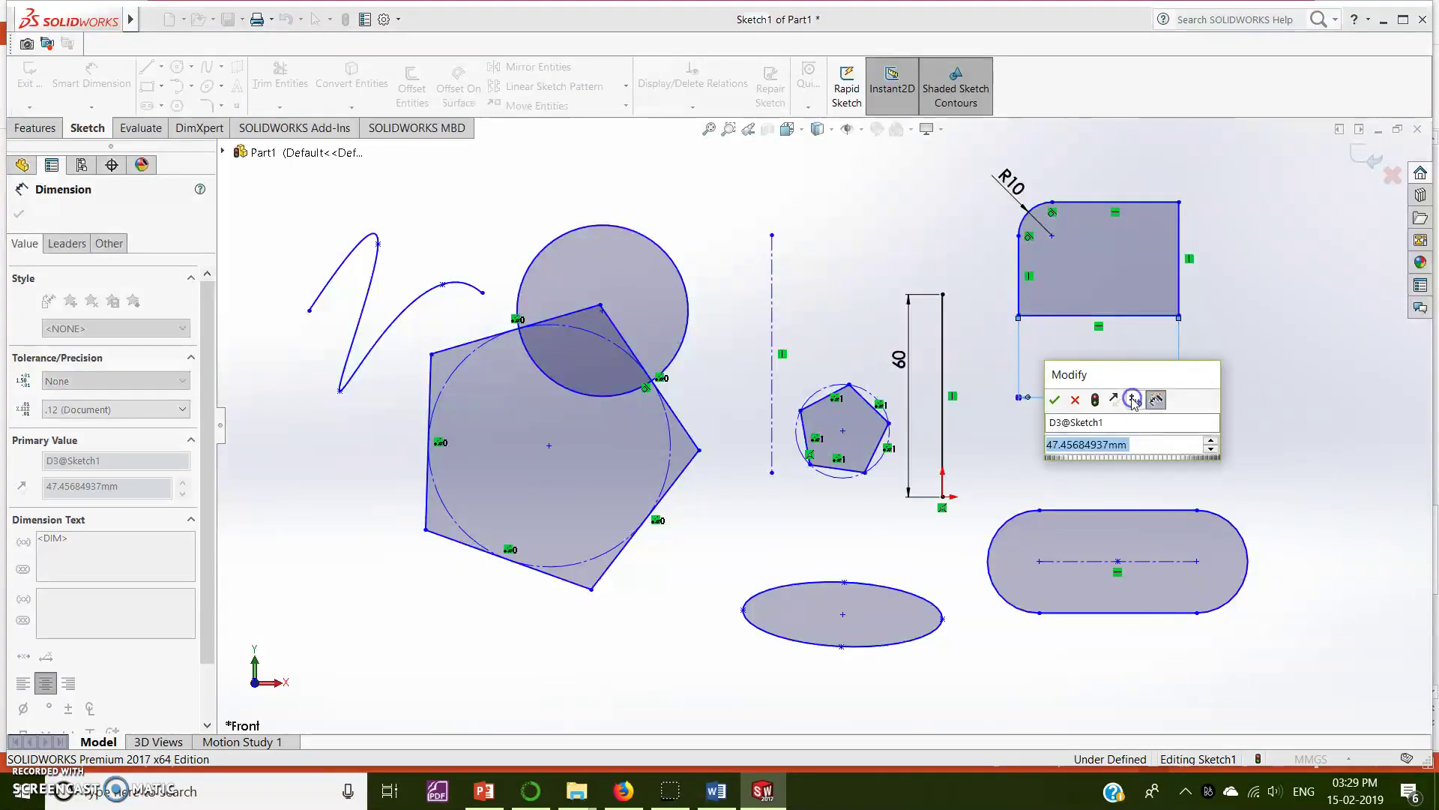
pyautogui.write('50')
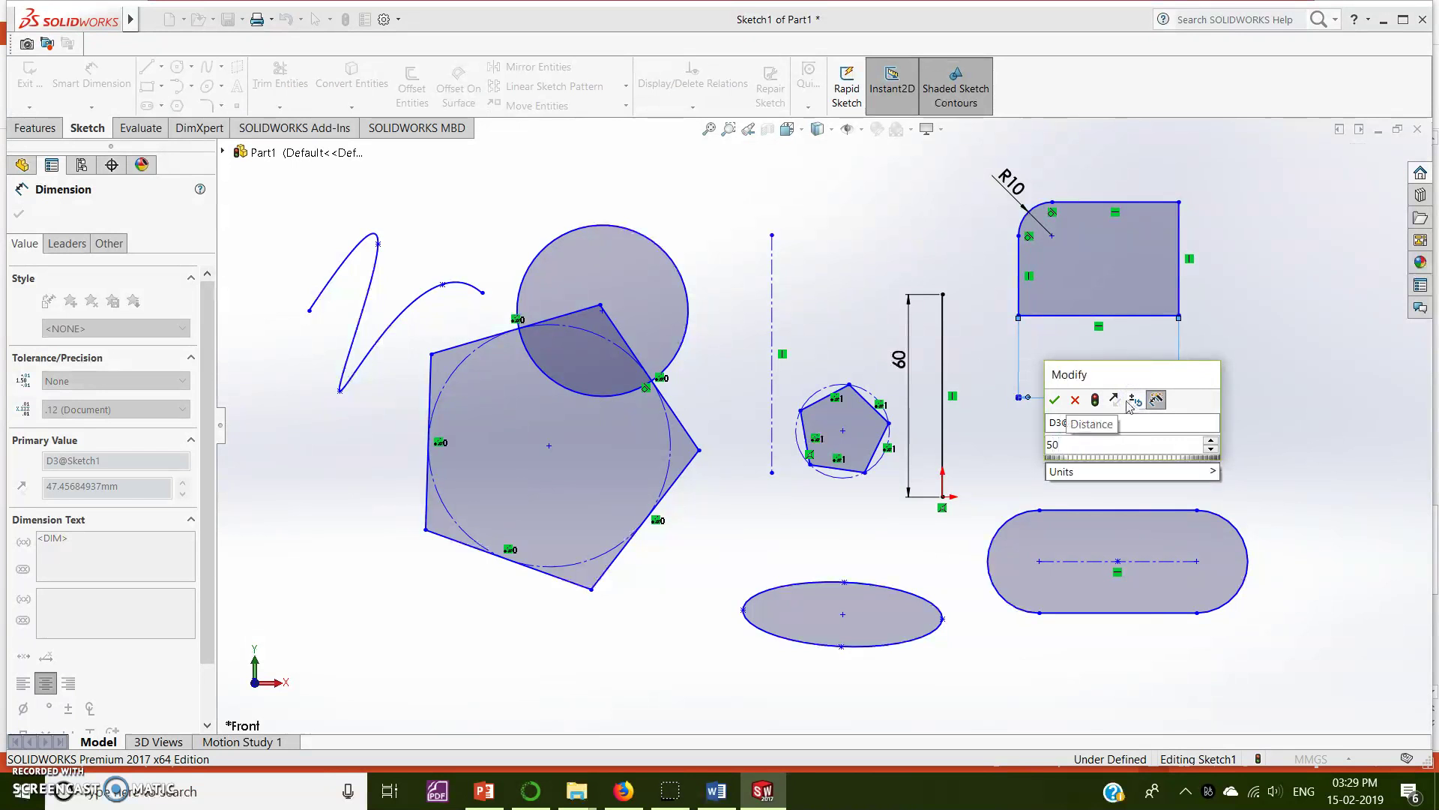
pyautogui.click(1053, 400)
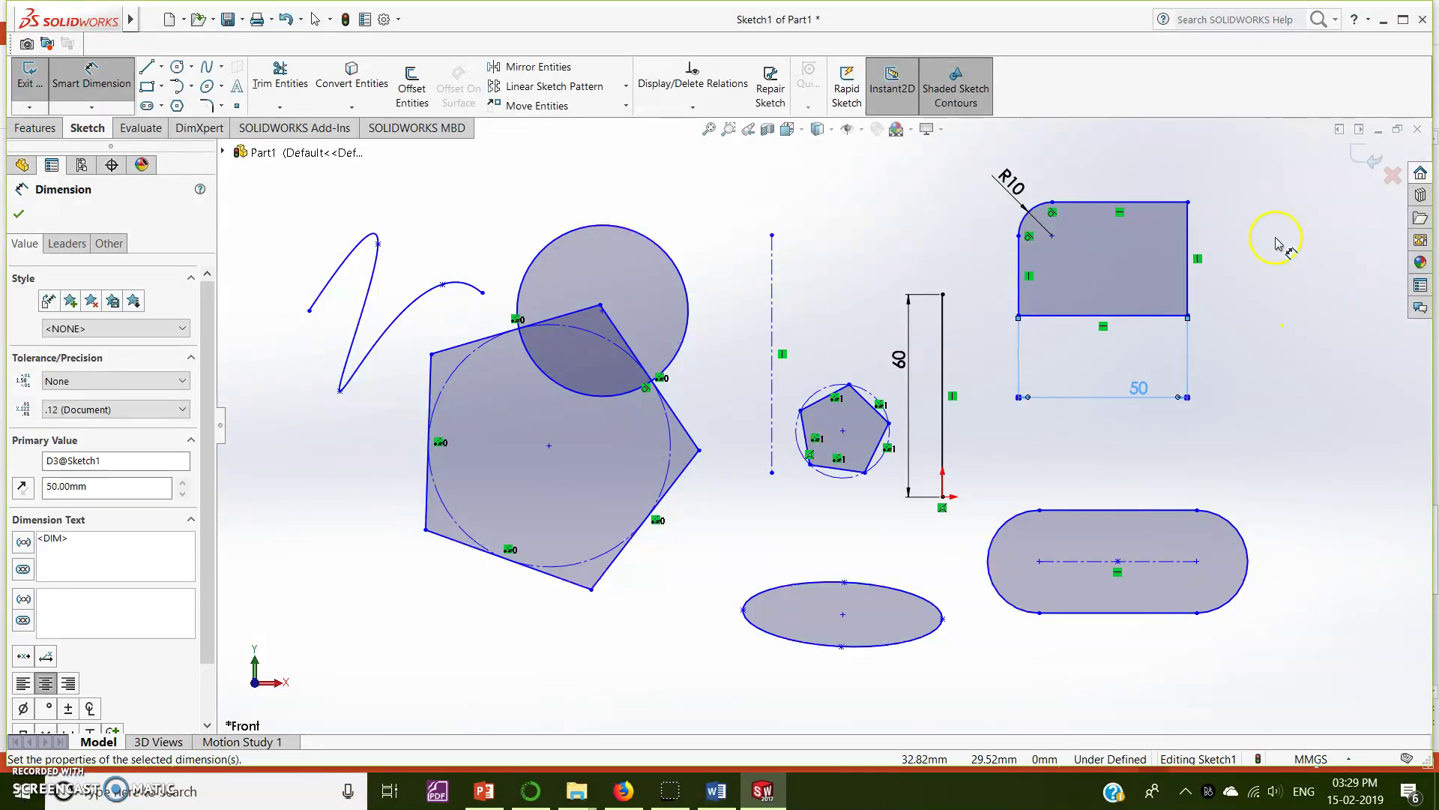
pyautogui.click(1189, 247)
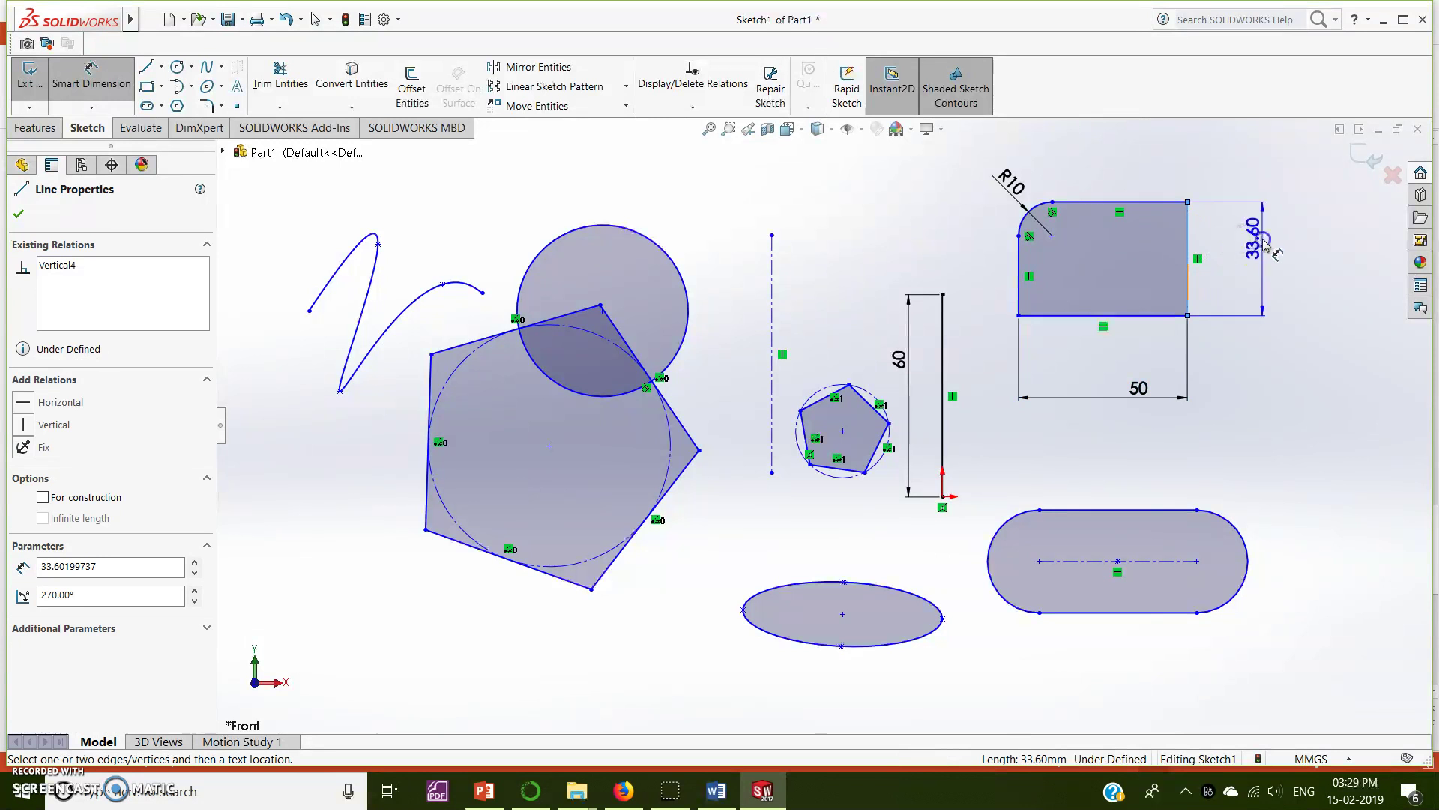
pyautogui.click(1263, 239)
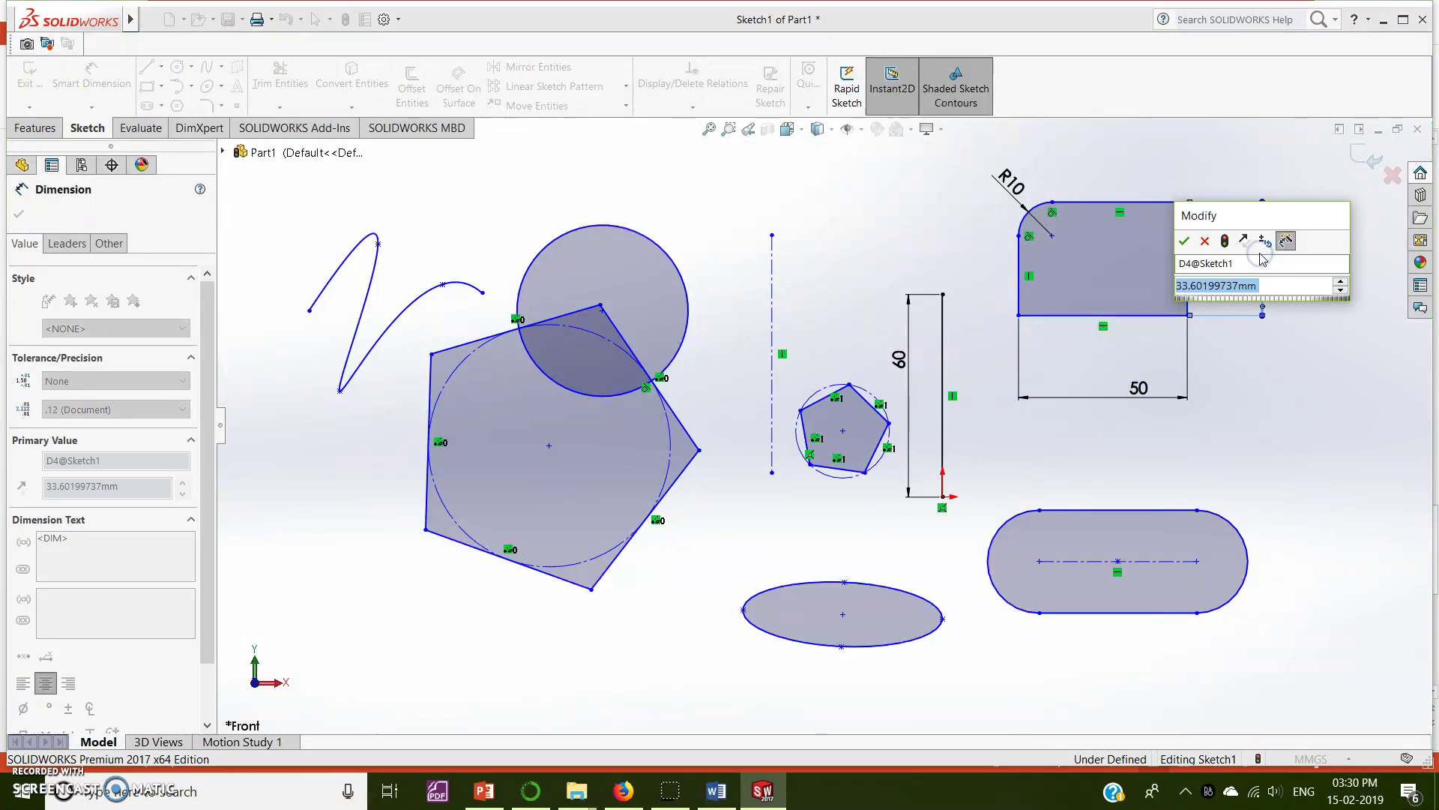
pyautogui.write('35')
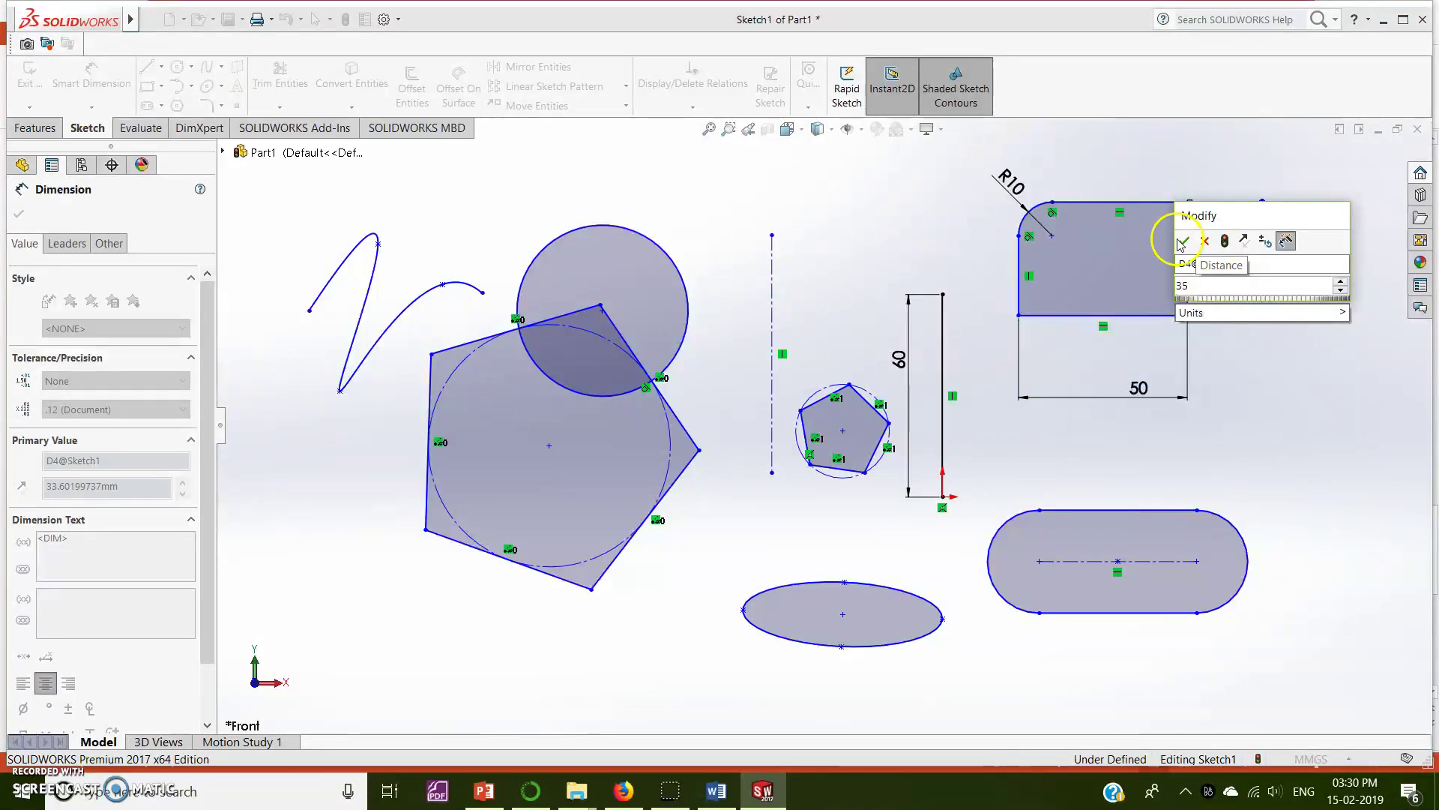
pyautogui.click(1184, 240)
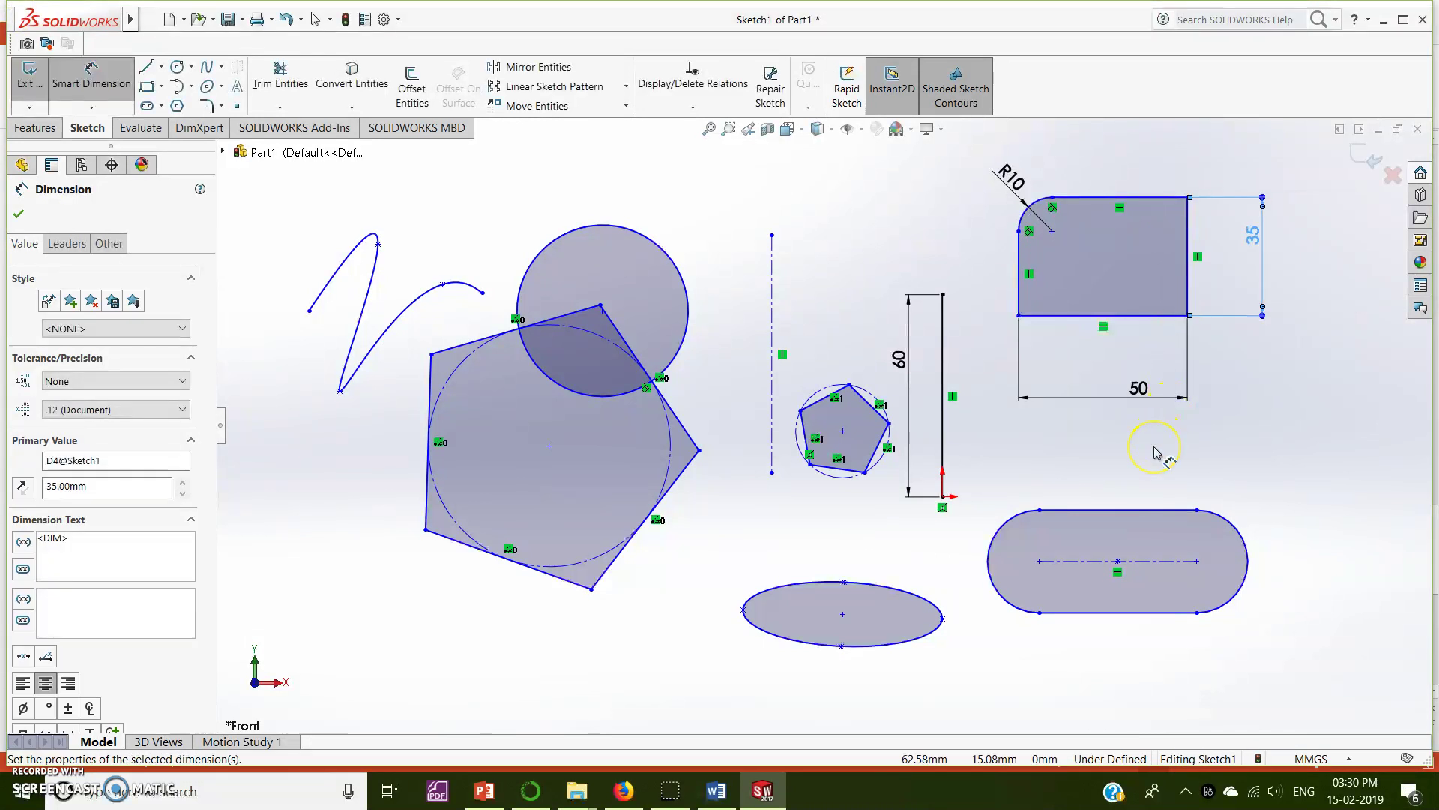
# Dimension the circle overlapping the large pentagon and set its diameter to 80 mm
pyautogui.click(601, 225)
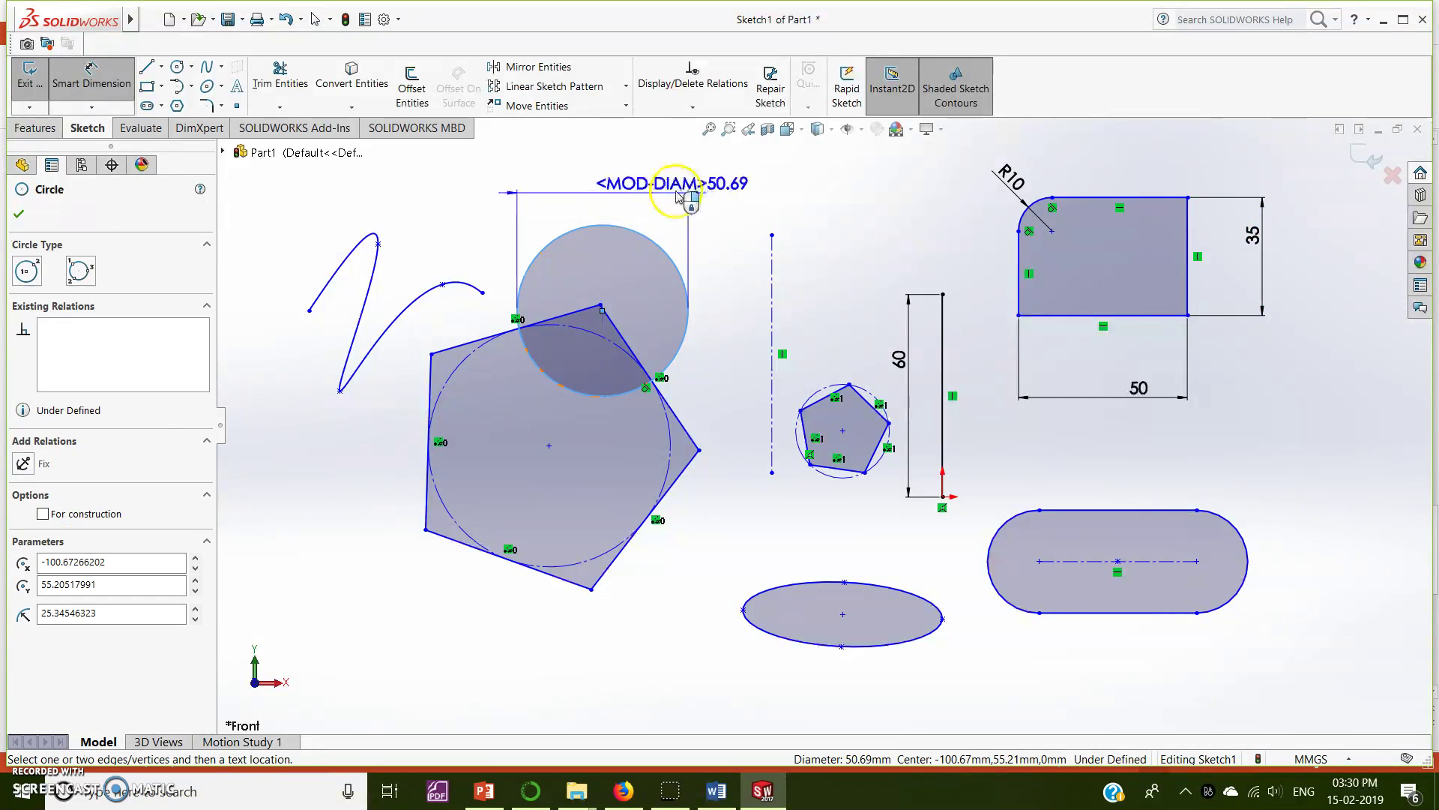
pyautogui.click(669, 187)
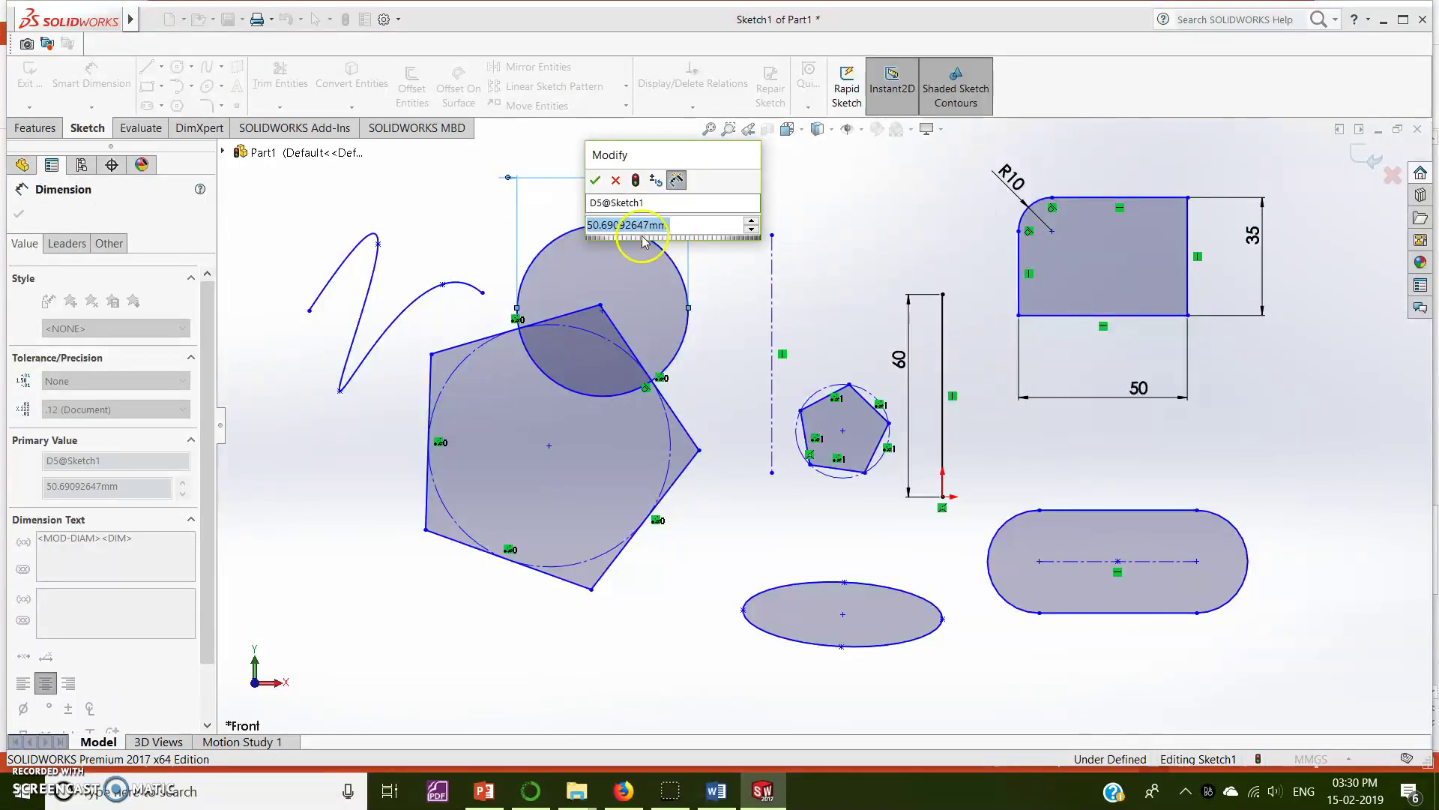
pyautogui.write('80')
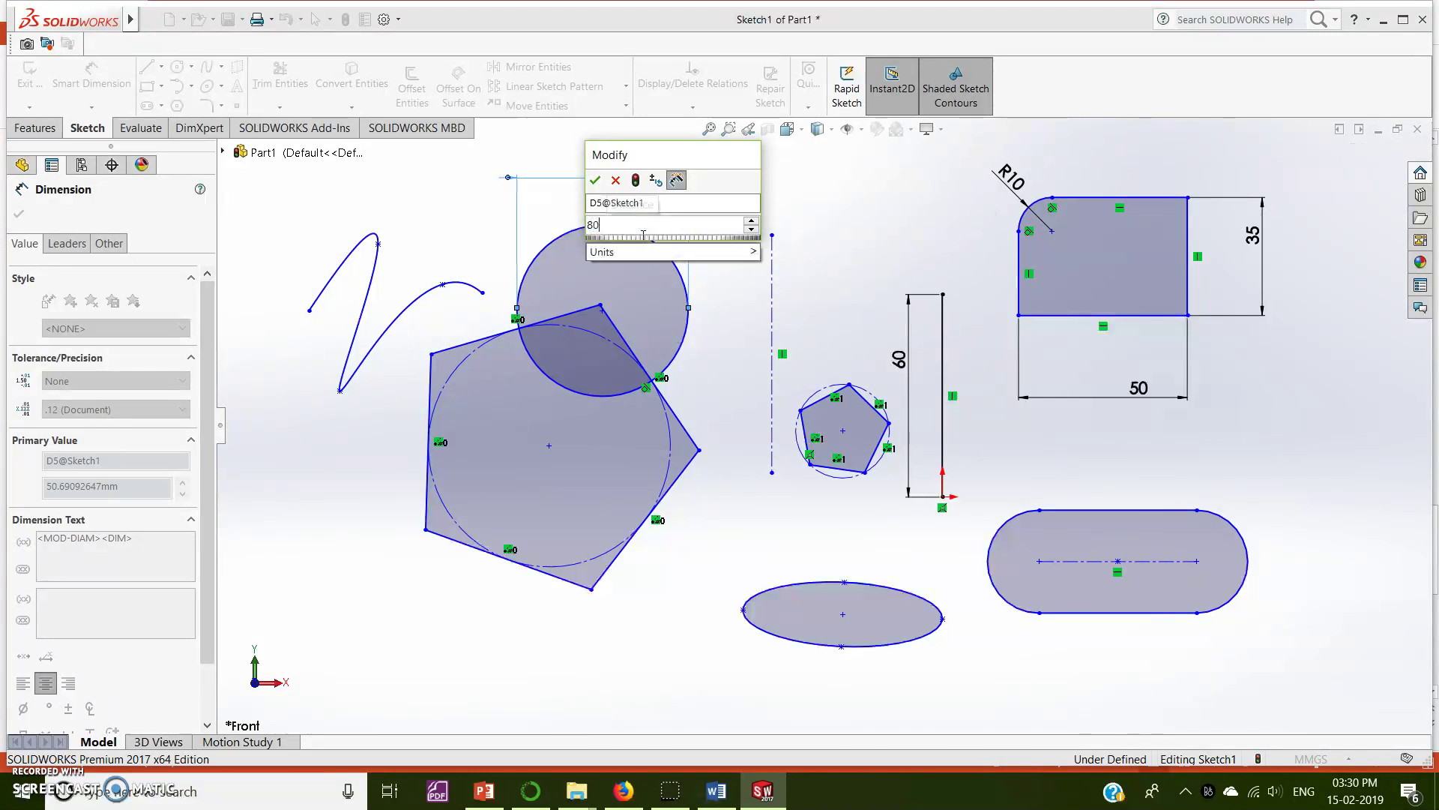
pyautogui.press('Return')
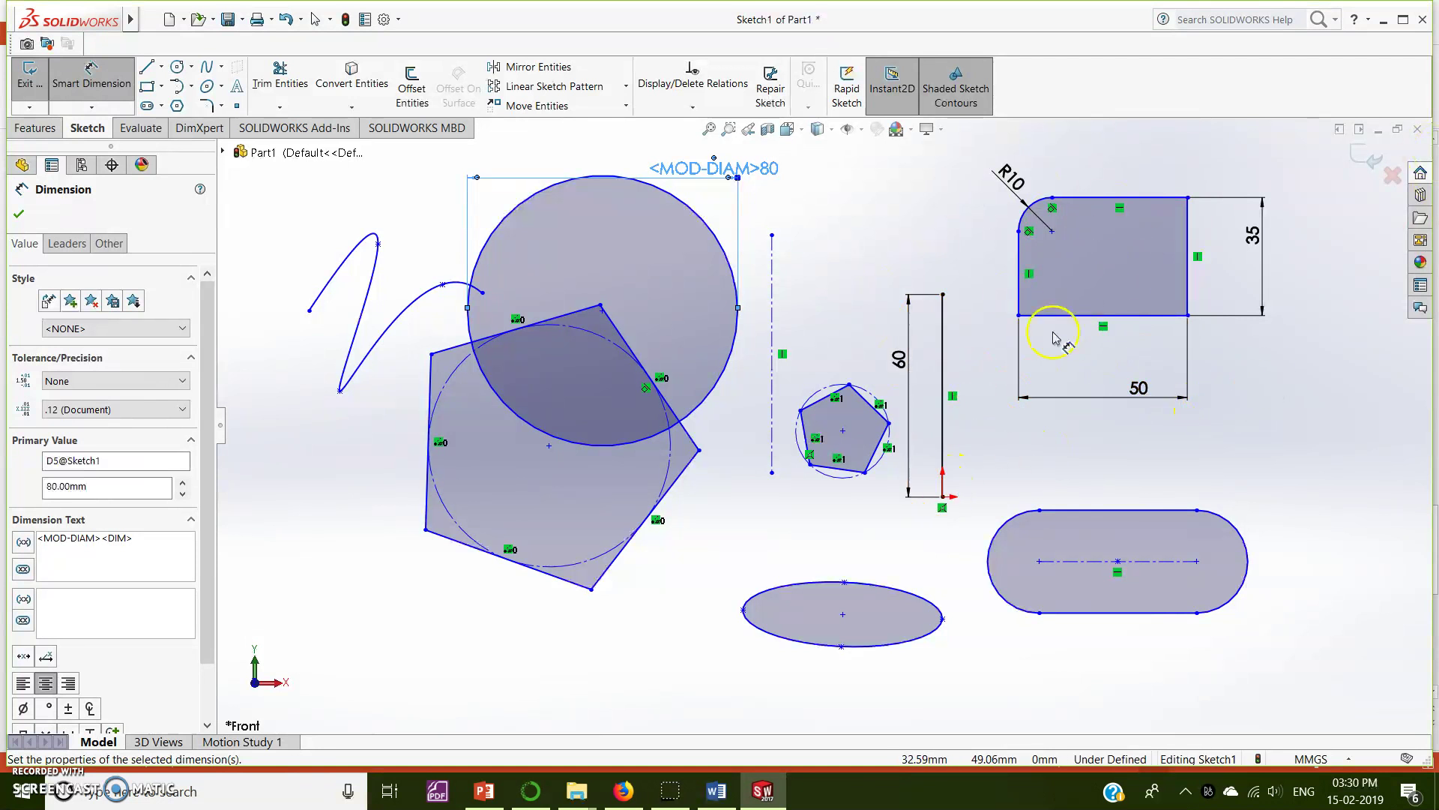
# Dimension the vertical distance from the origin to the rectangle's bottom edge and set it to 80 mm
pyautogui.click(943, 496)
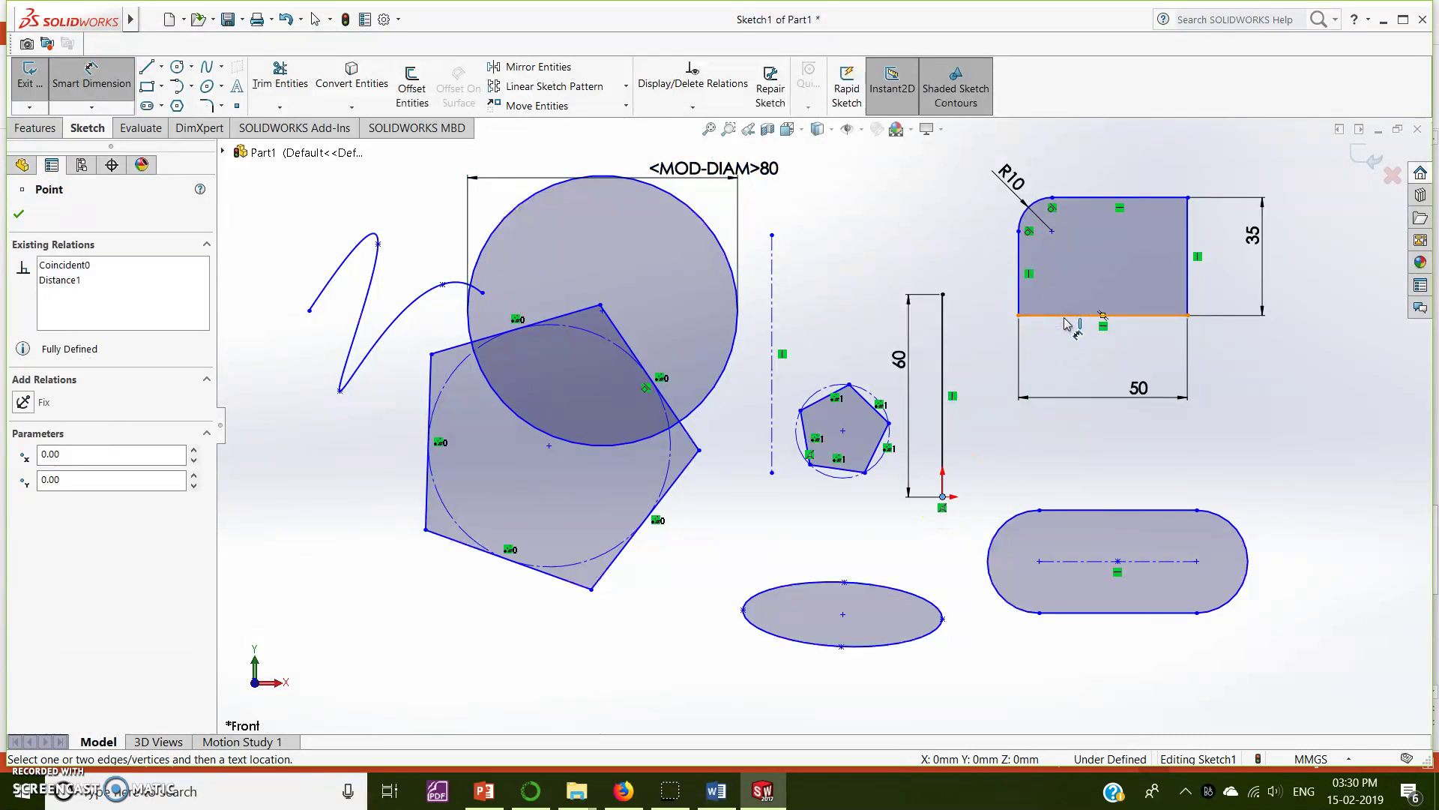
pyautogui.click(1050, 319)
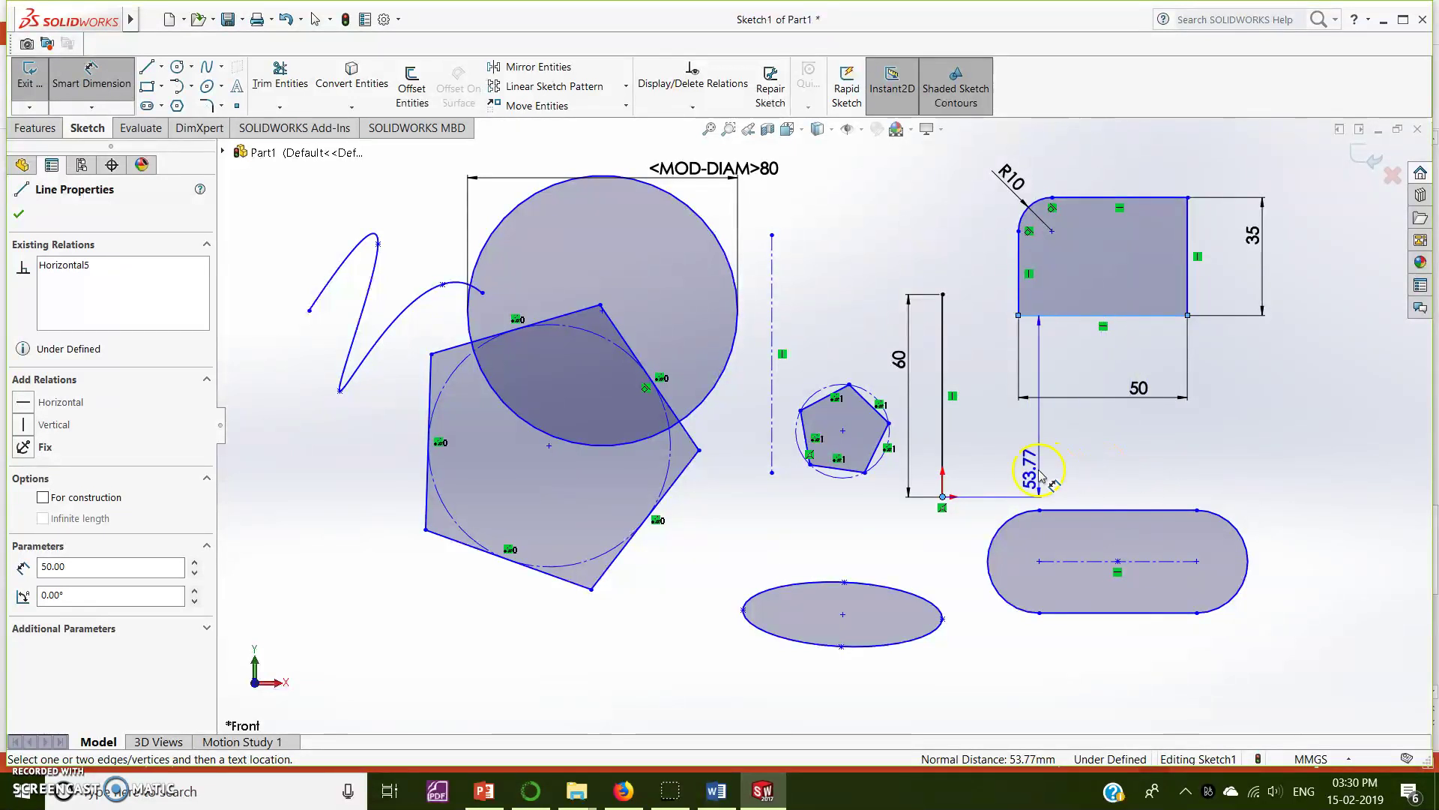
pyautogui.click(1065, 468)
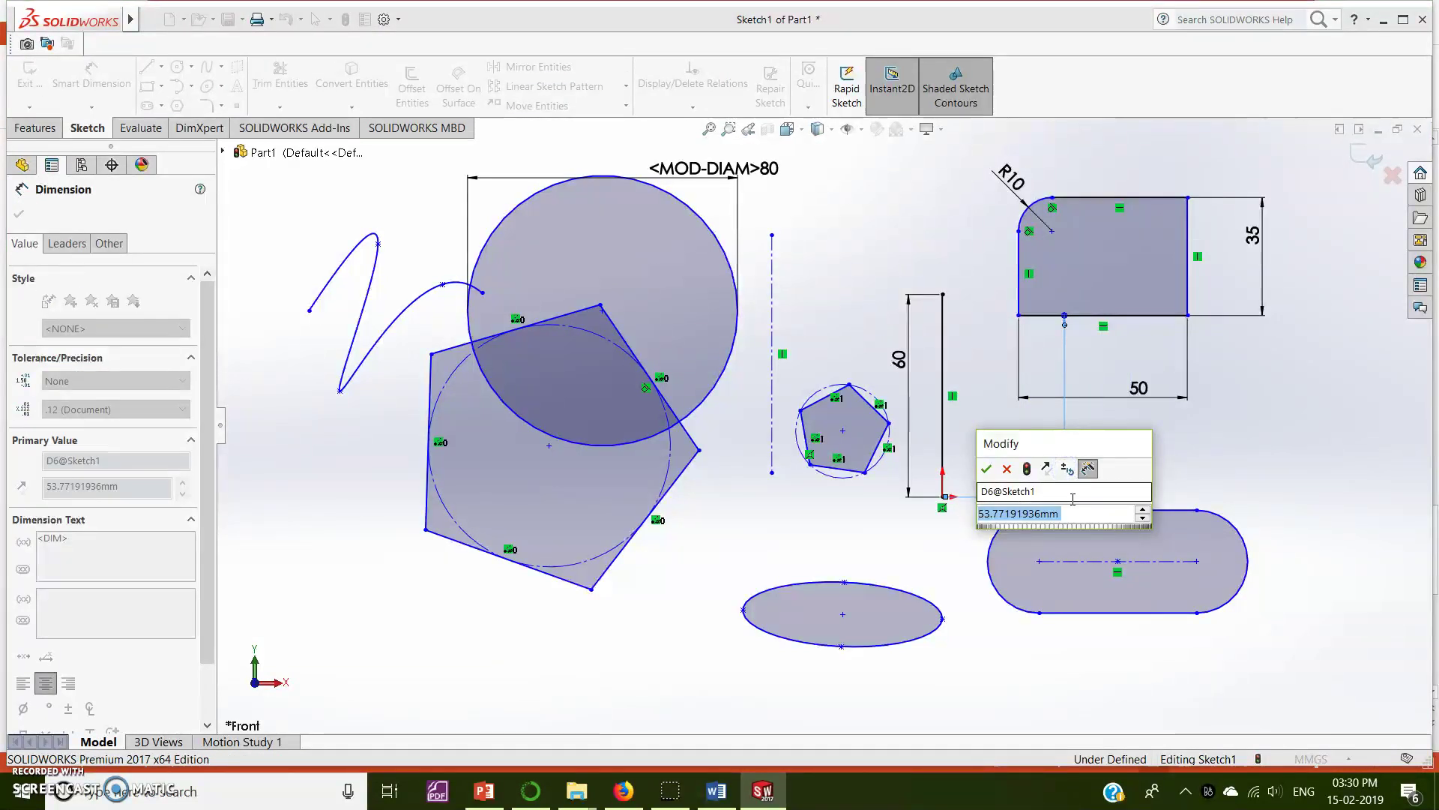
pyautogui.write('80')
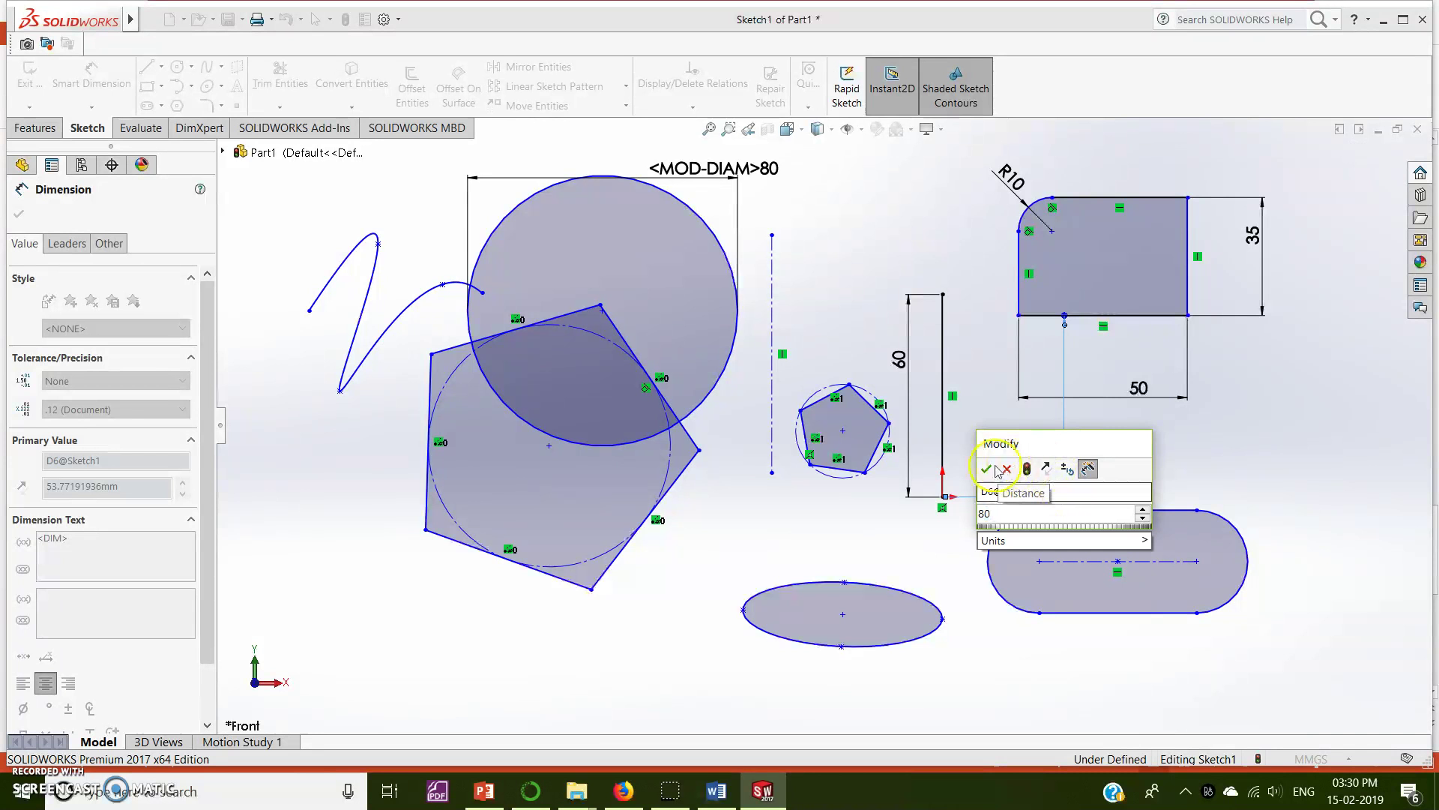
pyautogui.click(986, 469)
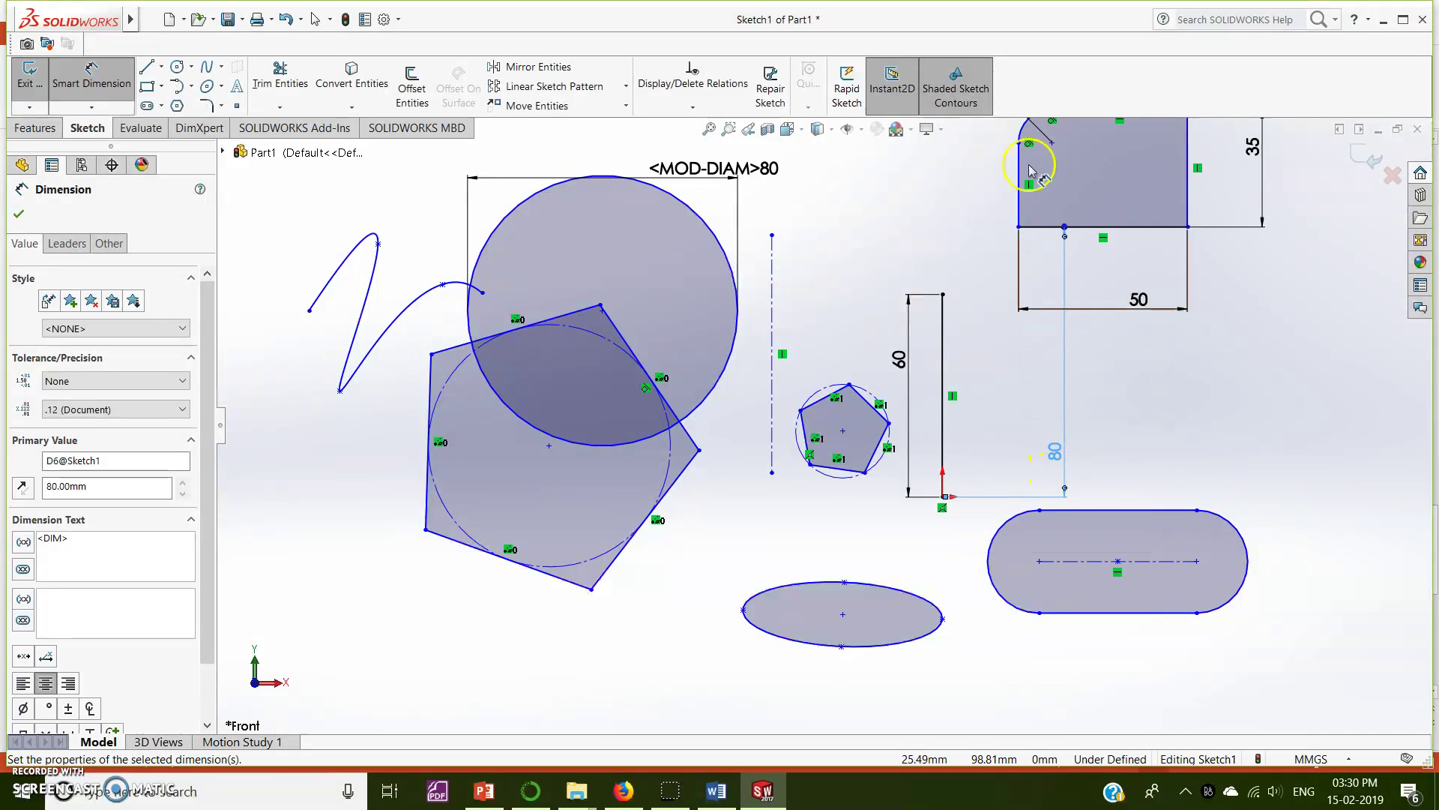
pyautogui.press('f')
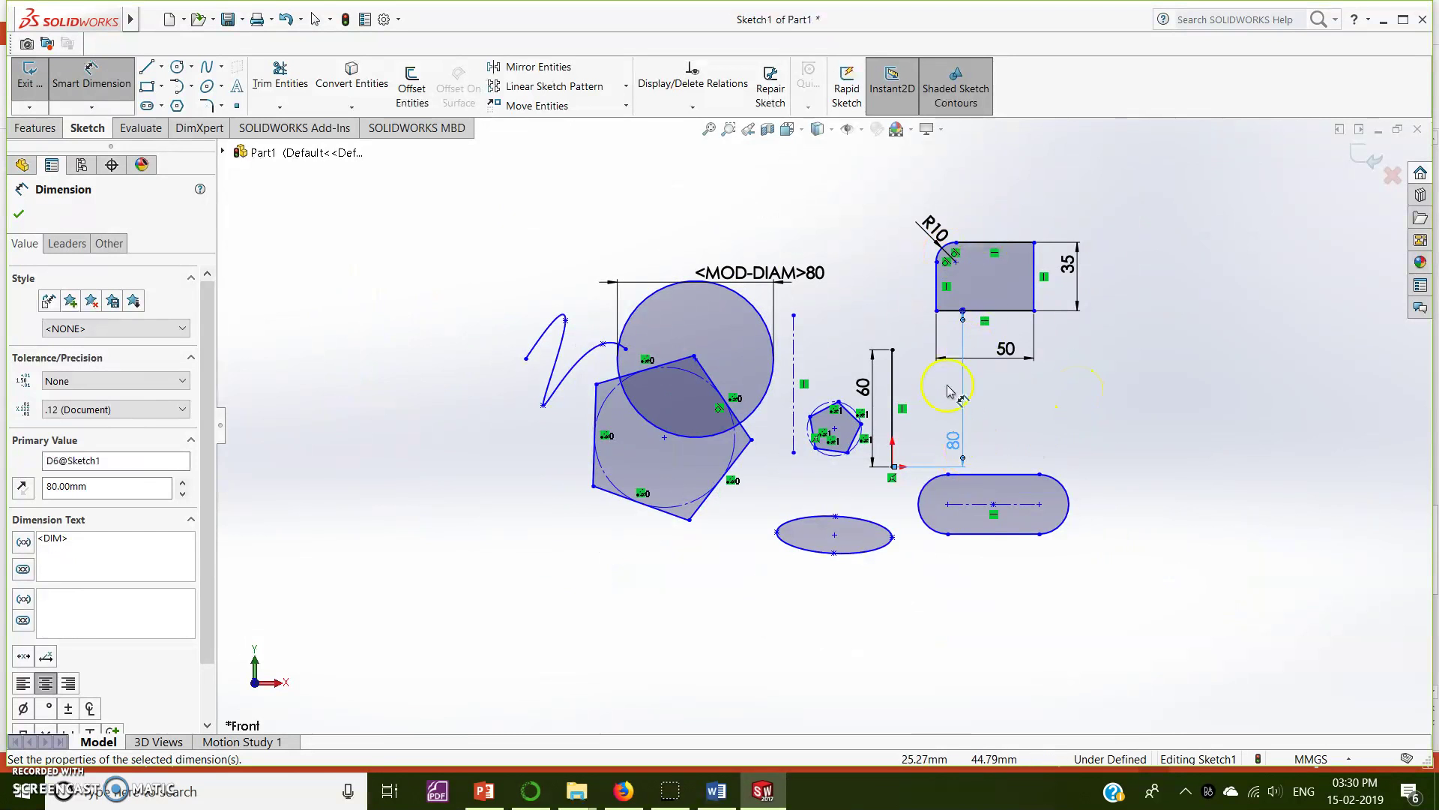
pyautogui.scroll(-3, 945, 392)
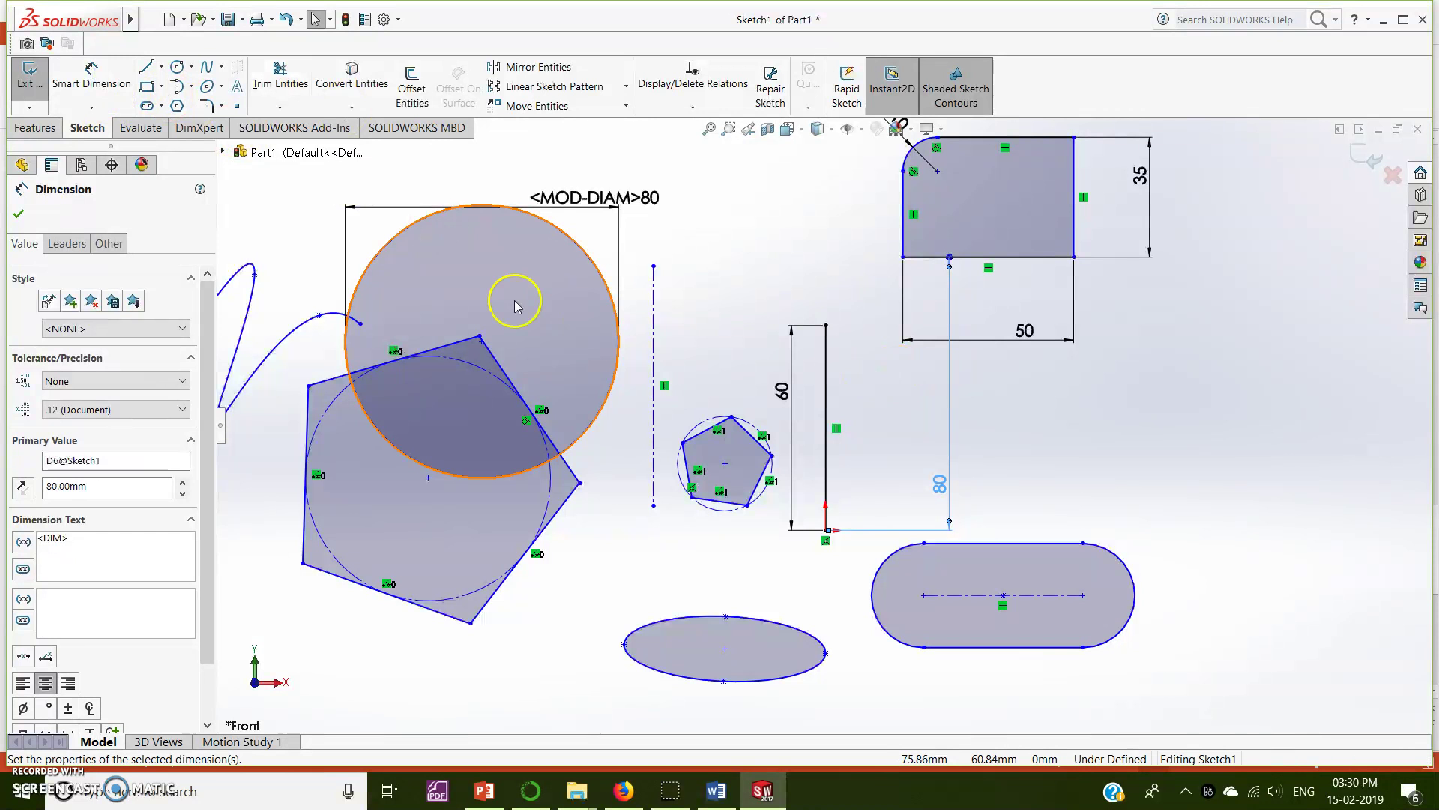
pyautogui.click(94, 73)
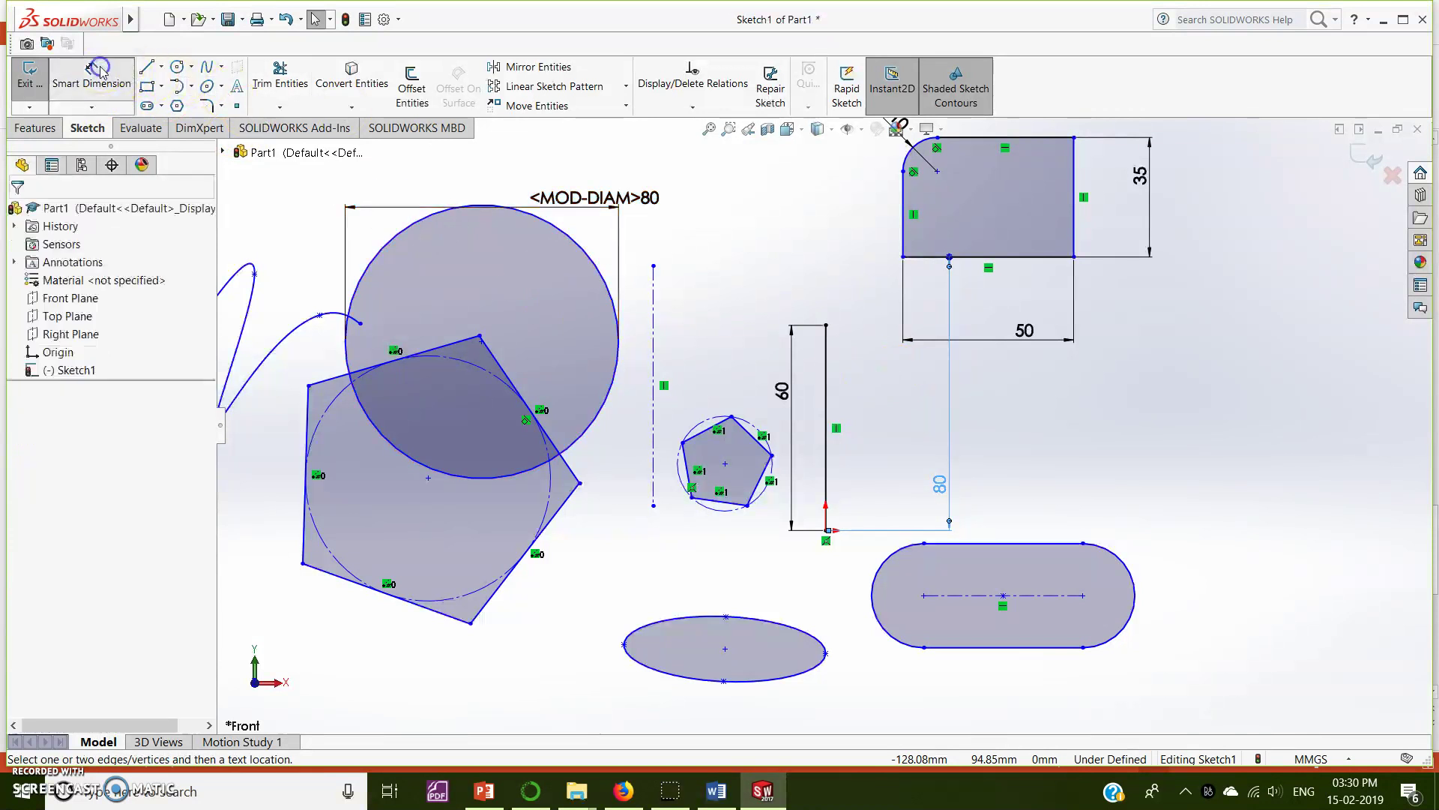
pyautogui.click(827, 529)
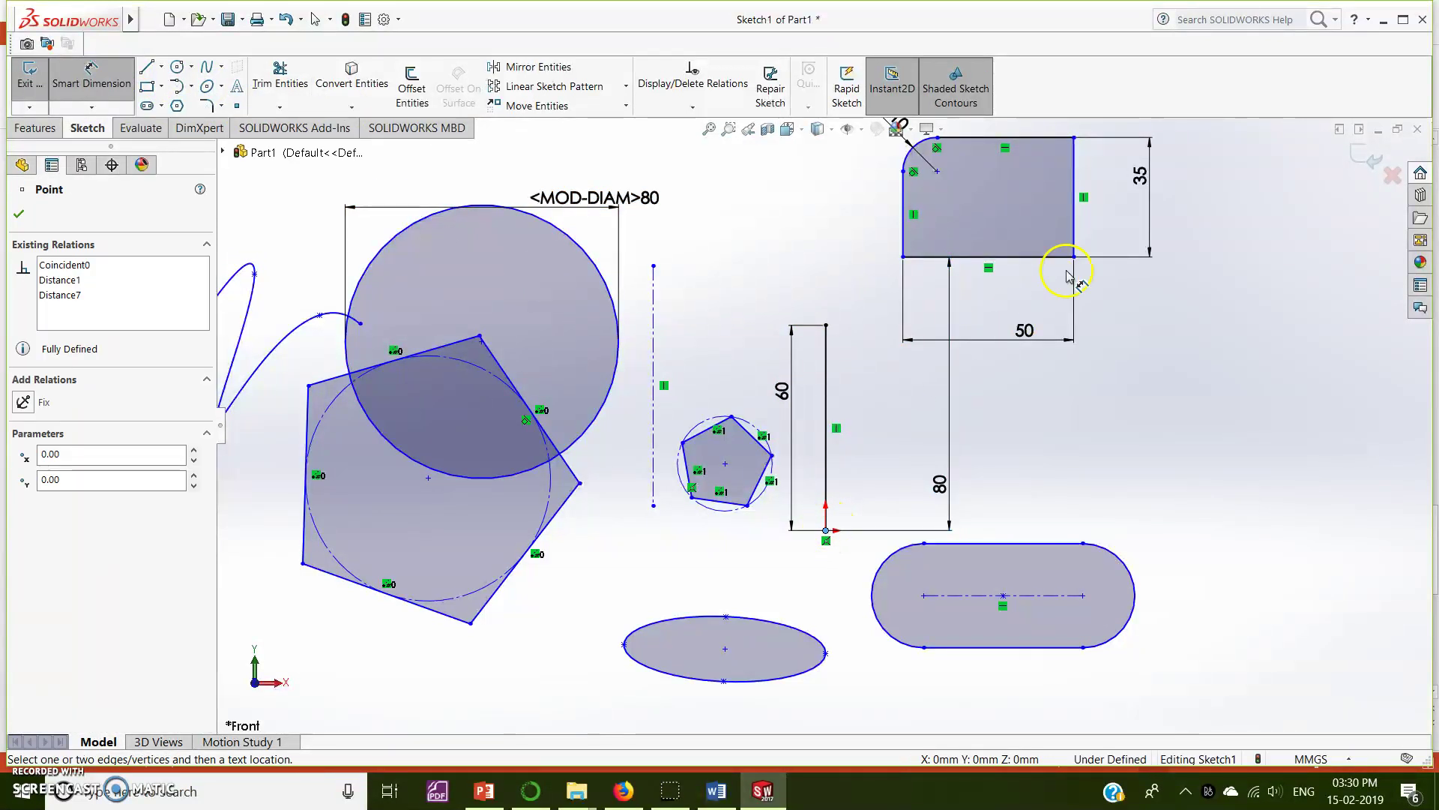
pyautogui.click(1054, 258)
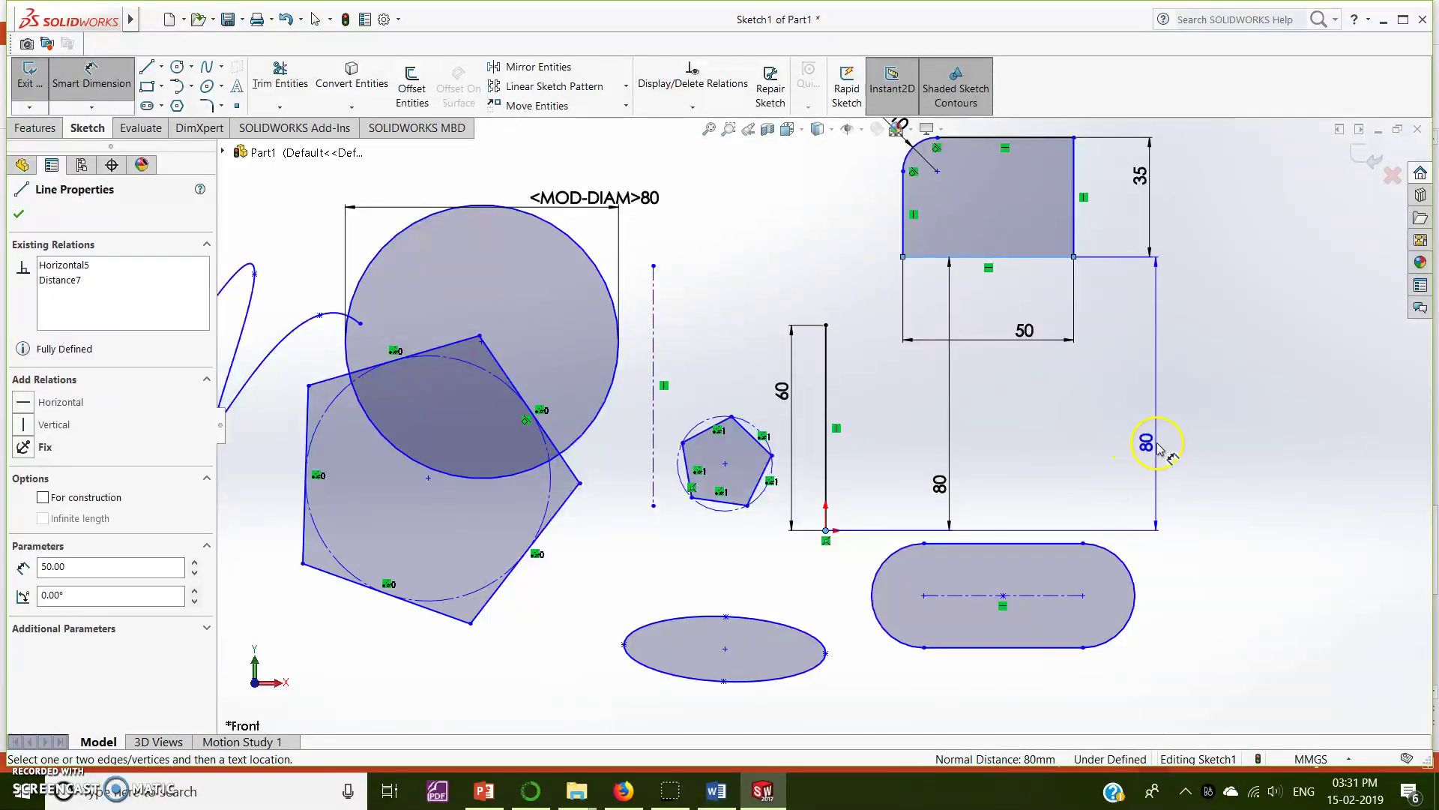
pyautogui.press('Escape')
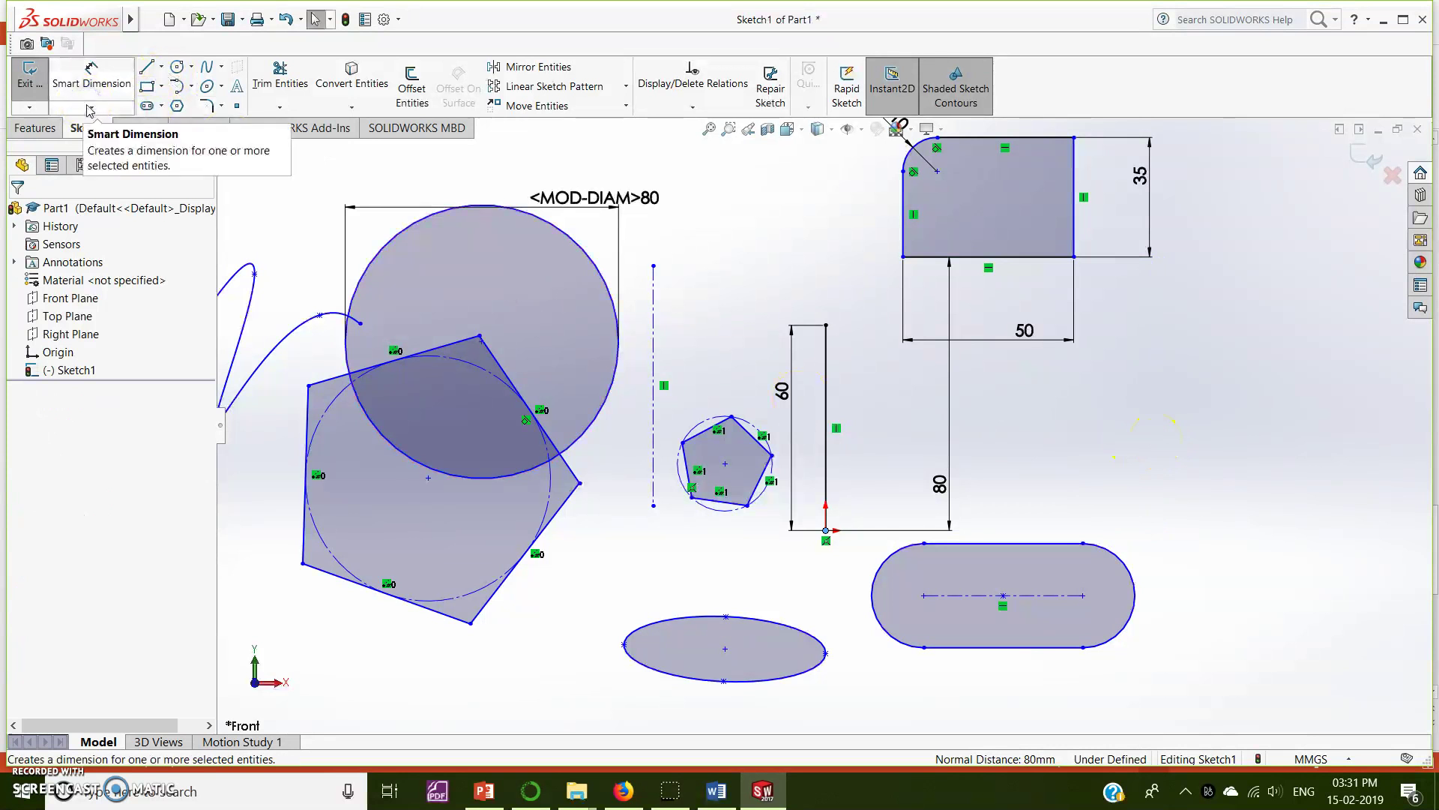
# Add a horizontal dimension from the origin to the filleted rectangle's lower-left corner and set it to 40 mm
pyautogui.click(90, 107)
pyautogui.click(93, 146)
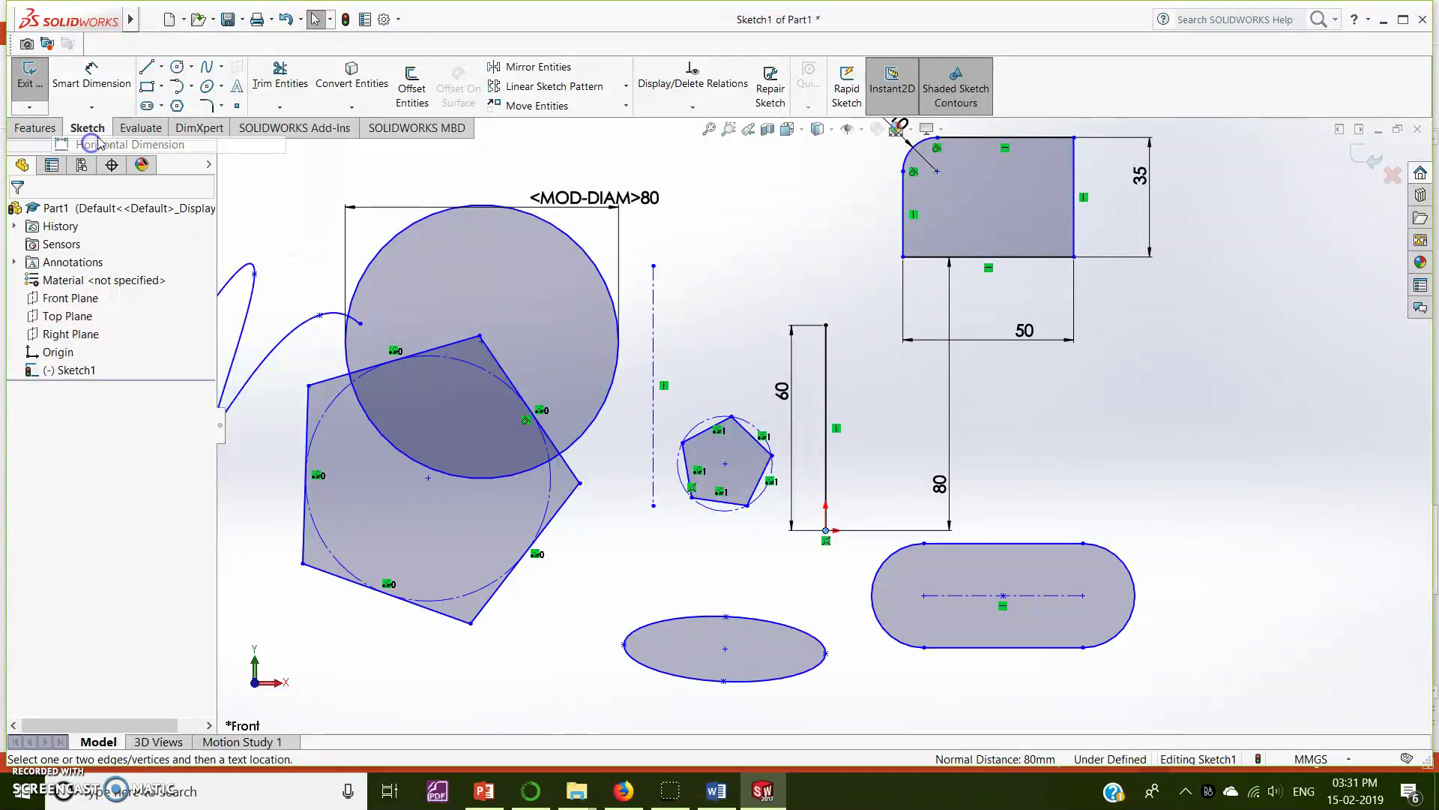
pyautogui.click(827, 531)
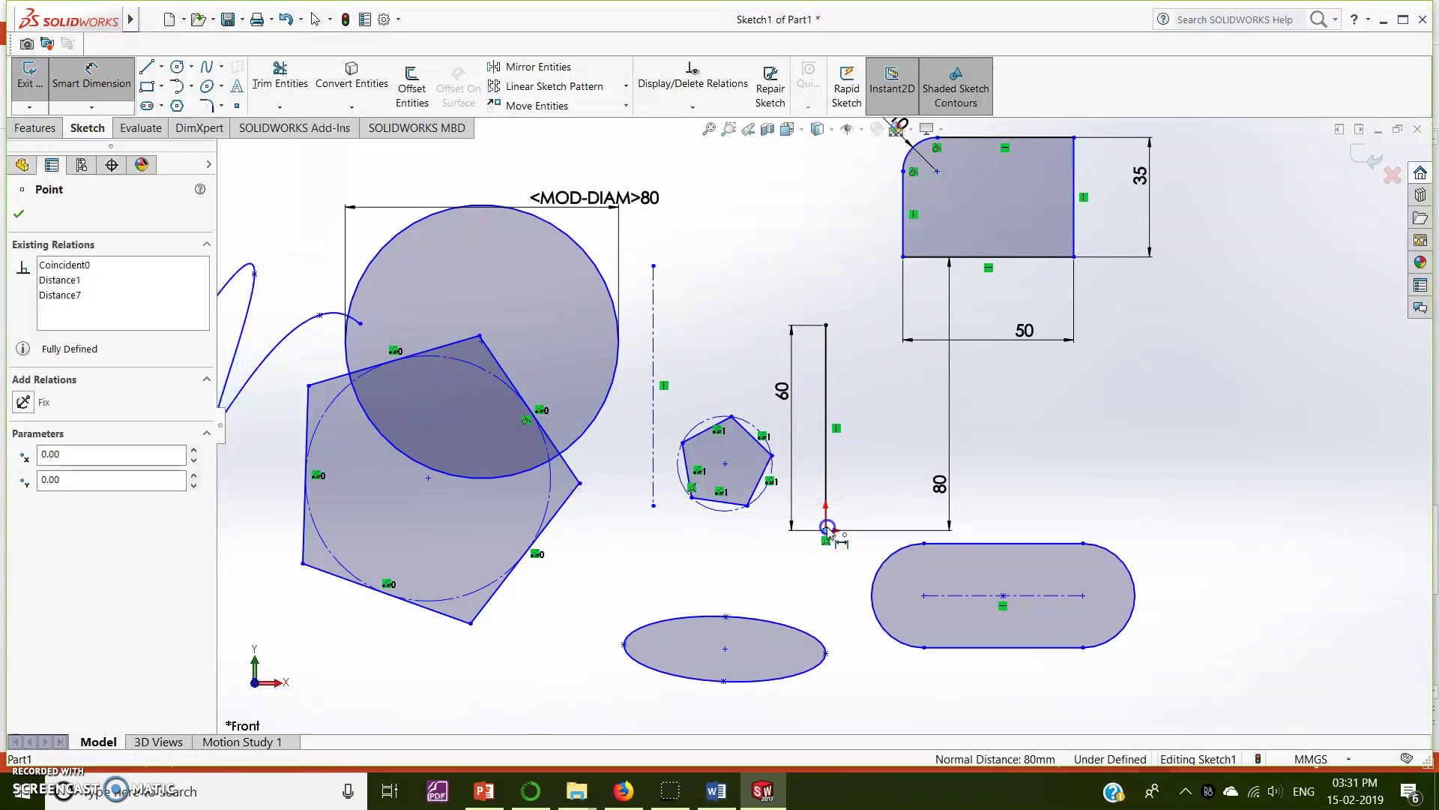
pyautogui.click(904, 257)
pyautogui.click(904, 258)
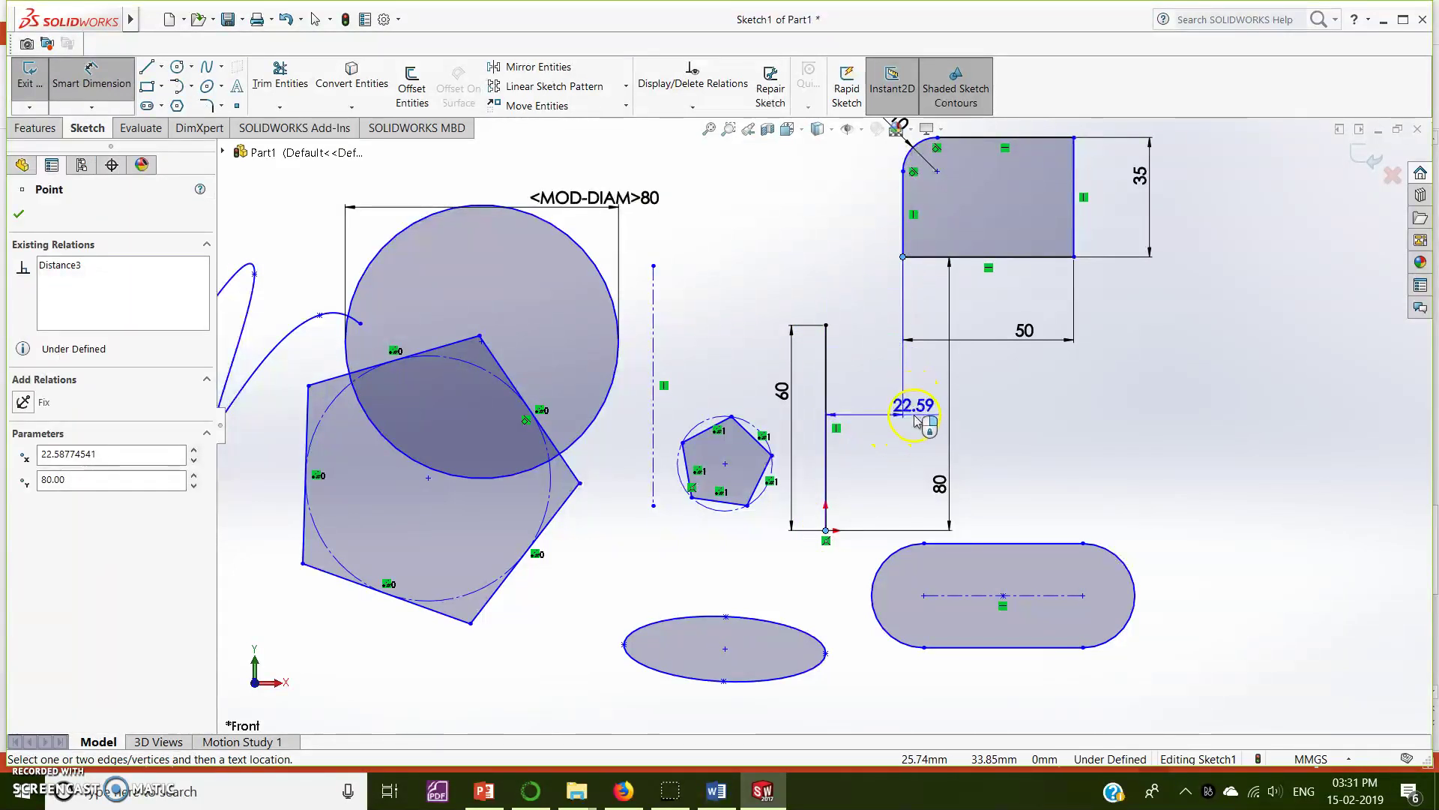
pyautogui.click(914, 401)
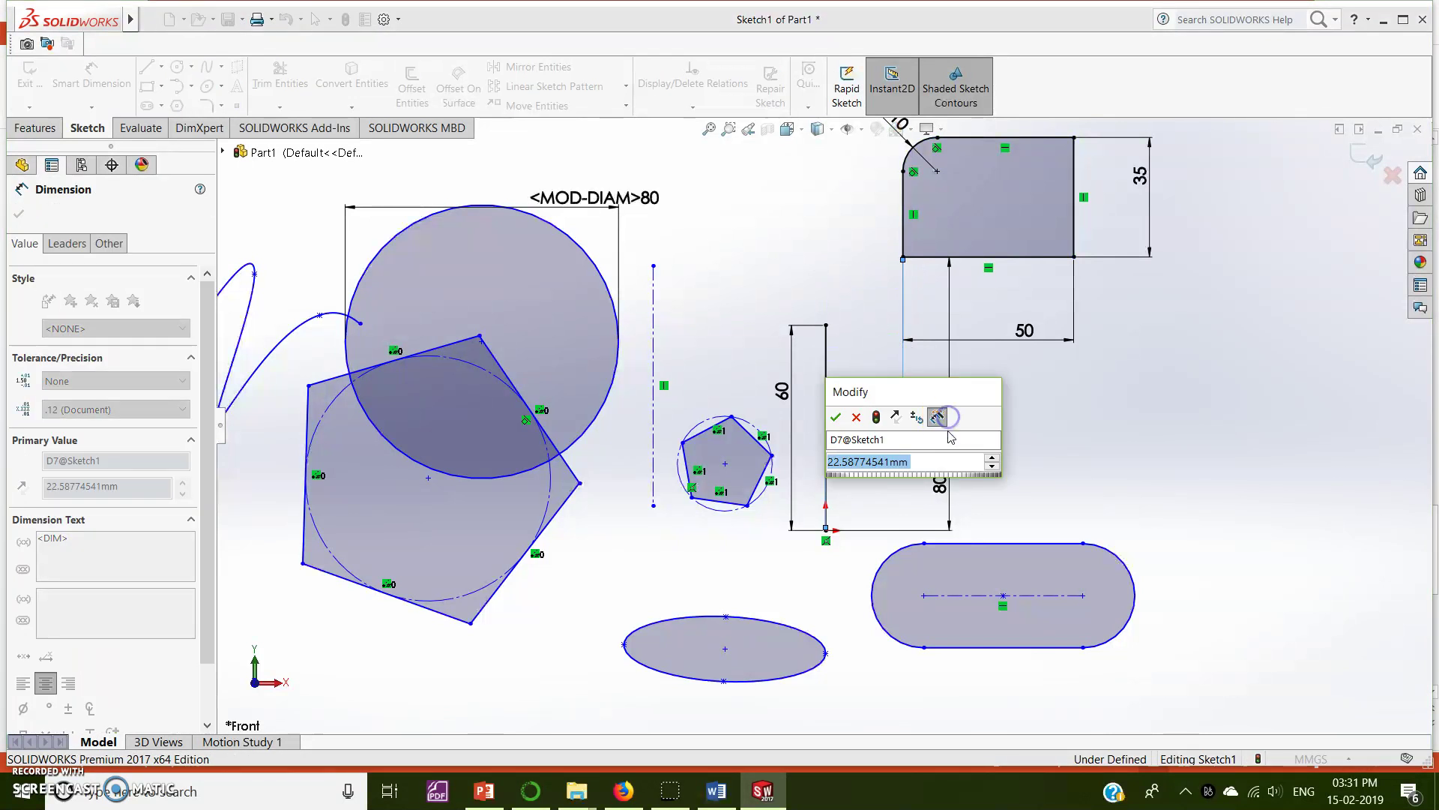
pyautogui.write('40')
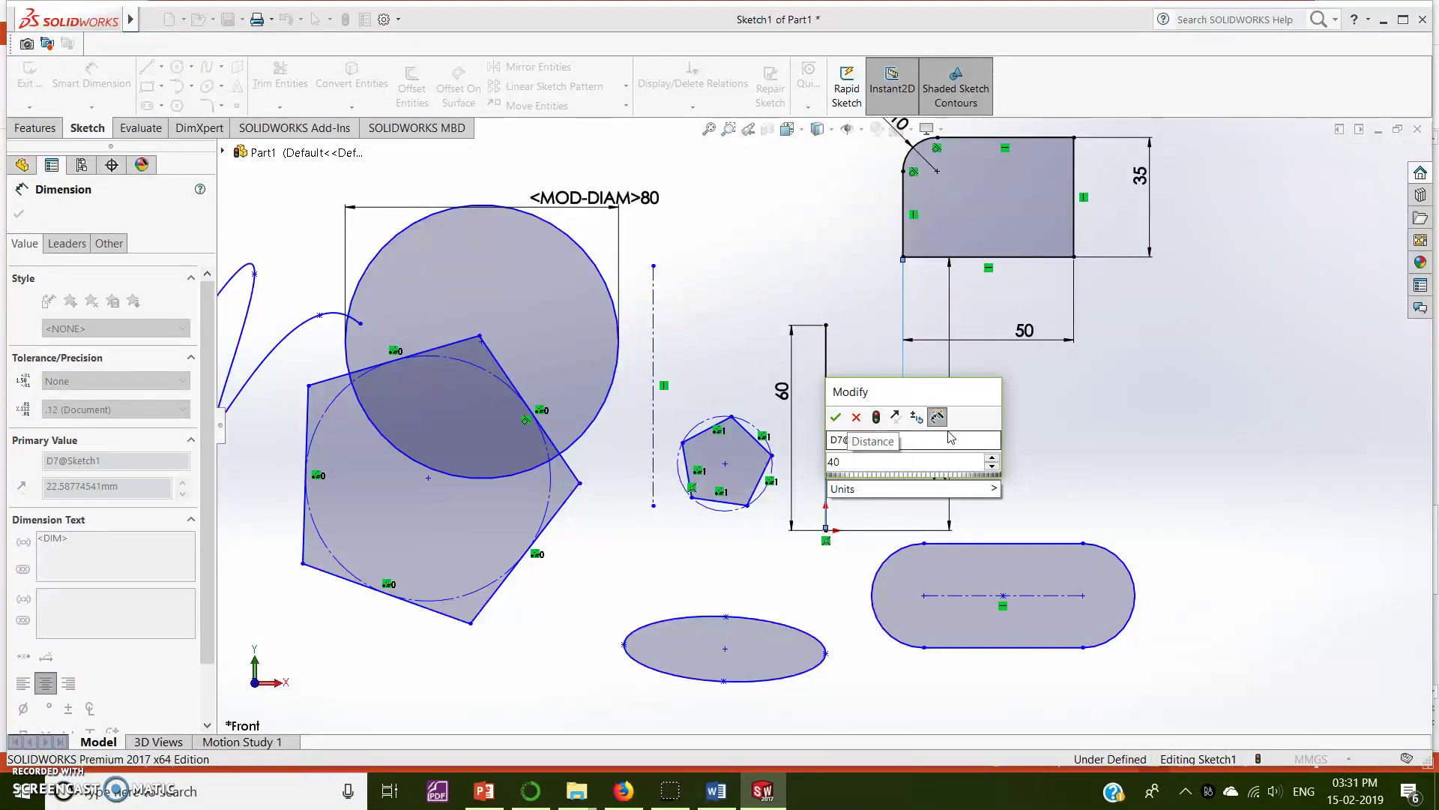
pyautogui.click(836, 417)
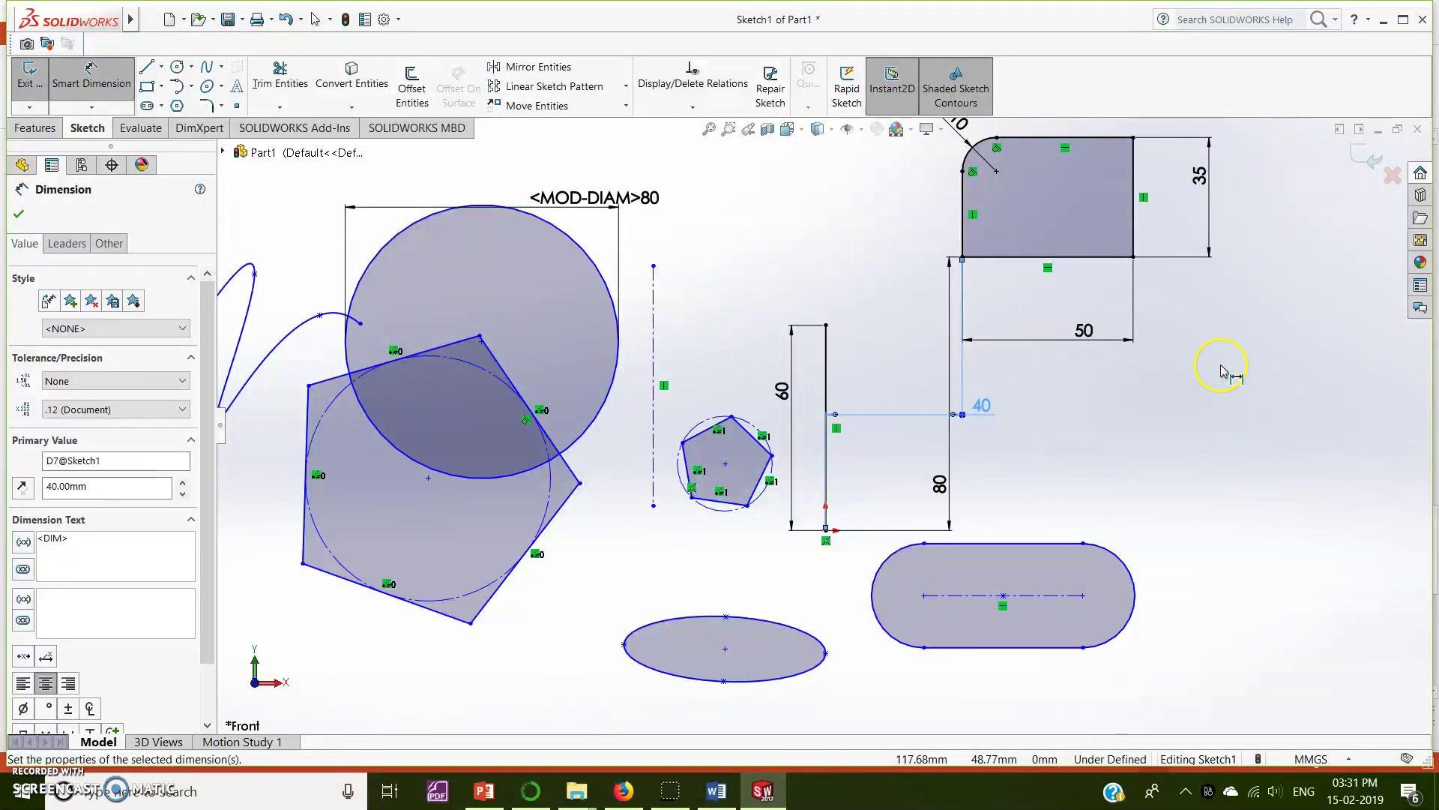
pyautogui.scroll(-3, 600, 359)
pyautogui.scroll(4, 606, 356)
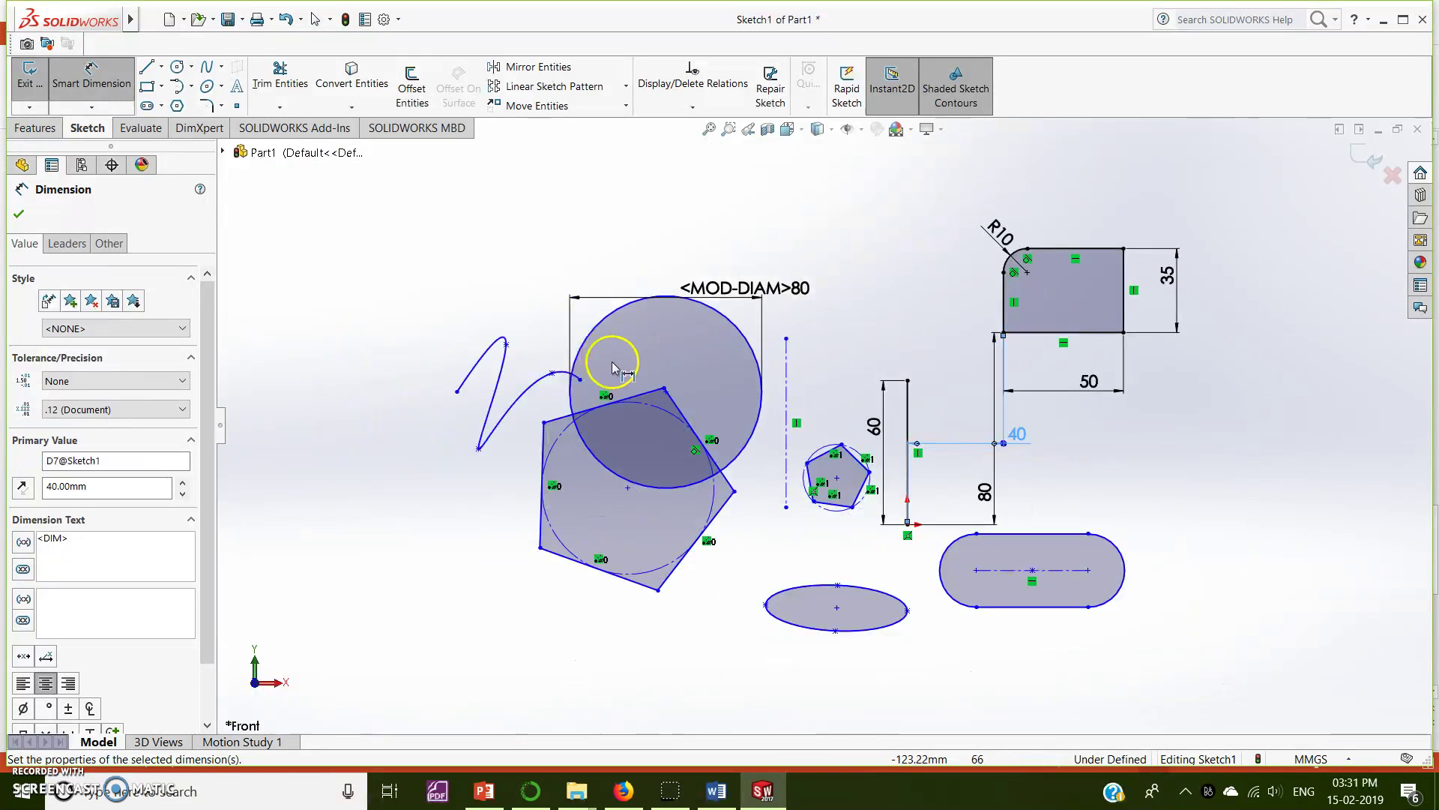
pyautogui.click(798, 588)
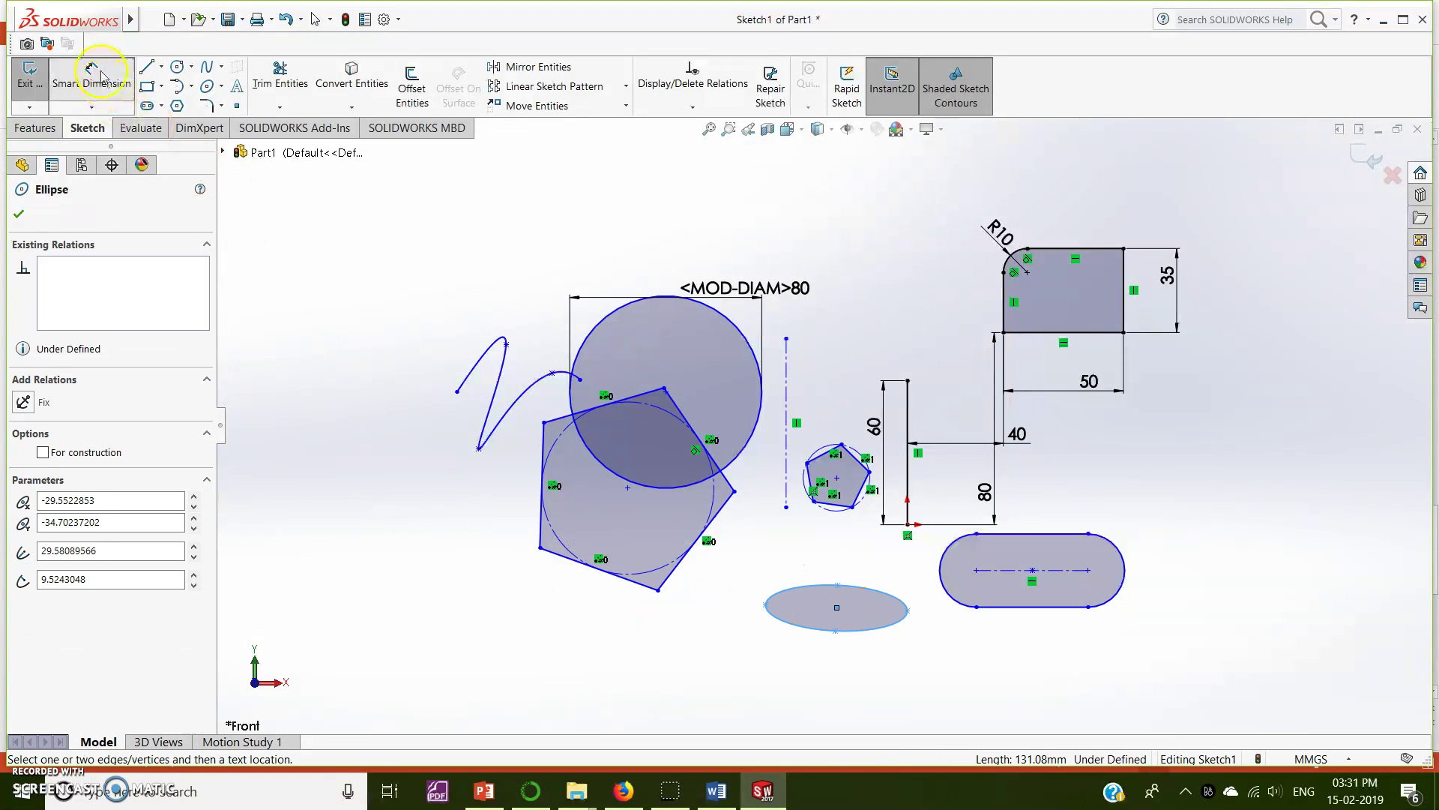
pyautogui.click(101, 73)
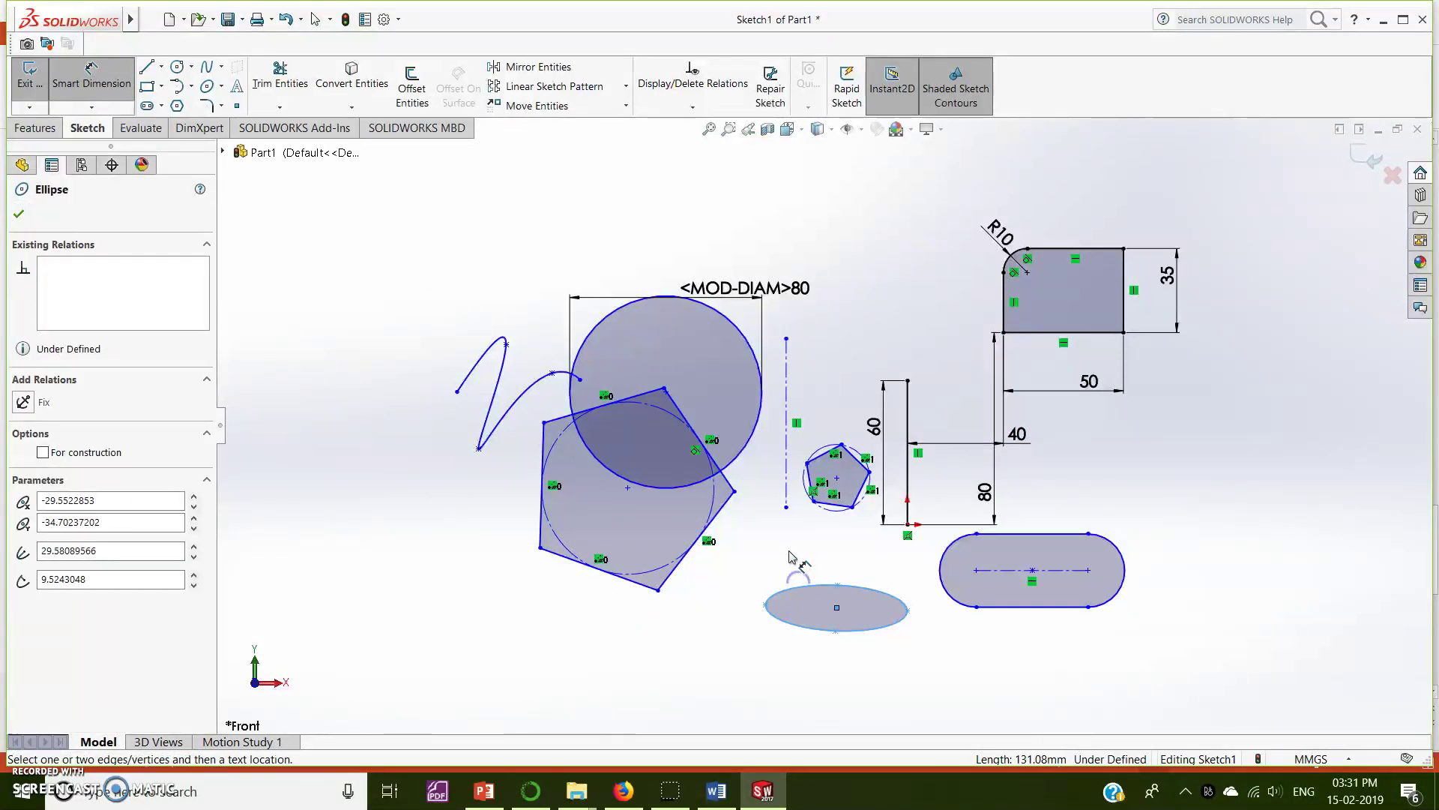
pyautogui.scroll(-2, 899, 525)
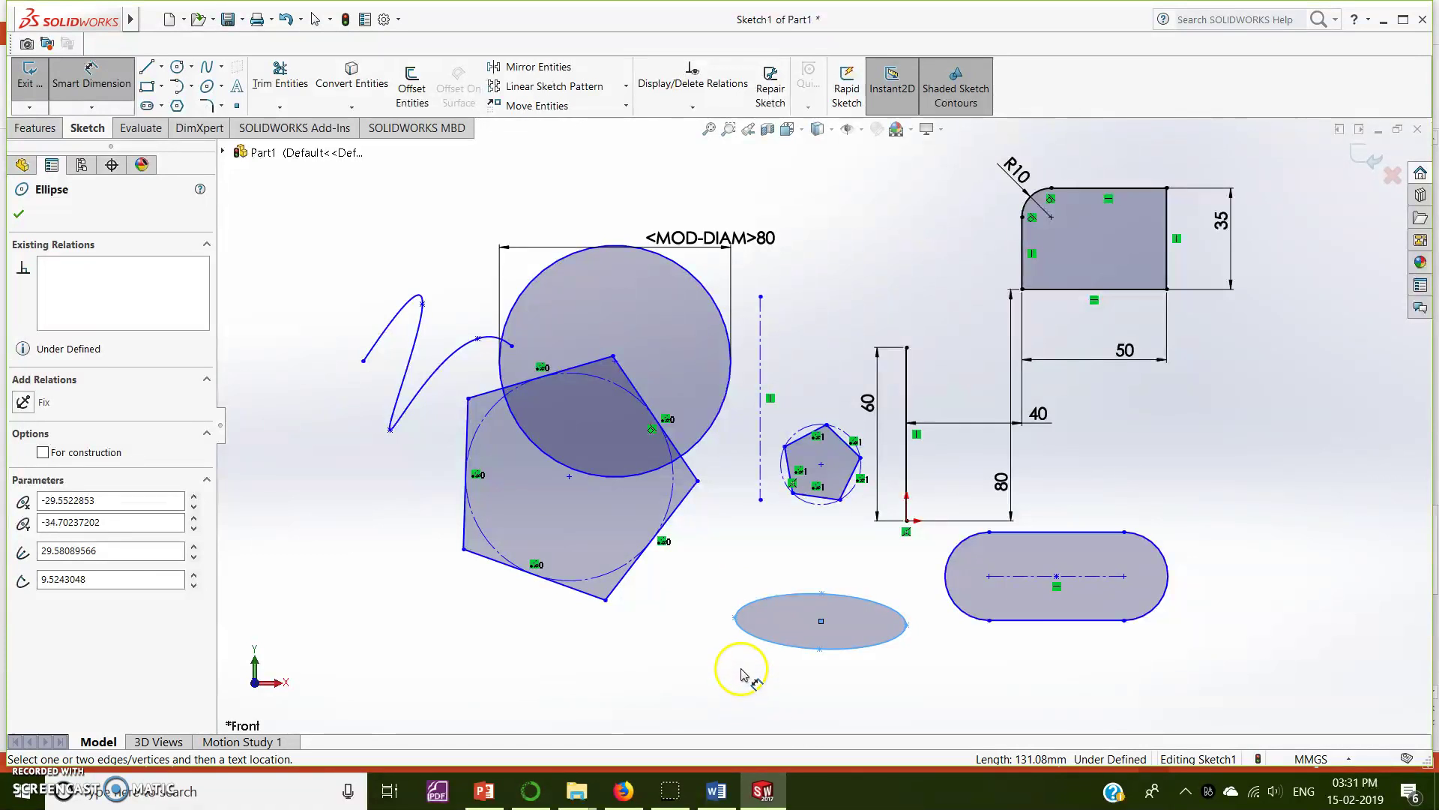
# Switch to PowerPoint and present slide 6, "Subscribe and Press Bell icon for updates", as a full-screen slide show
pyautogui.click(478, 795)
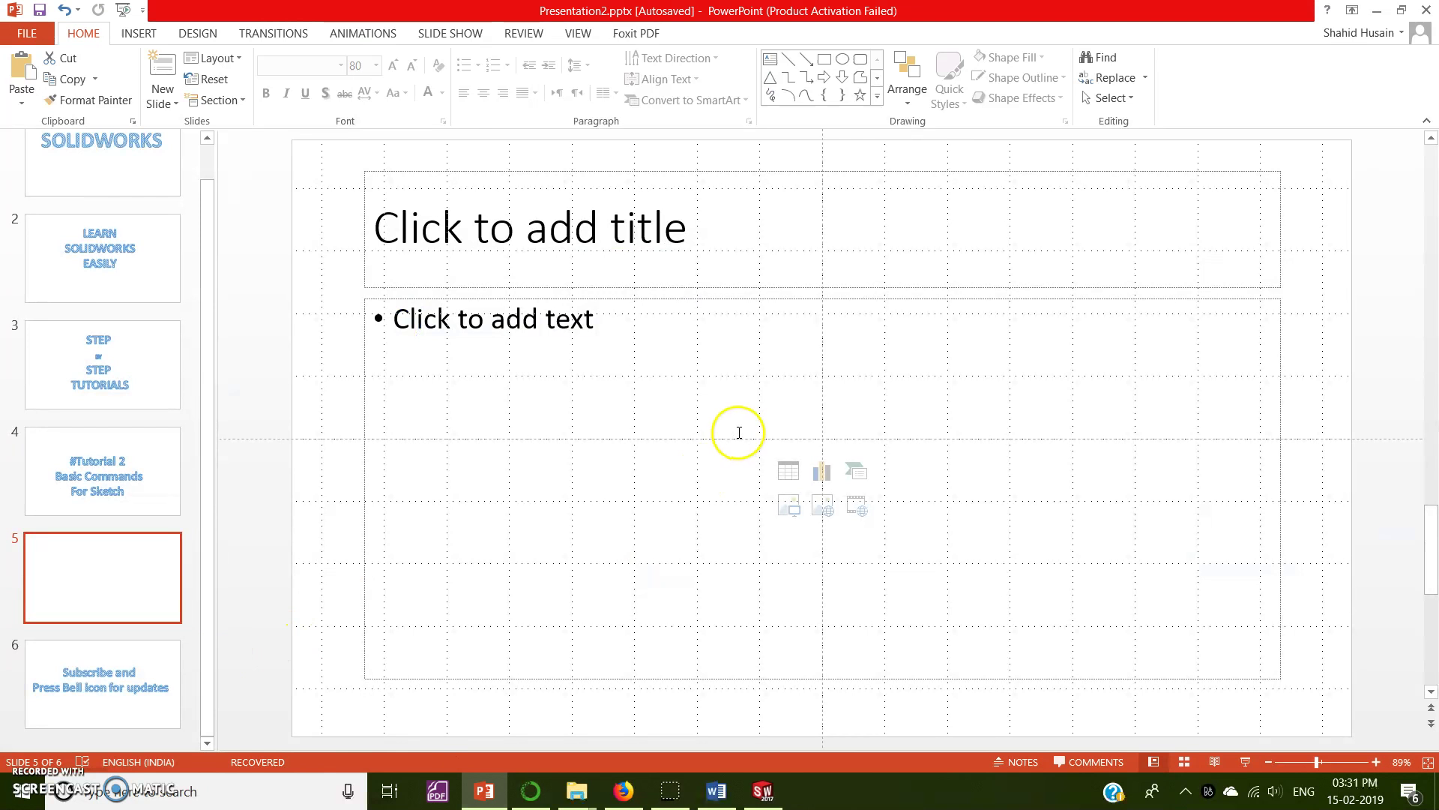
pyautogui.click(126, 690)
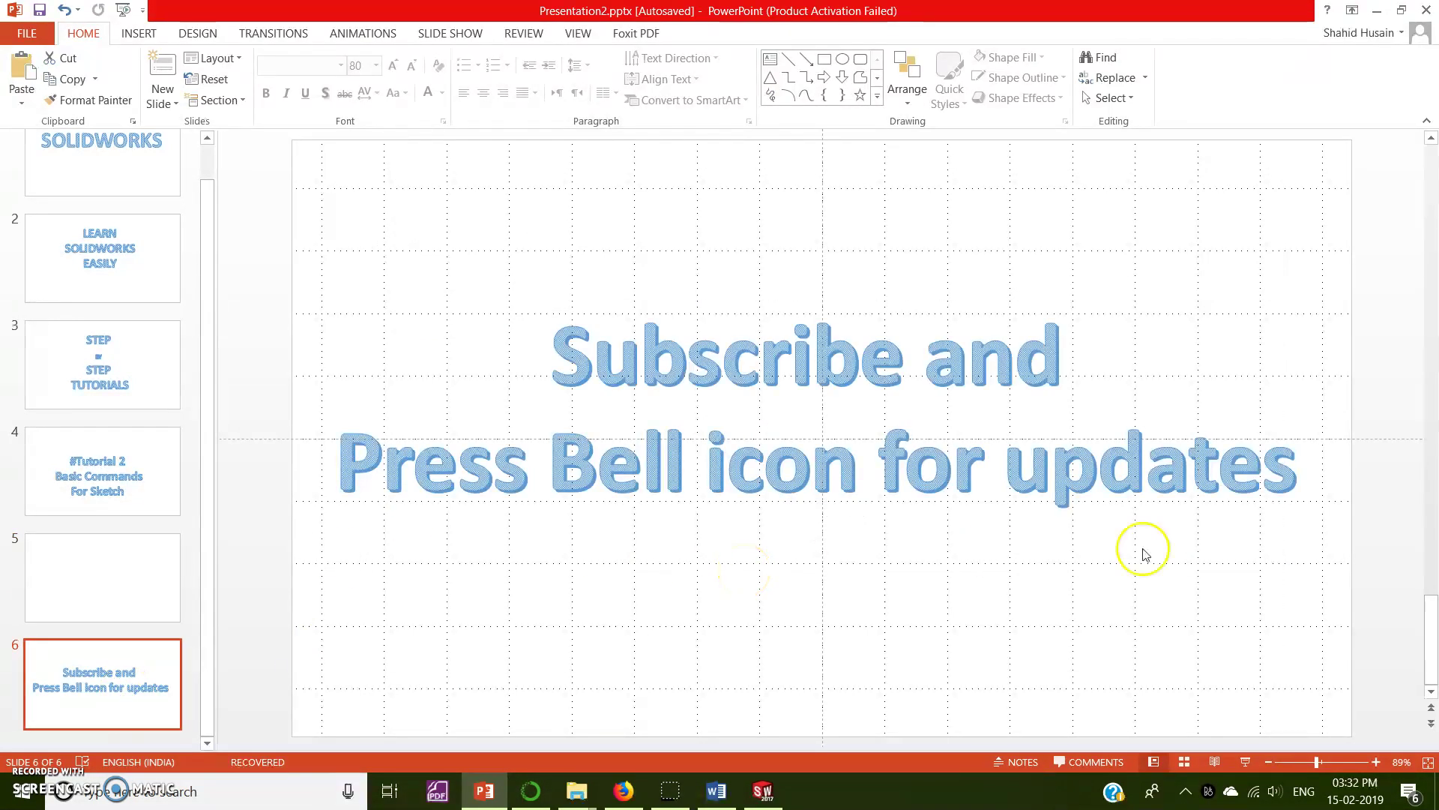
pyautogui.click(1248, 759)
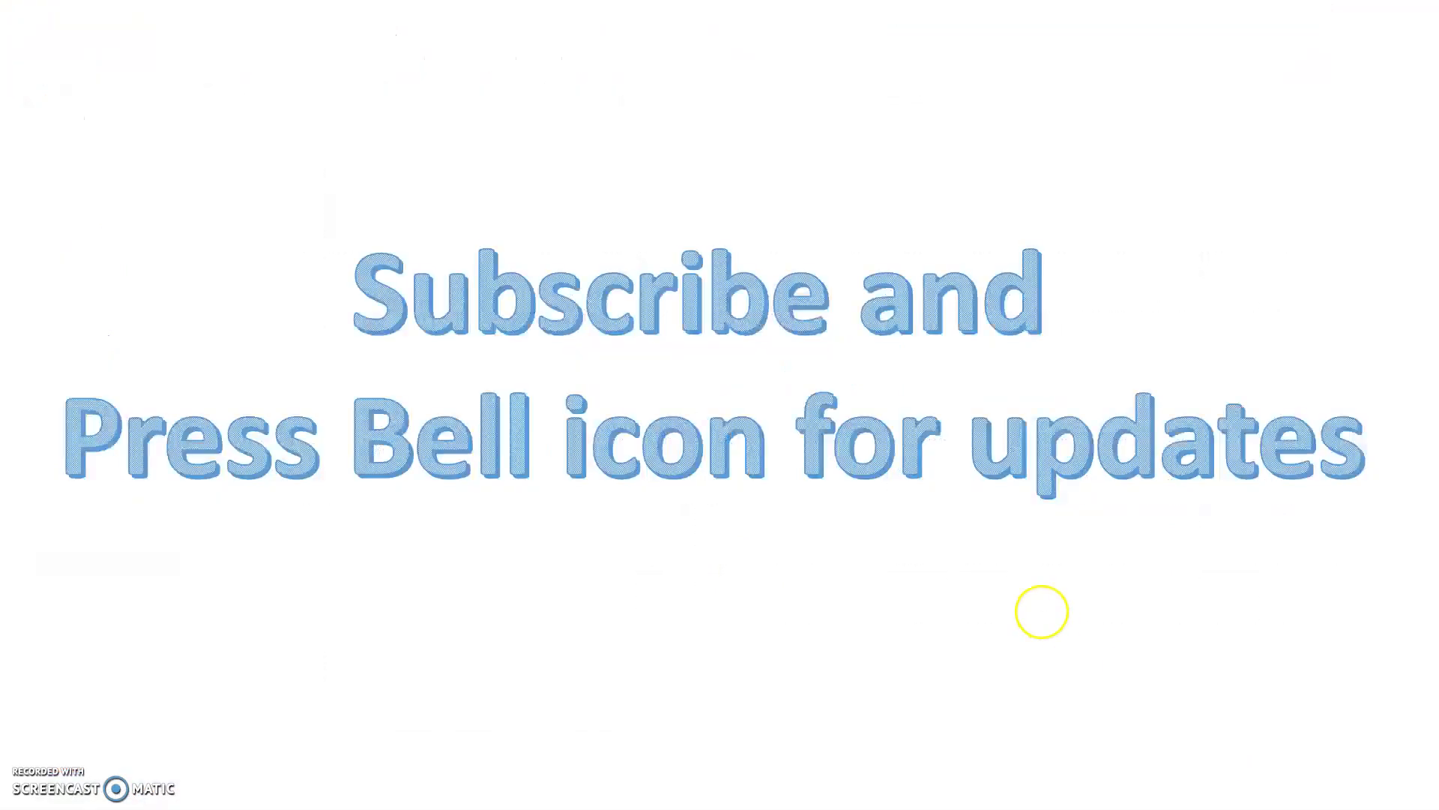